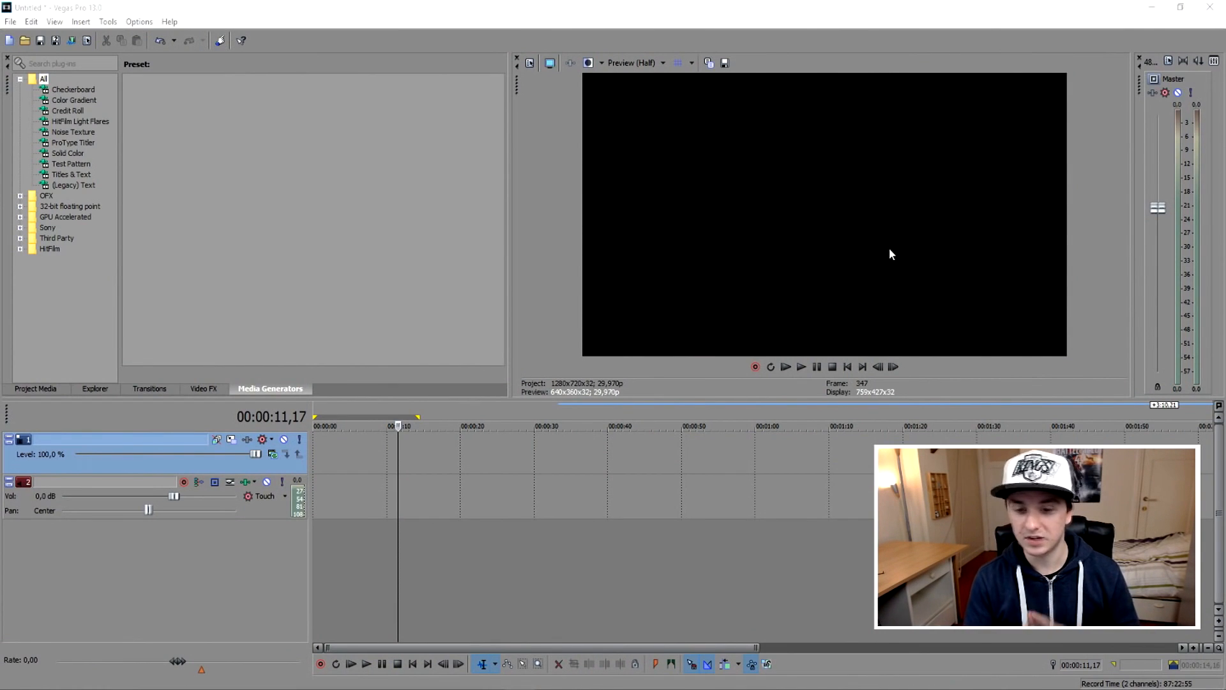
# Mark the whole clip, from its end back to 00:00:00,00, as the loop region and preview its playback.
pyautogui.scroll(-4, 913, 523)
pyautogui.scroll(-6, 822, 527)
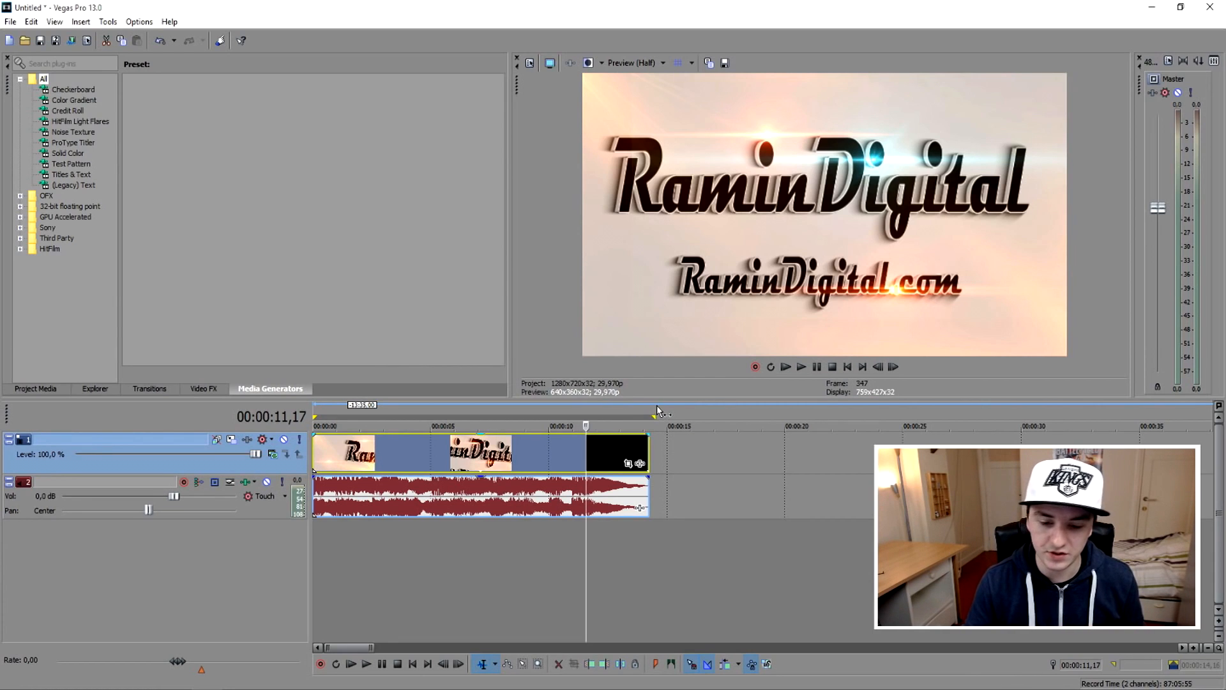
pyautogui.moveTo(650, 407); pyautogui.dragTo(313, 407)
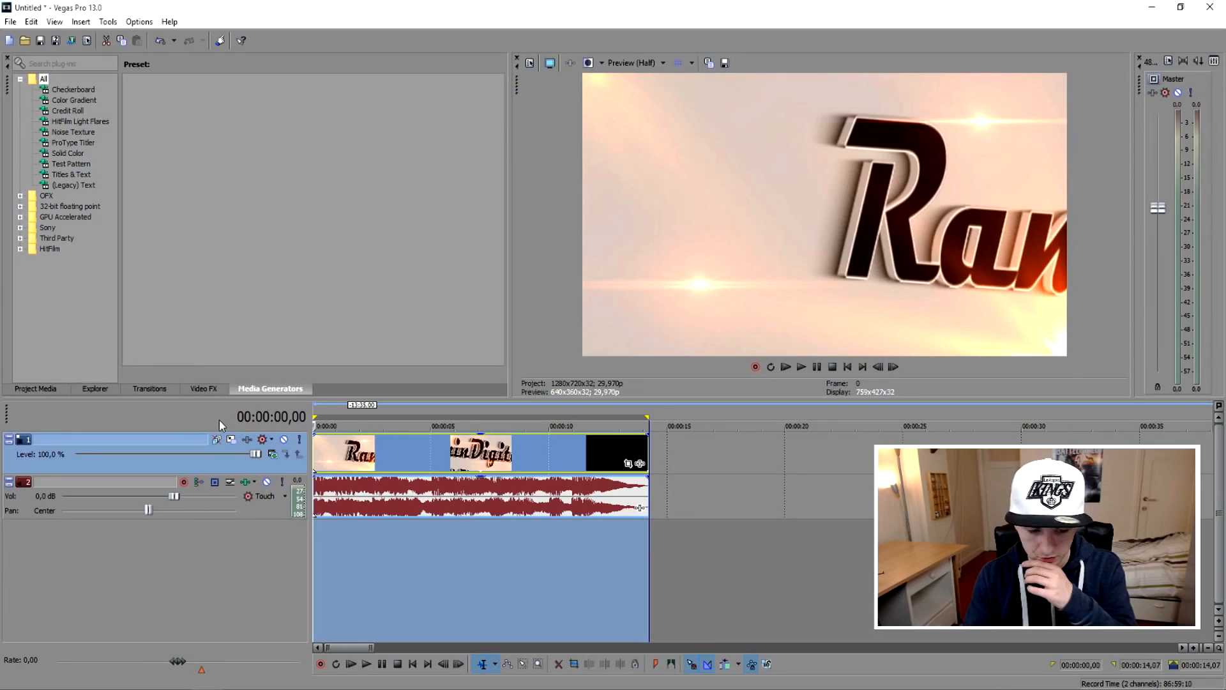
pyautogui.press('space')
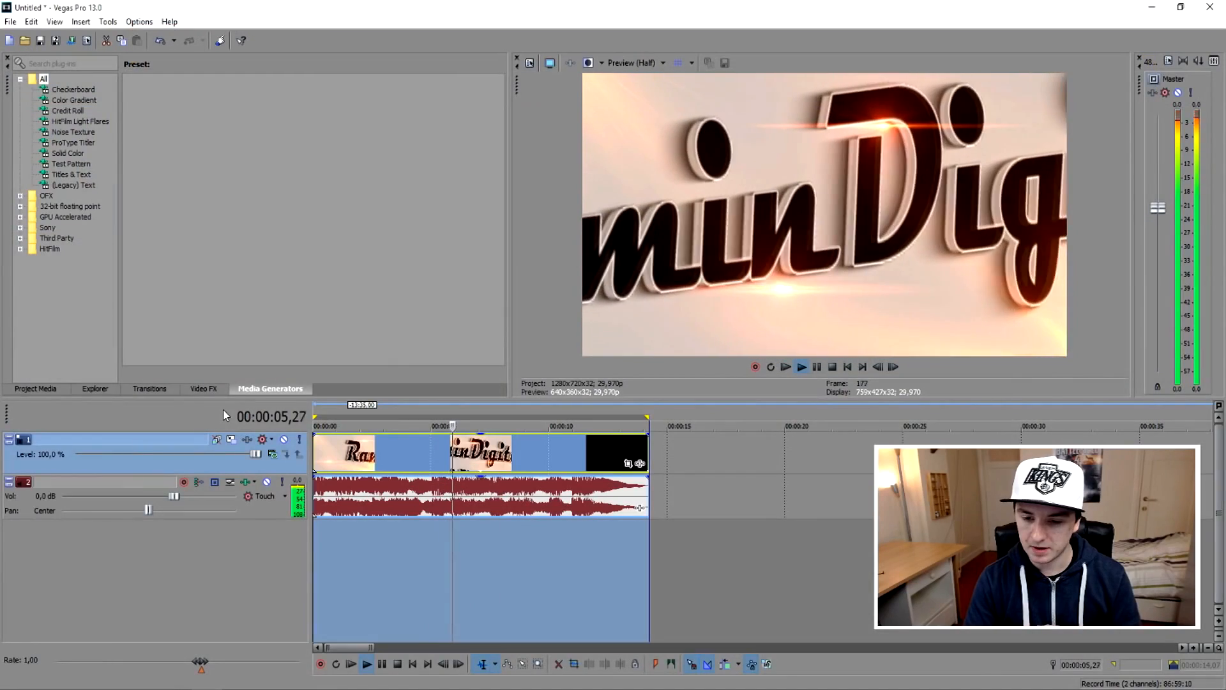
pyautogui.press('space')
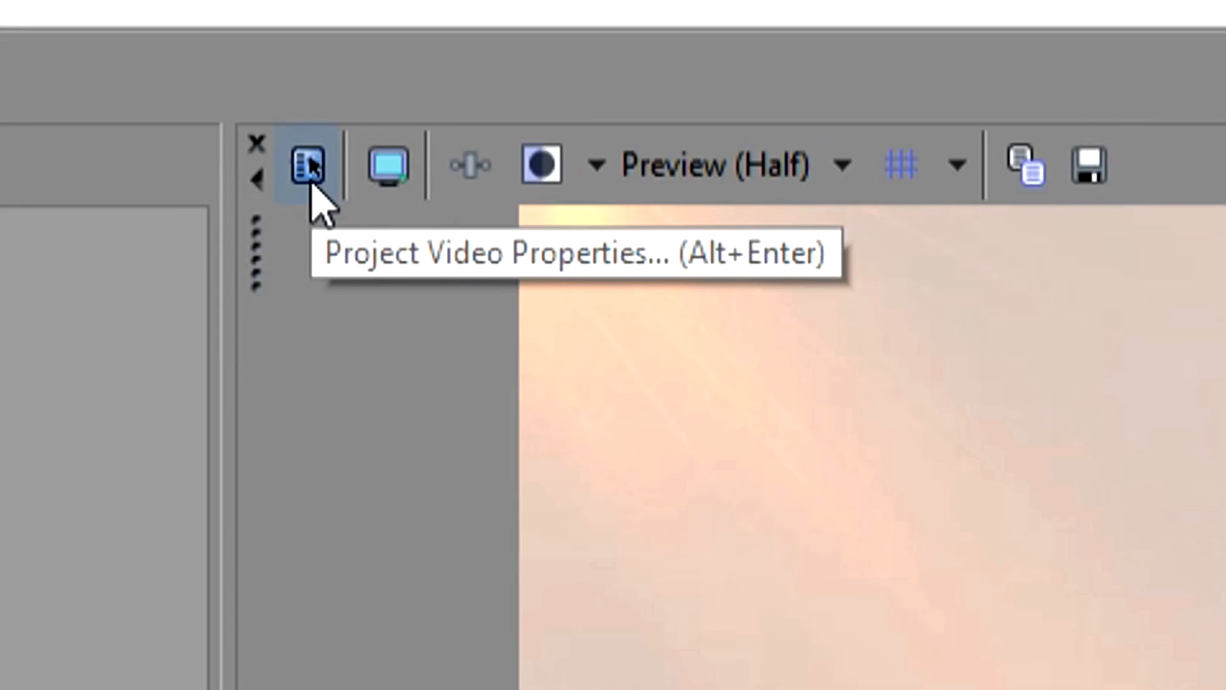
# Set the project video properties to the HD 1080-24p (1920x1080; 23,976 fps) template.
pyautogui.click(309, 167)
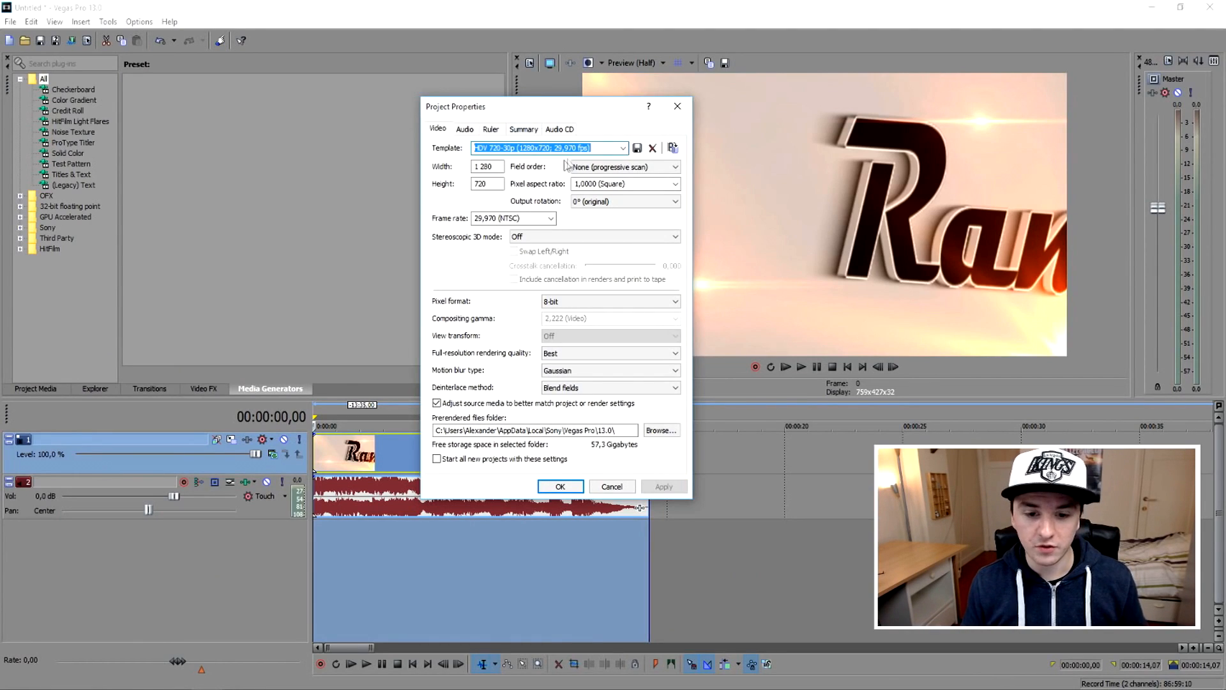
pyautogui.click(620, 152)
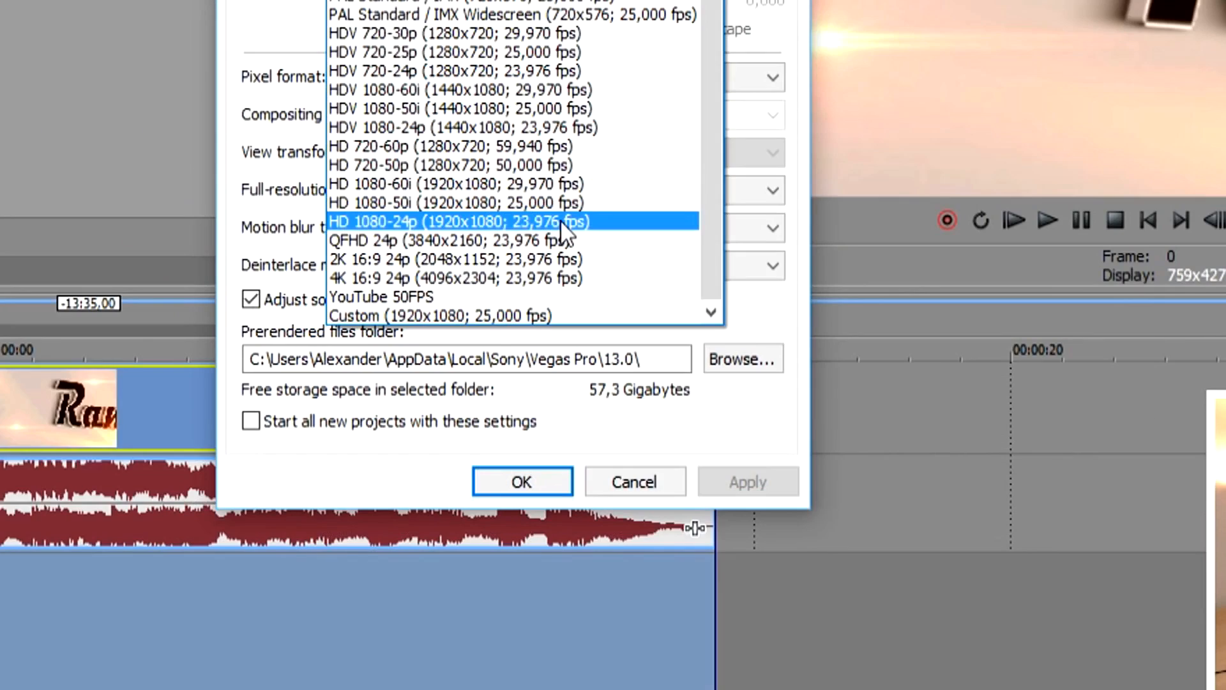
pyautogui.click(623, 348)
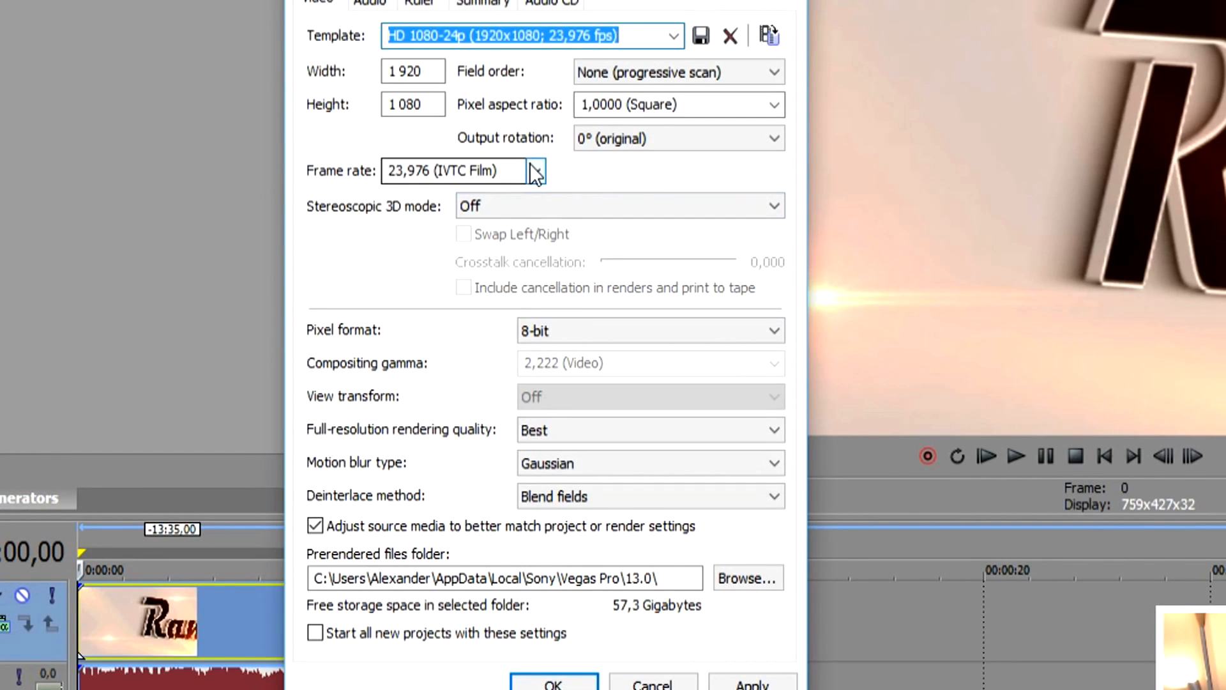
# Try the project frame rates 29,970 (NTSC), 50,000 (Double PAL) and 59,940 (Double NTSC).
pyautogui.click(531, 164)
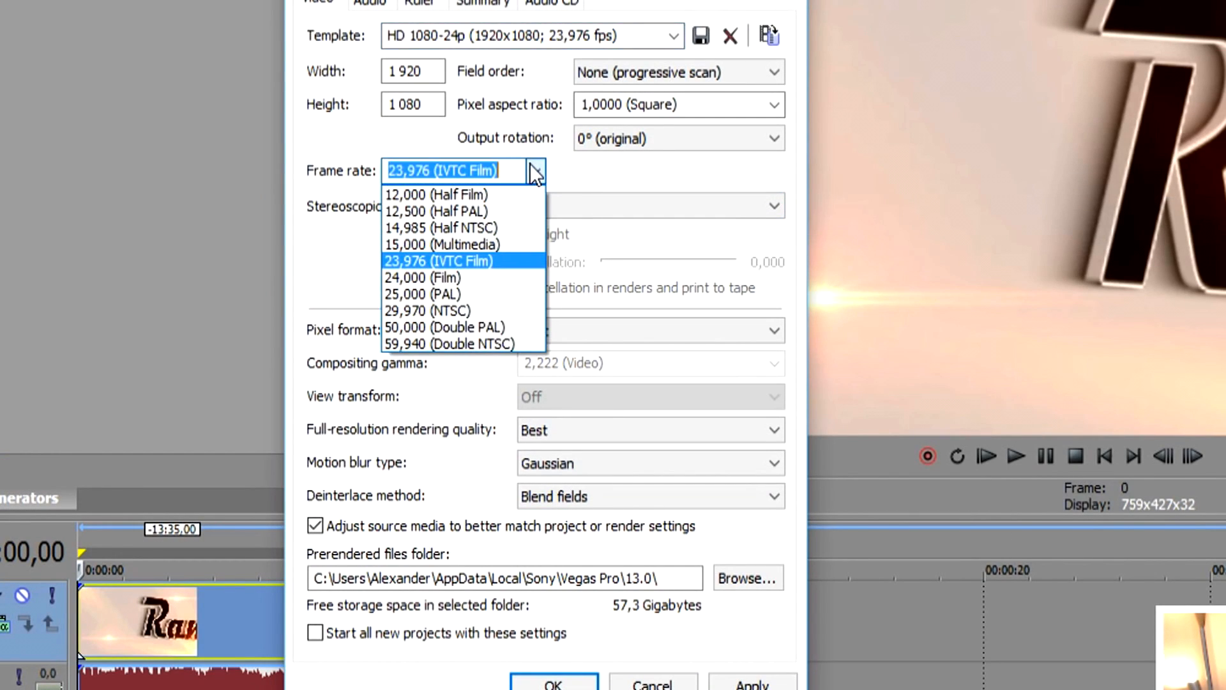
pyautogui.click(531, 164)
pyautogui.click(535, 171)
pyautogui.click(530, 310)
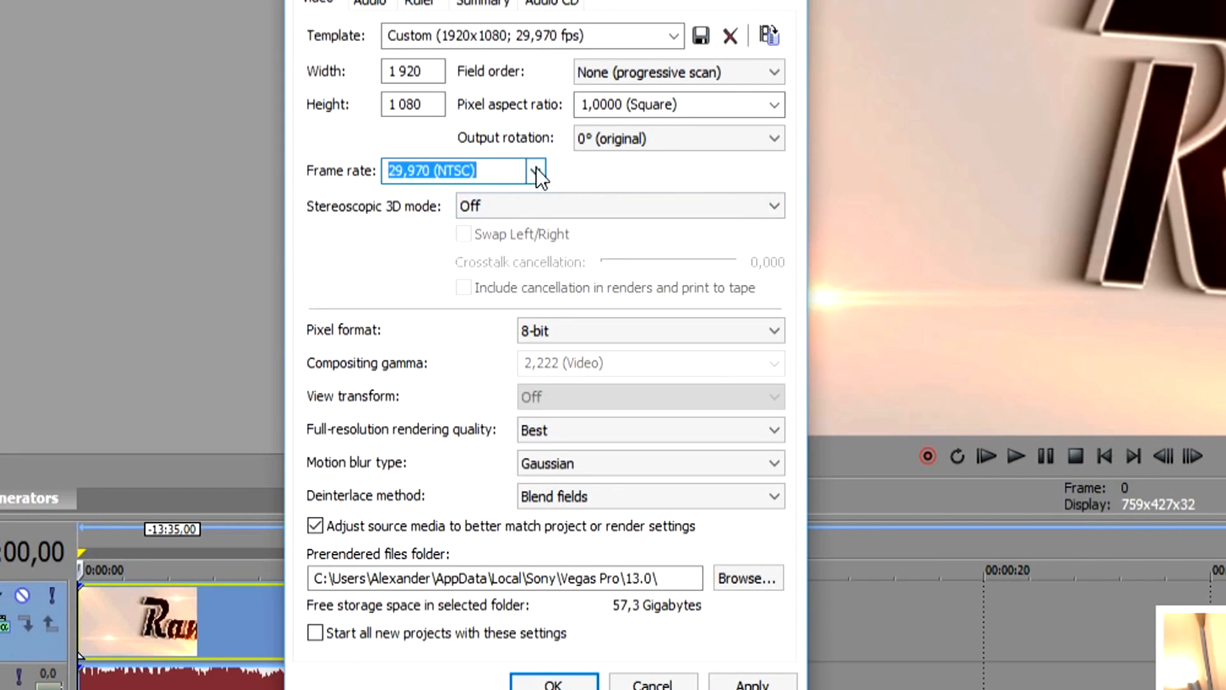
pyautogui.click(535, 167)
pyautogui.press('Down')
pyautogui.press('Return')
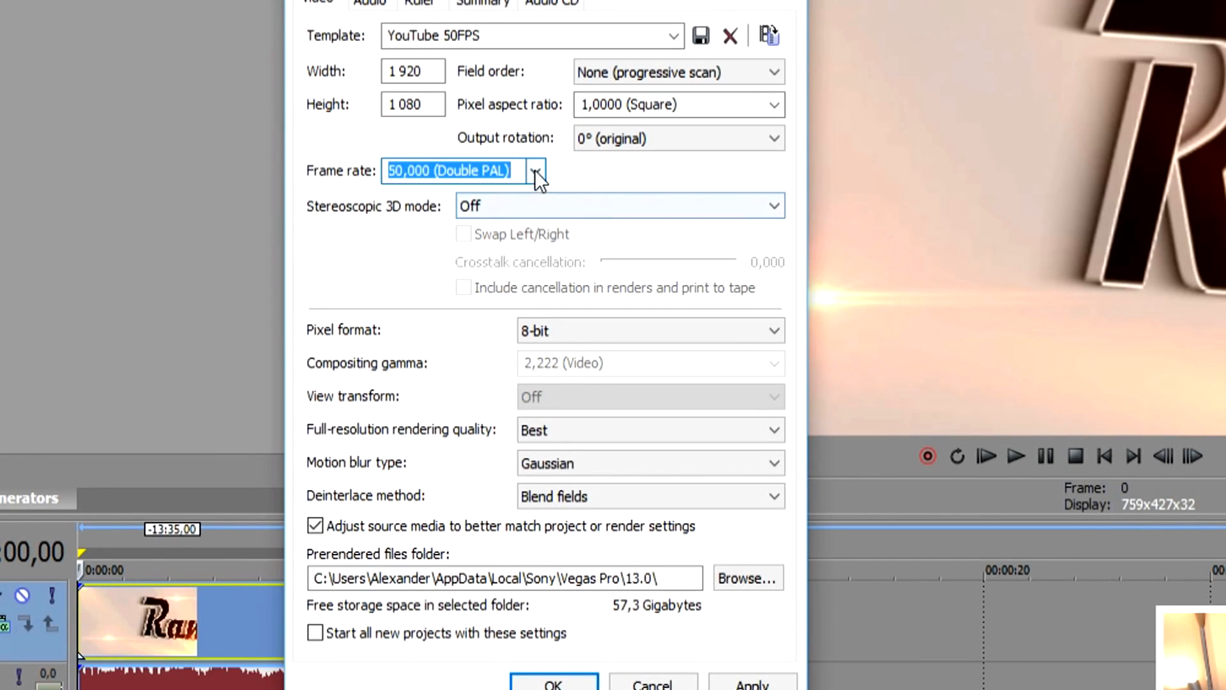
pyautogui.click(536, 171)
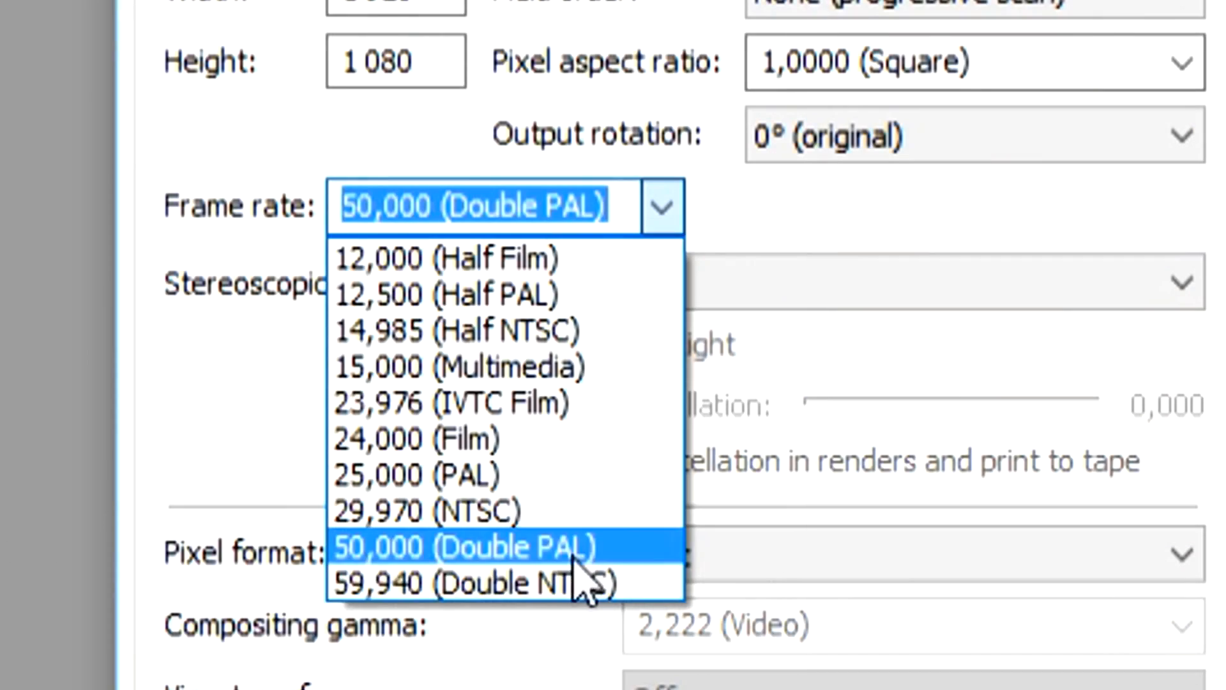
pyautogui.click(581, 575)
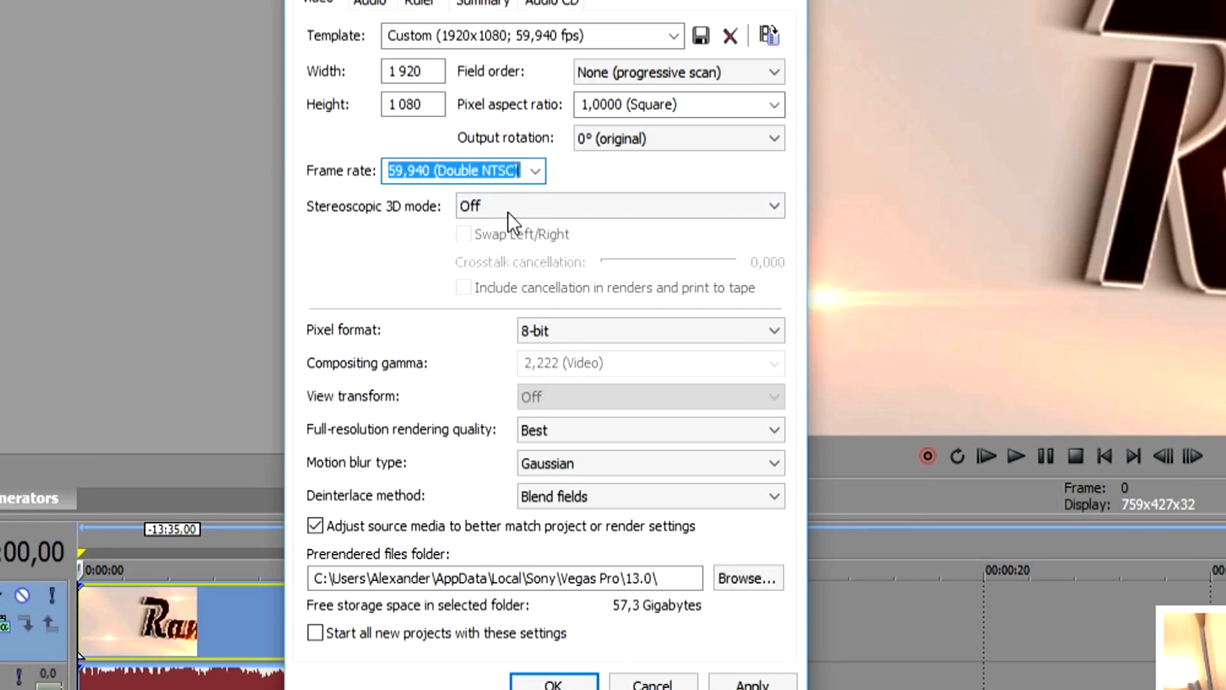
# Set the project frame rate to 29,970 (NTSC) and apply the project properties.
pyautogui.click(662, 206)
pyautogui.click(427, 285)
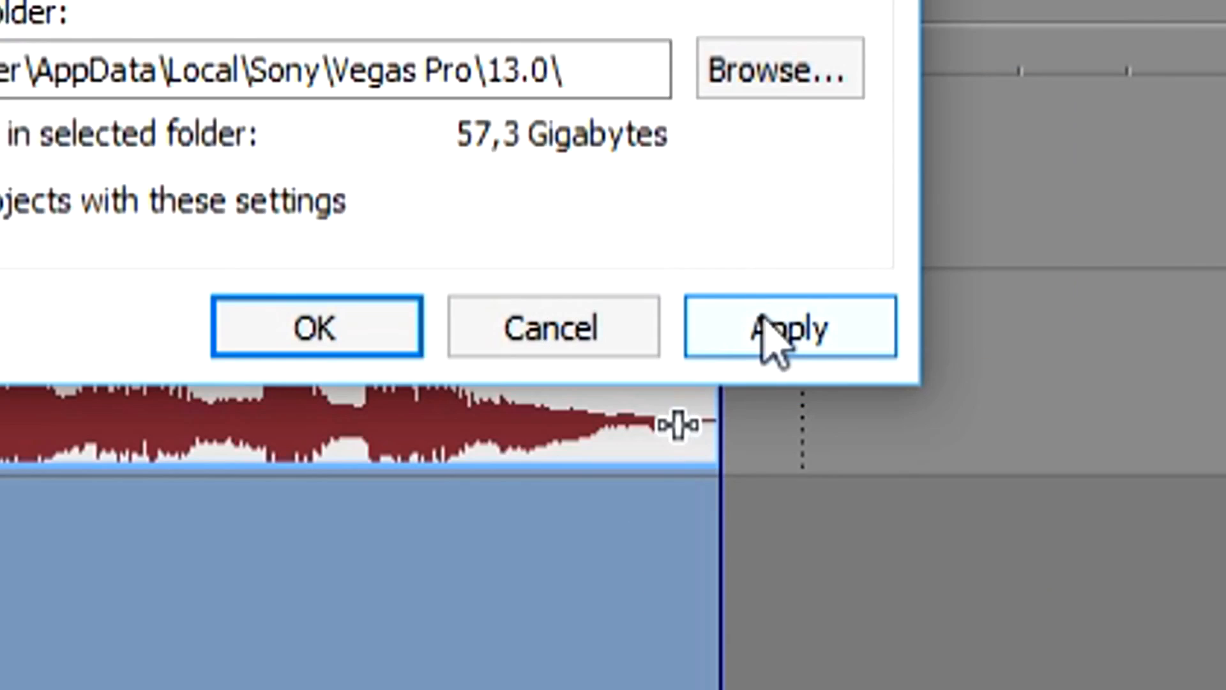
pyautogui.click(773, 341)
pyautogui.click(317, 348)
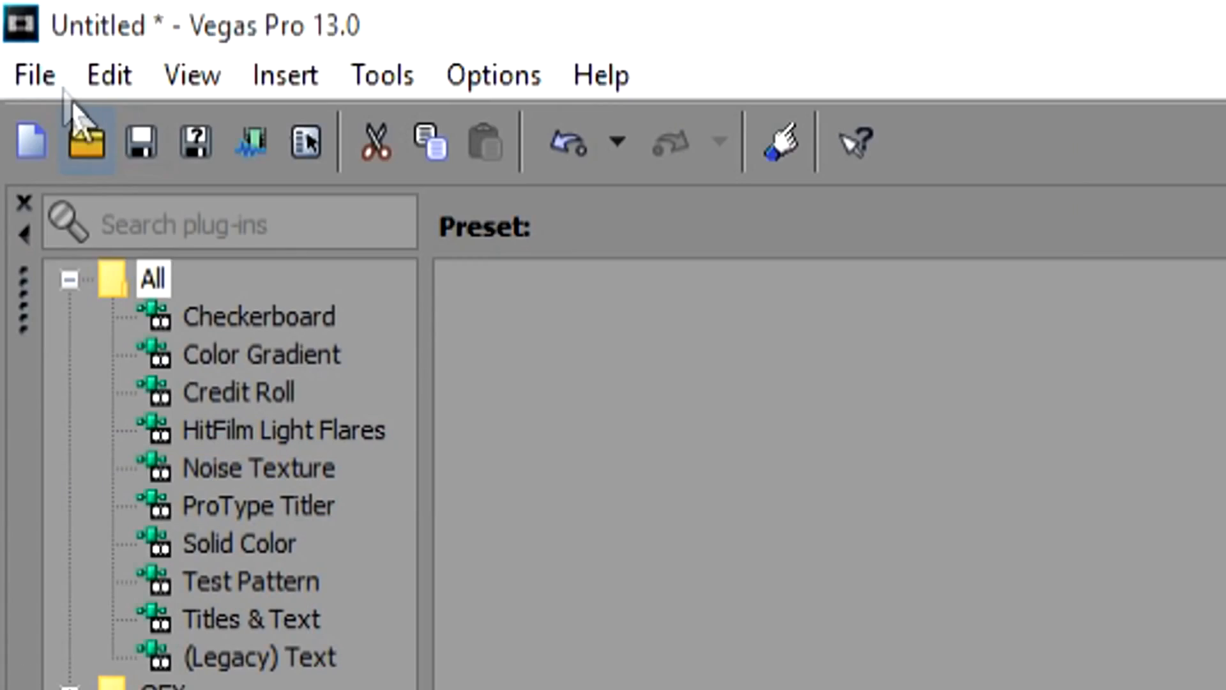
# Start a render of the project and choose the Sony AVC/MVC template Internet 1920x1080-30p as output format.
pyautogui.click(45, 76)
pyautogui.click(76, 437)
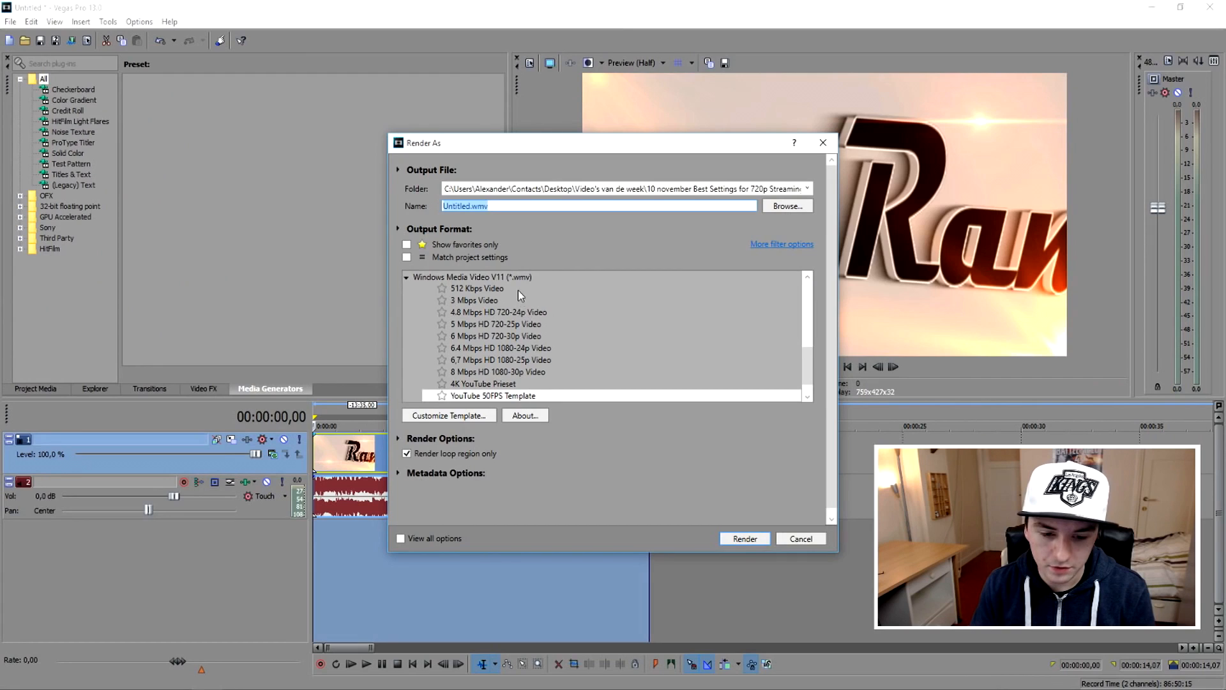
pyautogui.doubleClick(520, 276)
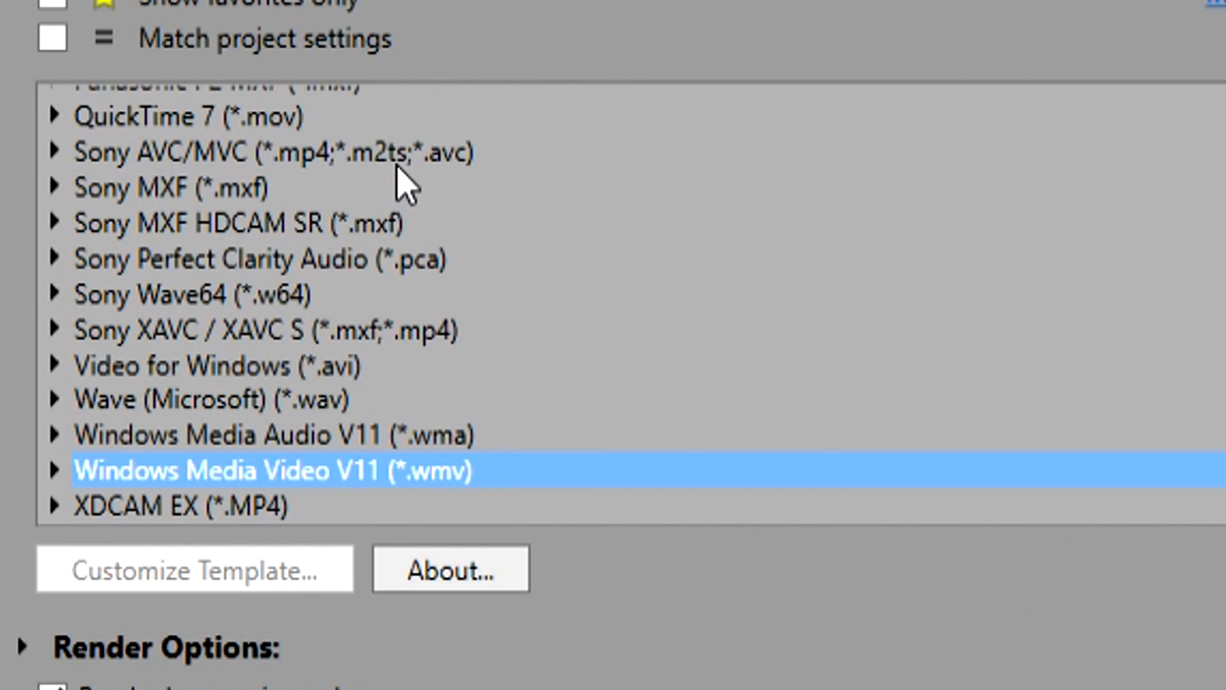
pyautogui.doubleClick(241, 158)
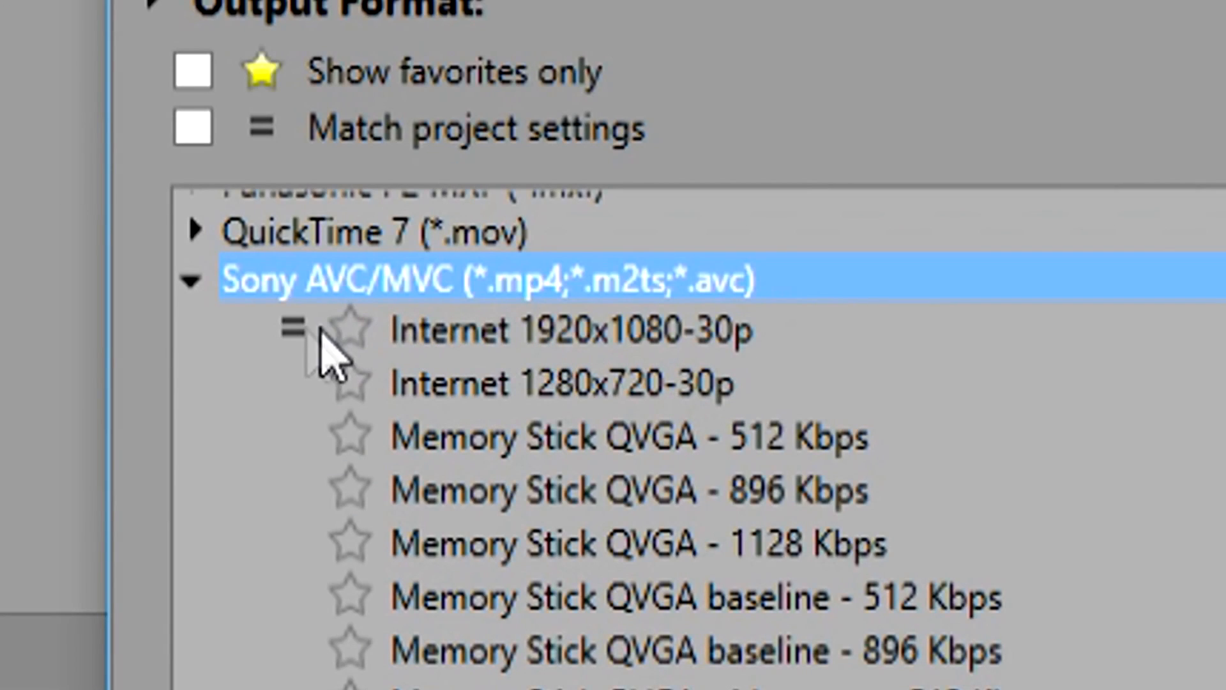
pyautogui.click(428, 303)
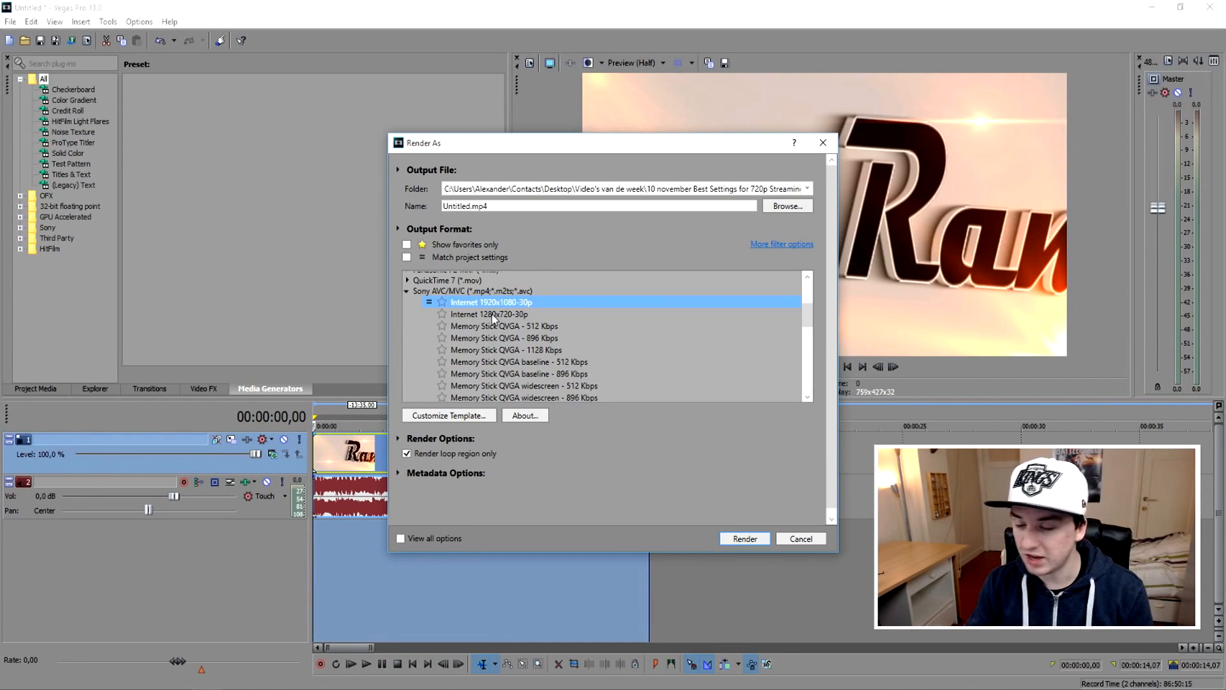
pyautogui.click(485, 305)
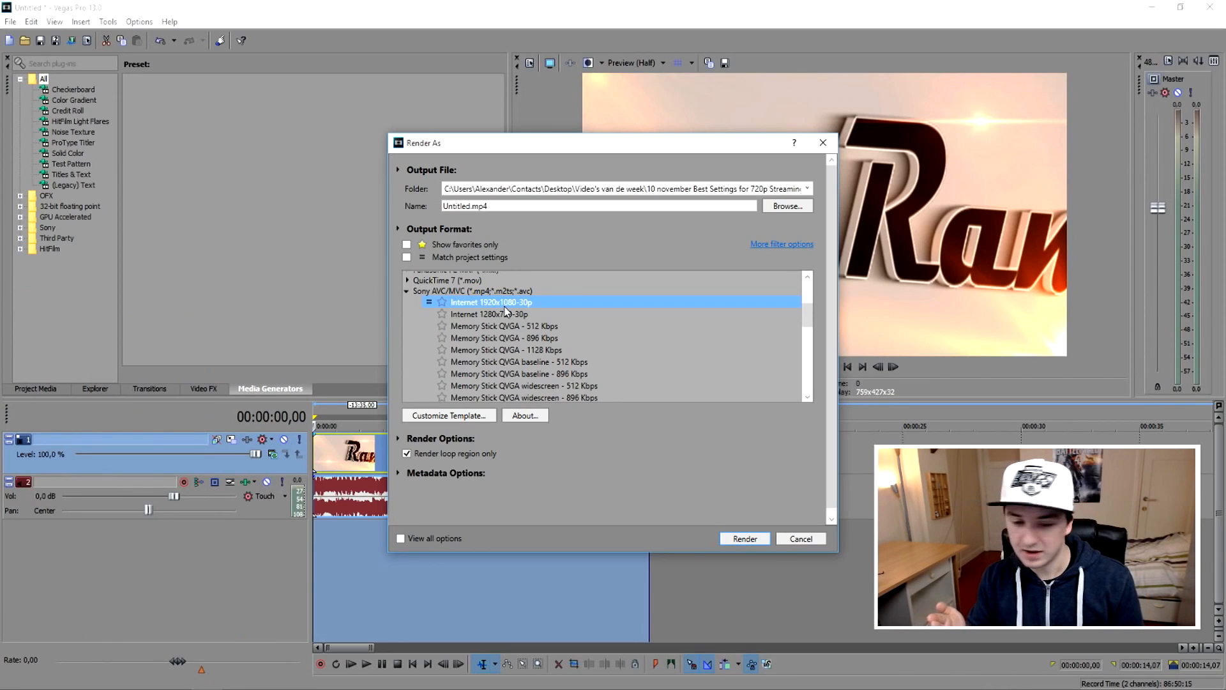
pyautogui.scroll(-7, 506, 311)
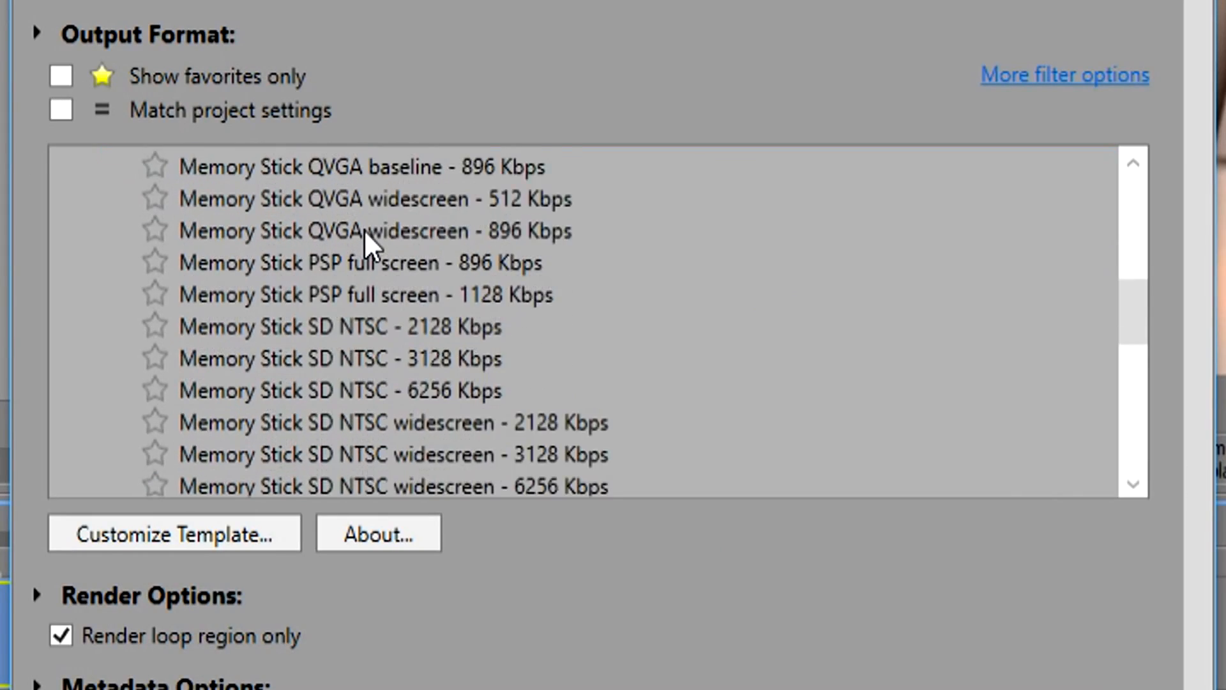
pyautogui.scroll(-2, 364, 229)
pyautogui.scroll(10, 364, 228)
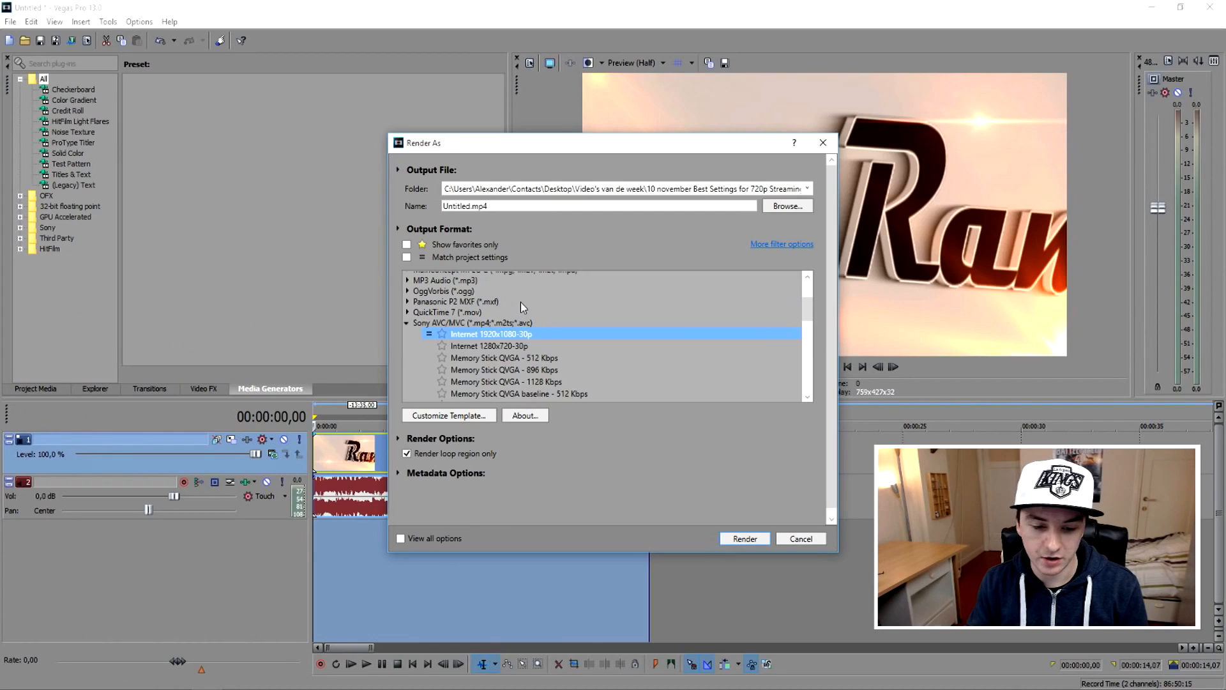
pyautogui.scroll(-1, 520, 303)
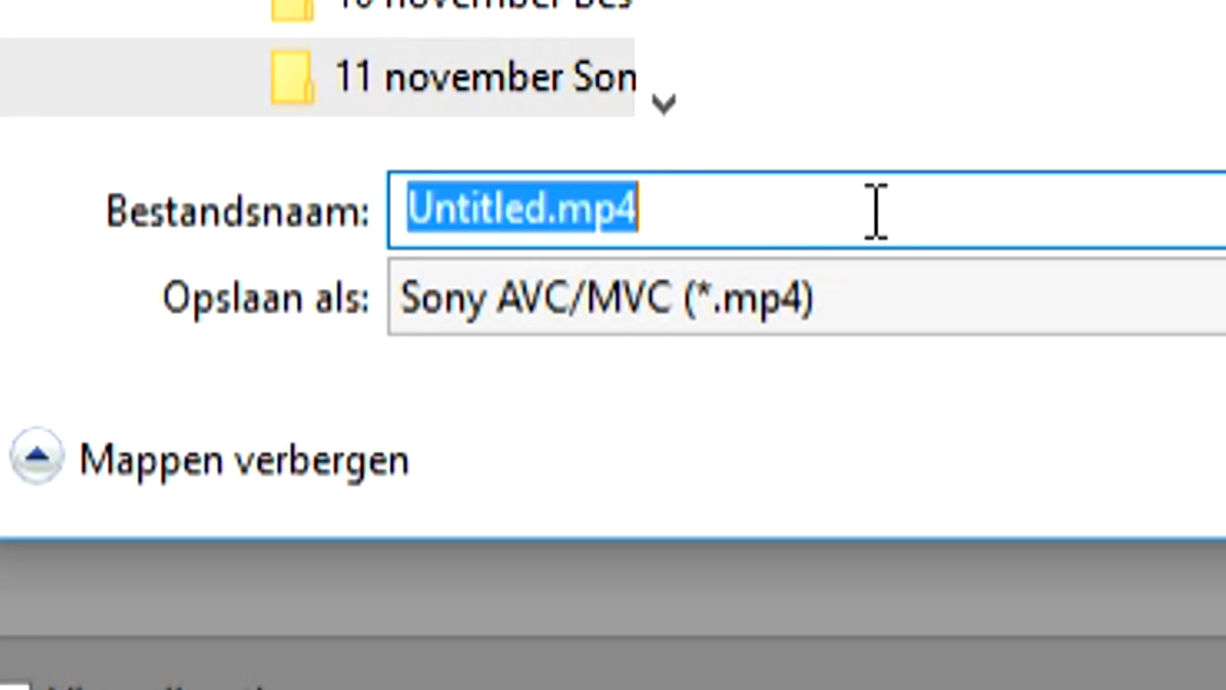
# Name the output file Clip and render it with the Internet 1920x1080-30p template, closing the progress dialog on completion.
pyautogui.write('Clip')
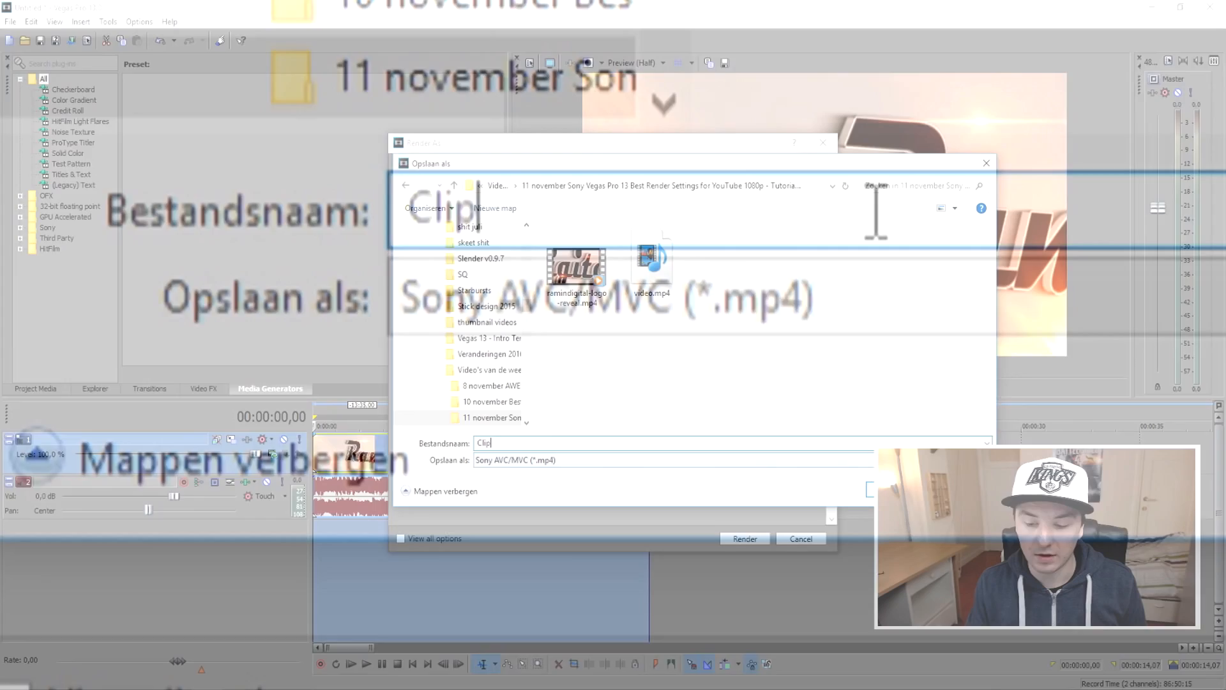
pyautogui.press('Return')
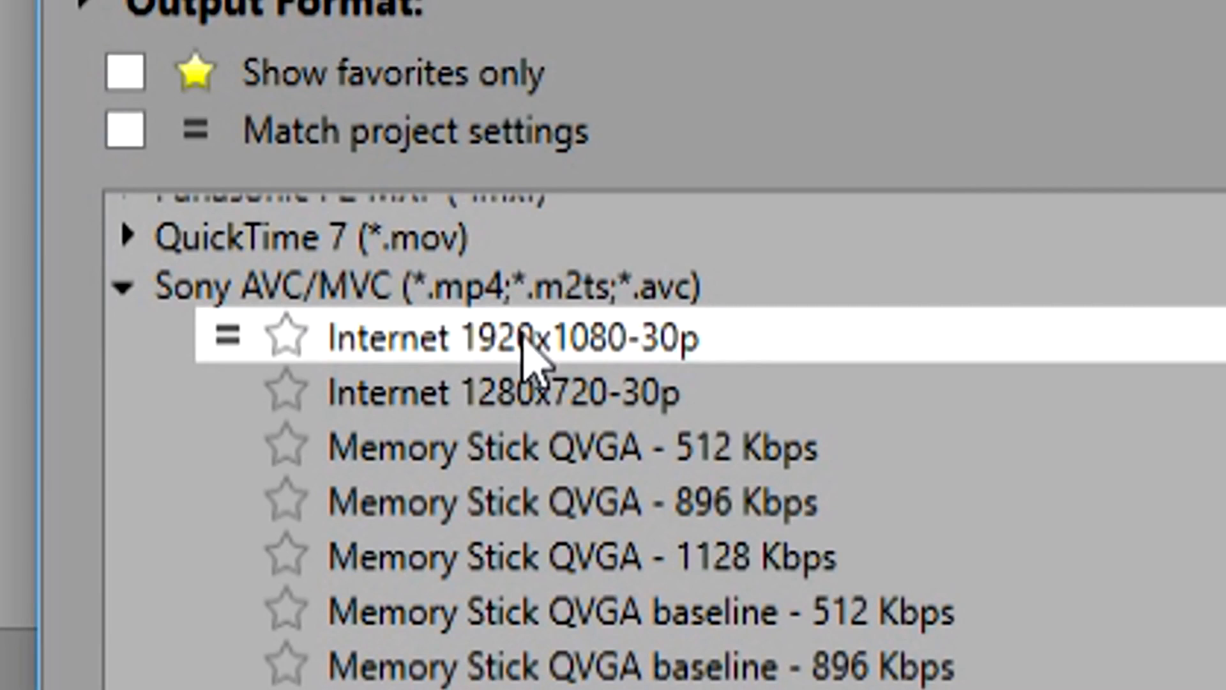
pyautogui.click(494, 305)
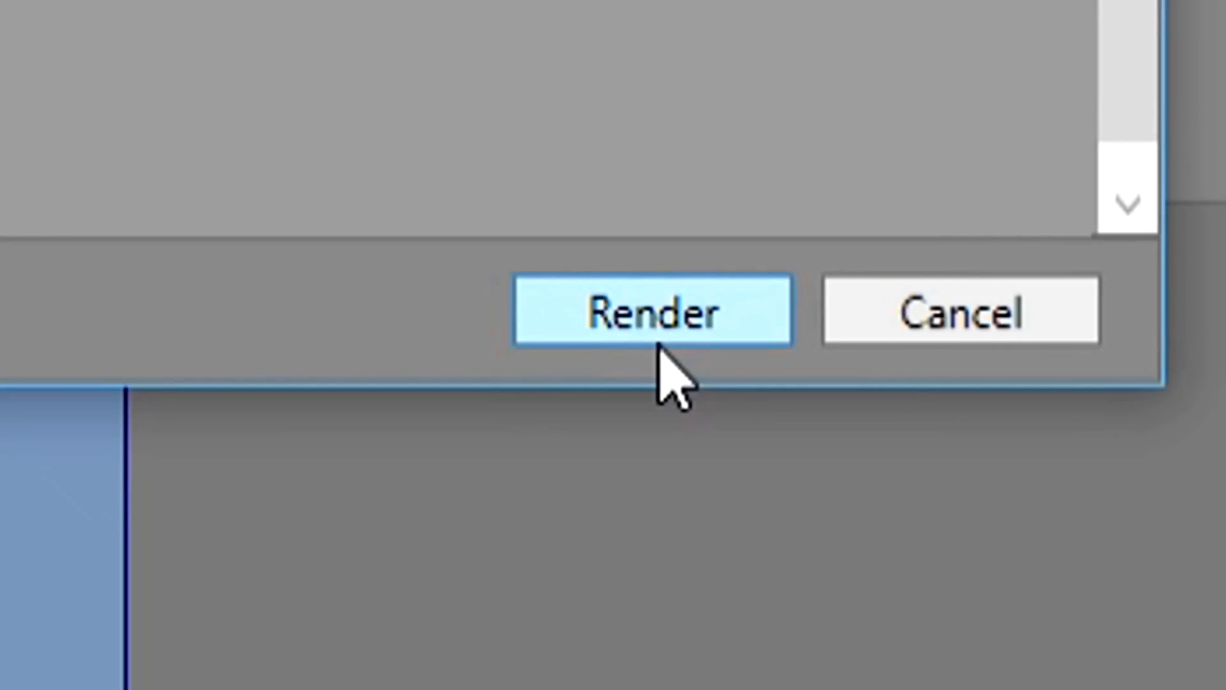
pyautogui.click(472, 400)
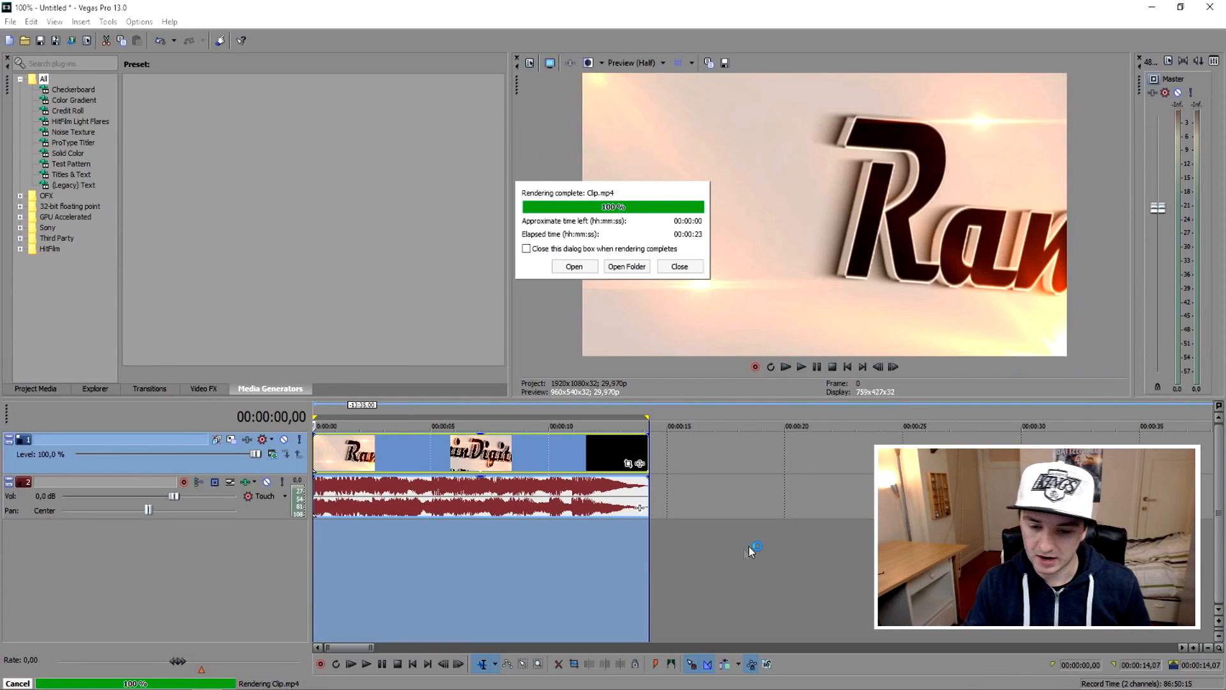
pyautogui.click(679, 266)
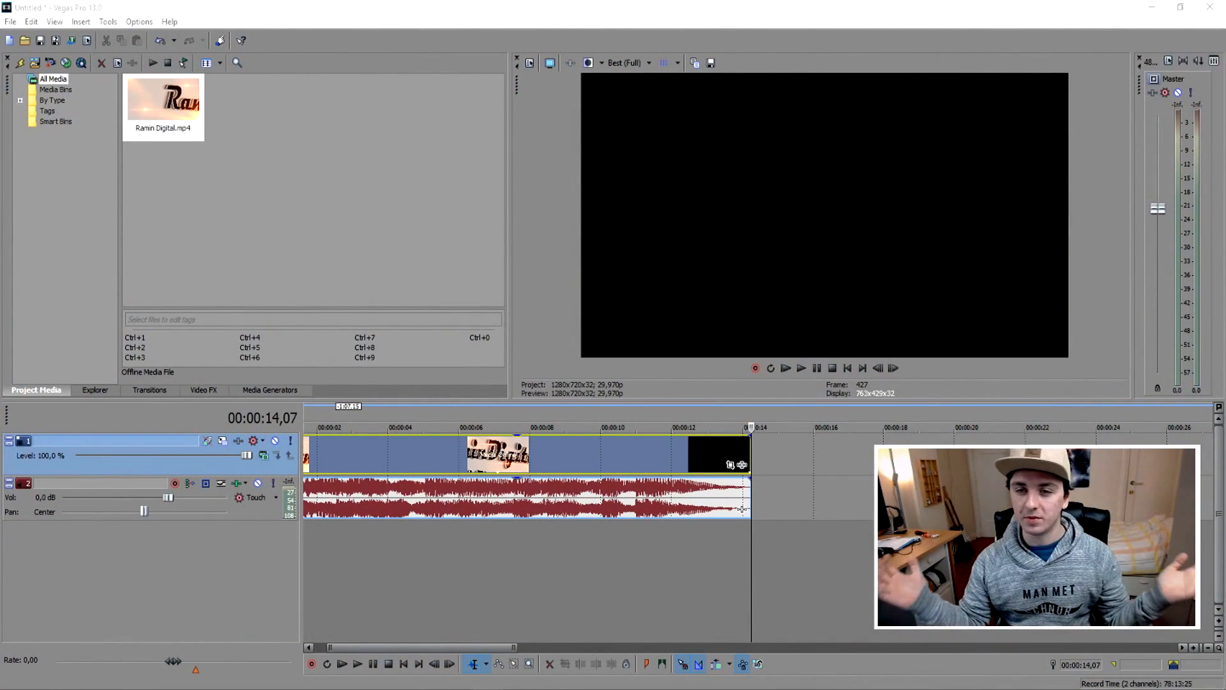
pyautogui.moveTo(650, 410); pyautogui.dragTo(317, 405)
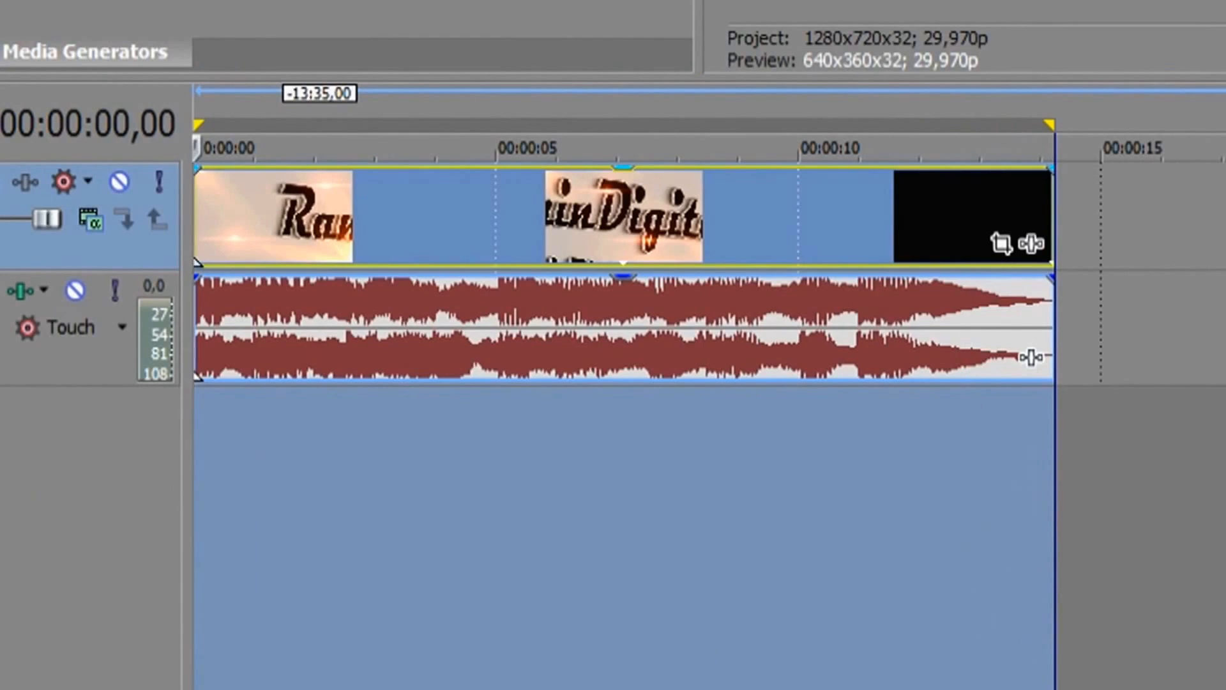
pyautogui.press('space')
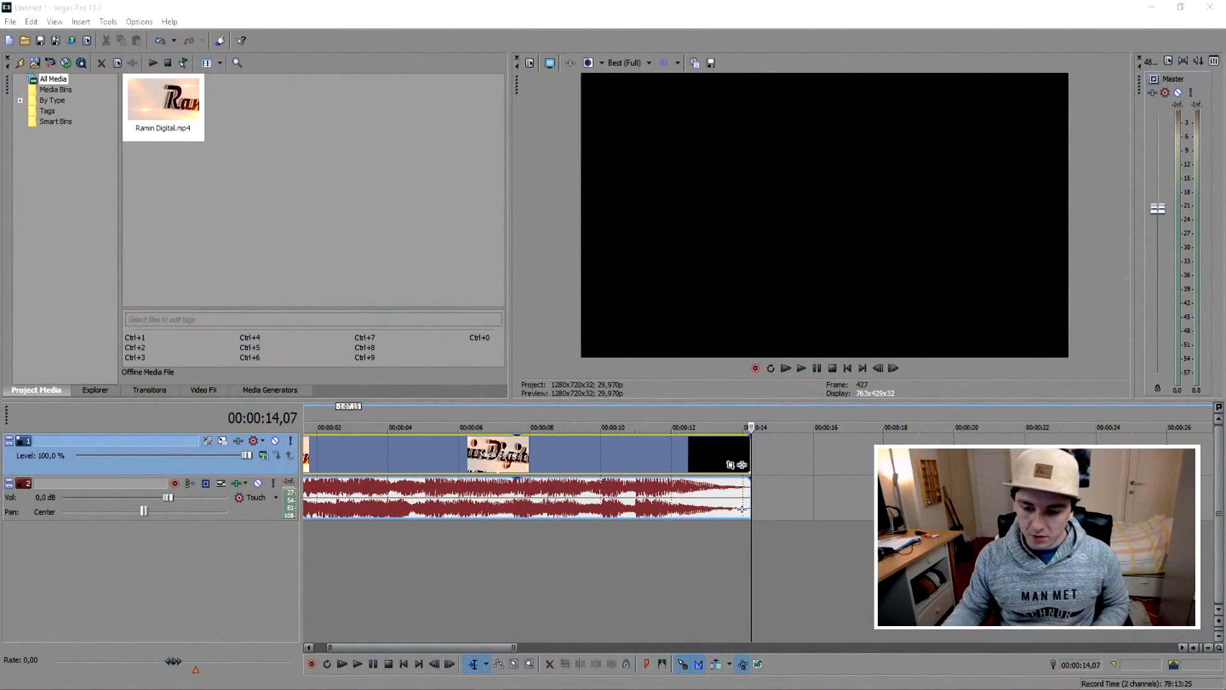
# Play the opening of the clip from the start of the timeline.
pyautogui.click(830, 459)
pyautogui.scroll(-3, 824, 447)
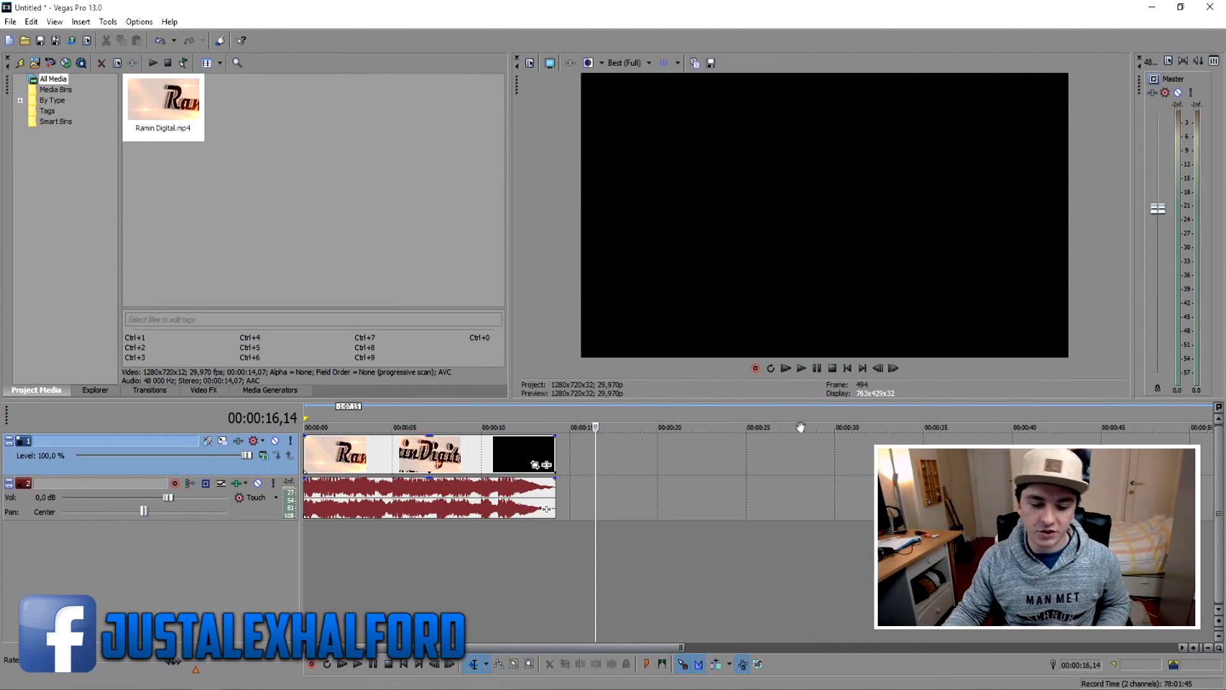
pyautogui.click(533, 409)
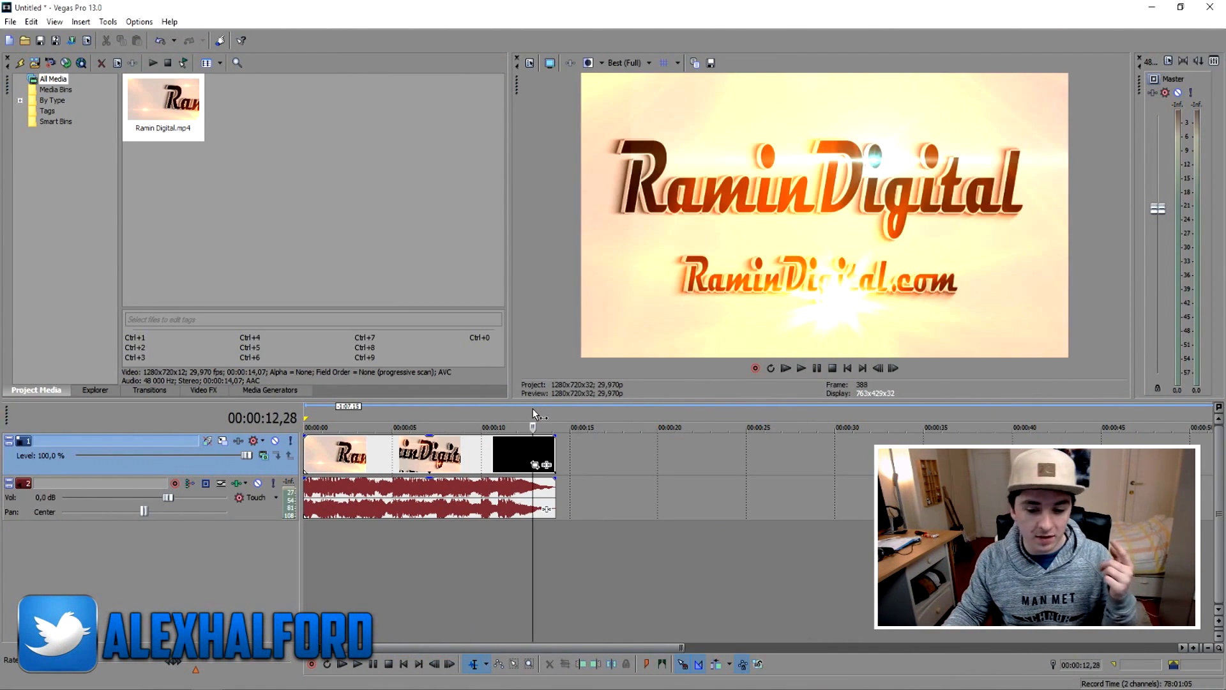
pyautogui.click(848, 368)
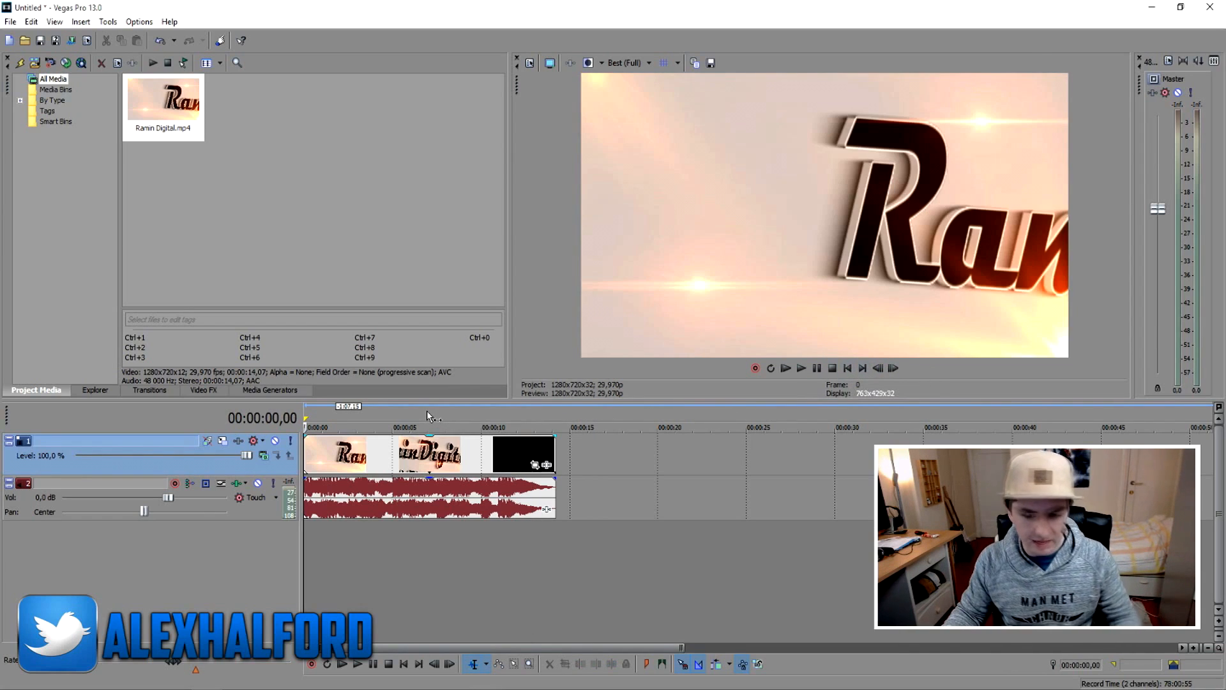
pyautogui.press('space')
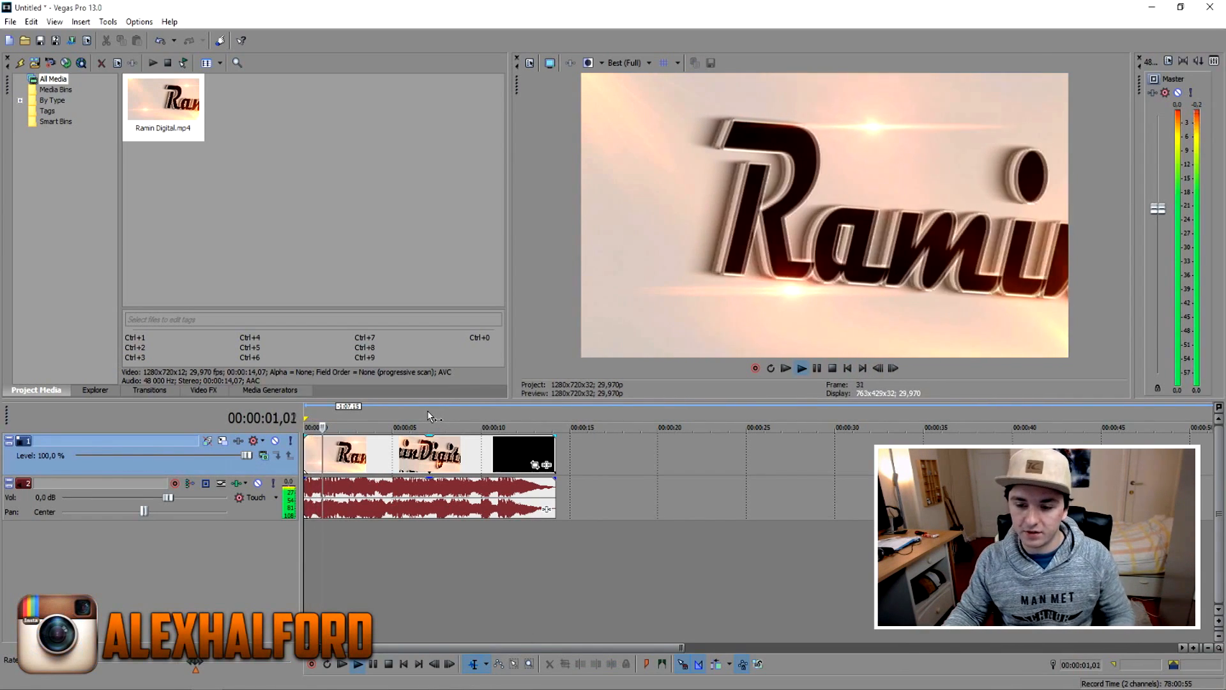
pyautogui.press('space')
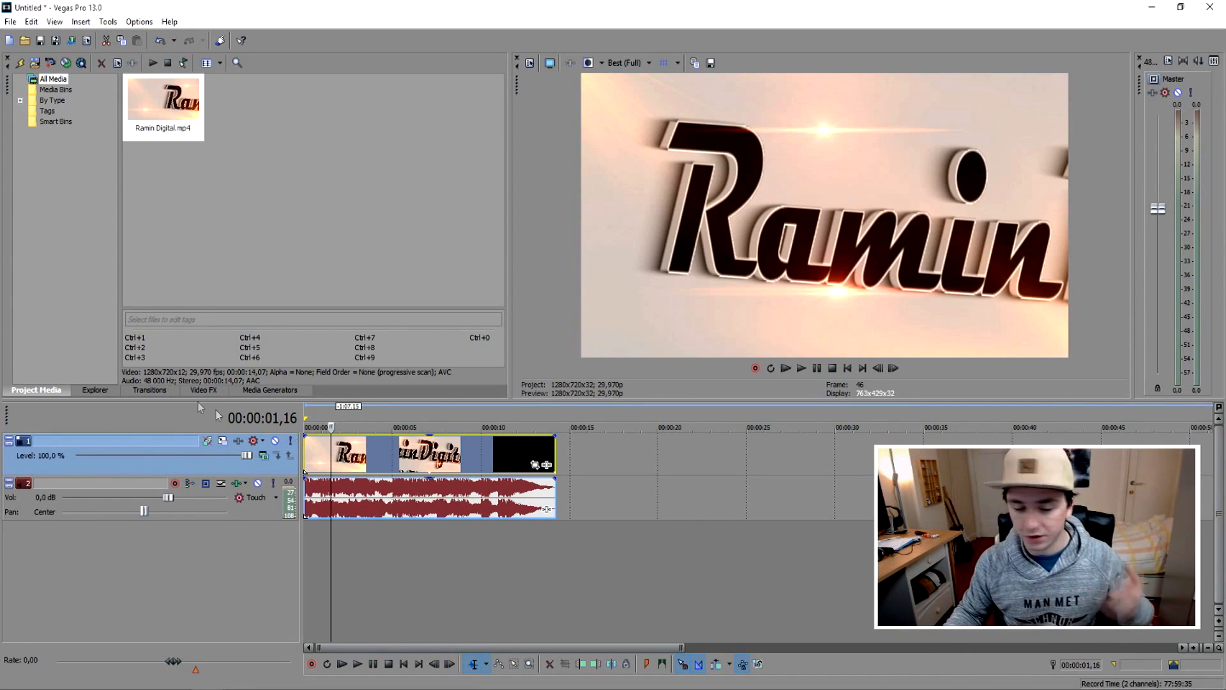
# Place the timeline cursor at the end of the clip, at 00:00:14,07.
pyautogui.click(550, 412)
pyautogui.click(555, 409)
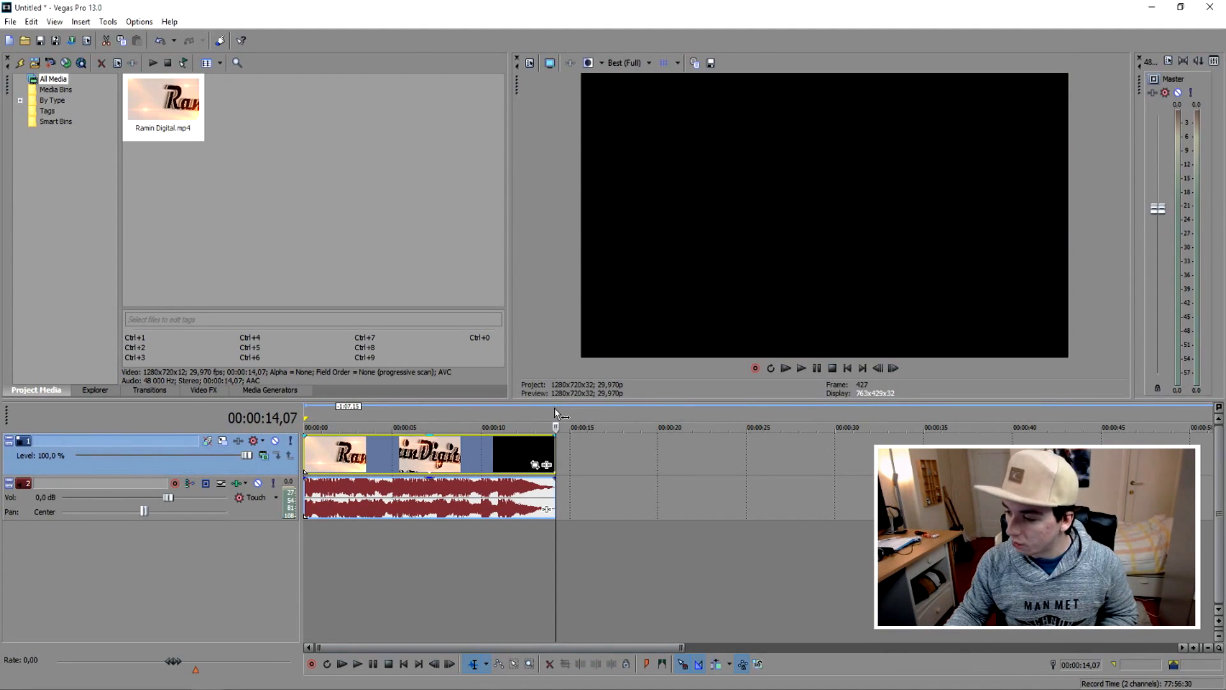
# Mark the whole clip as the loop region, from its end at 00:00:14,07 back to the start of the timeline.
pyautogui.moveTo(555, 408); pyautogui.dragTo(340, 391)
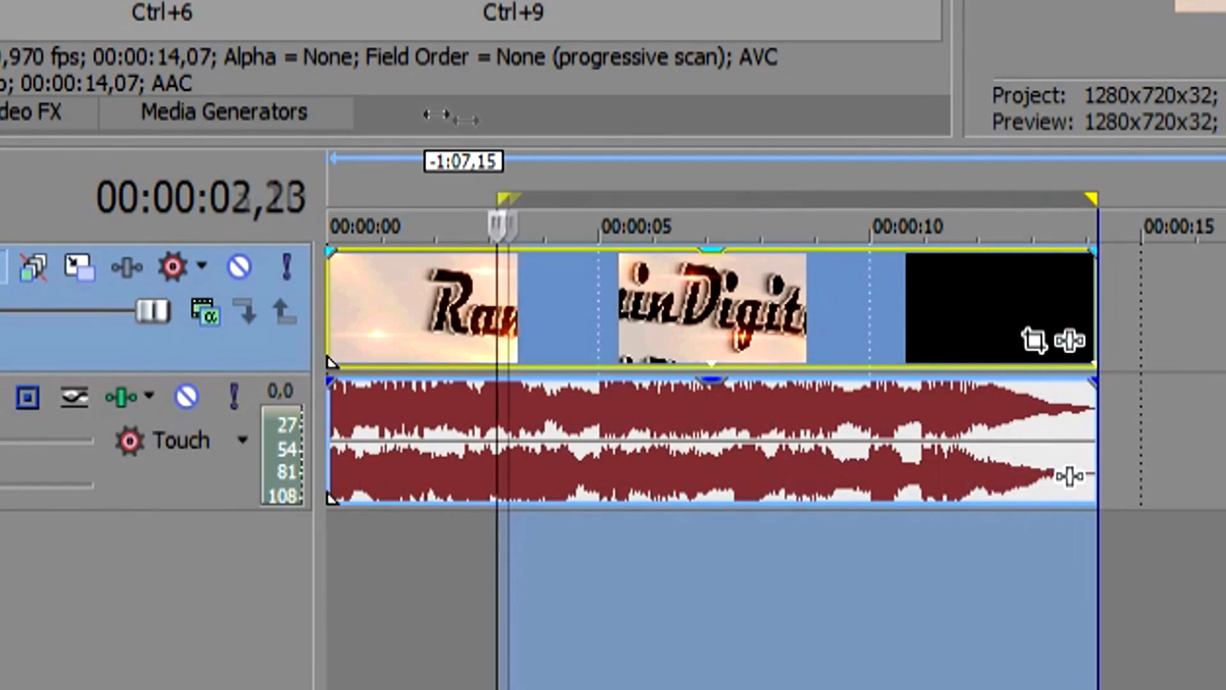
pyautogui.moveTo(440, 116); pyautogui.dragTo(153, 90)
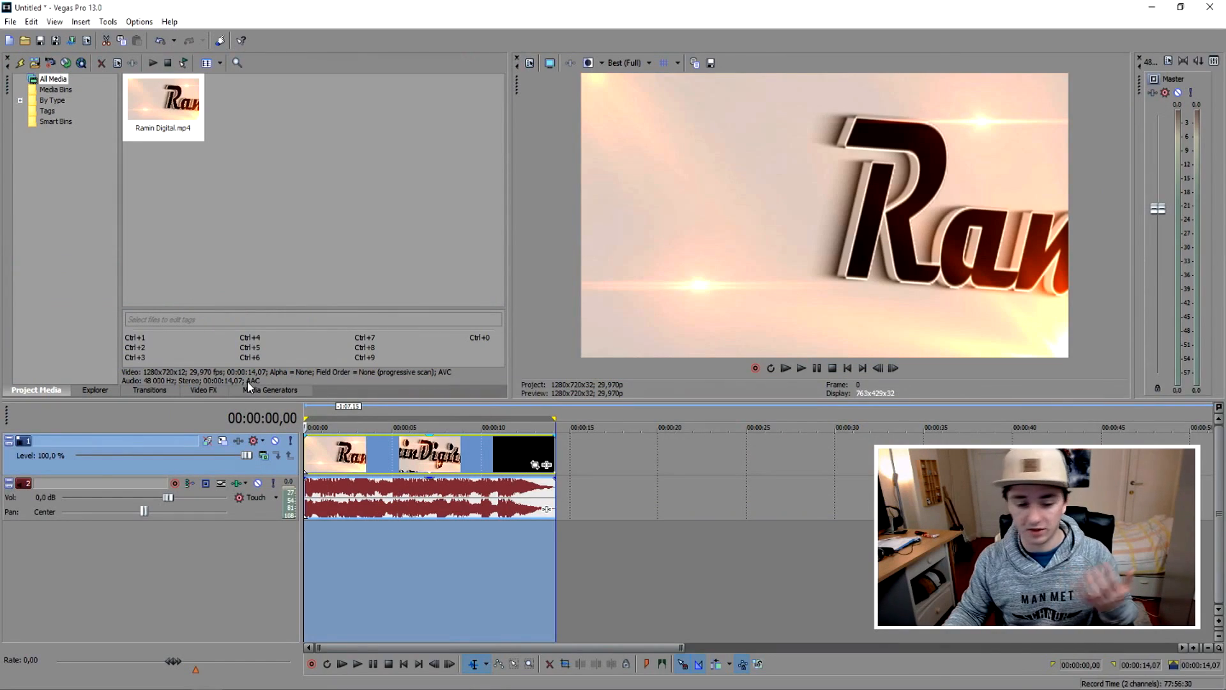
pyautogui.scroll(-3, 484, 463)
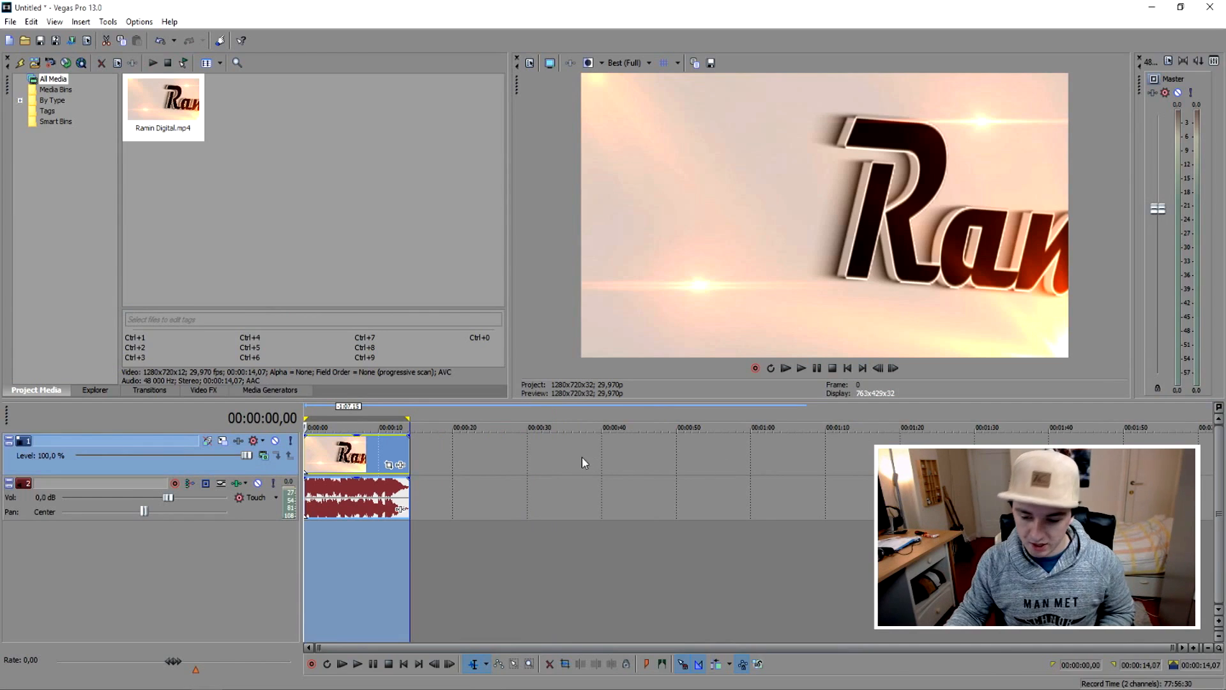
pyautogui.scroll(3, 469, 459)
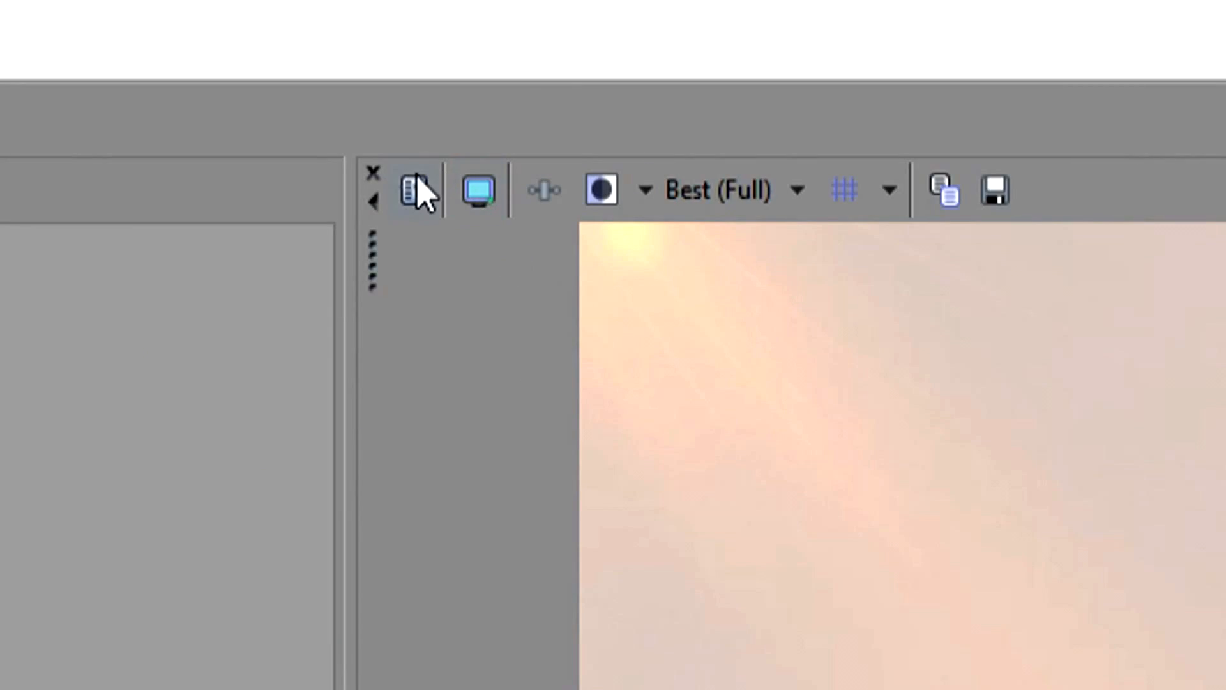
# Load the HD 720-50p (1280x720; 50,000 fps) template in the project's video properties.
pyautogui.click(529, 63)
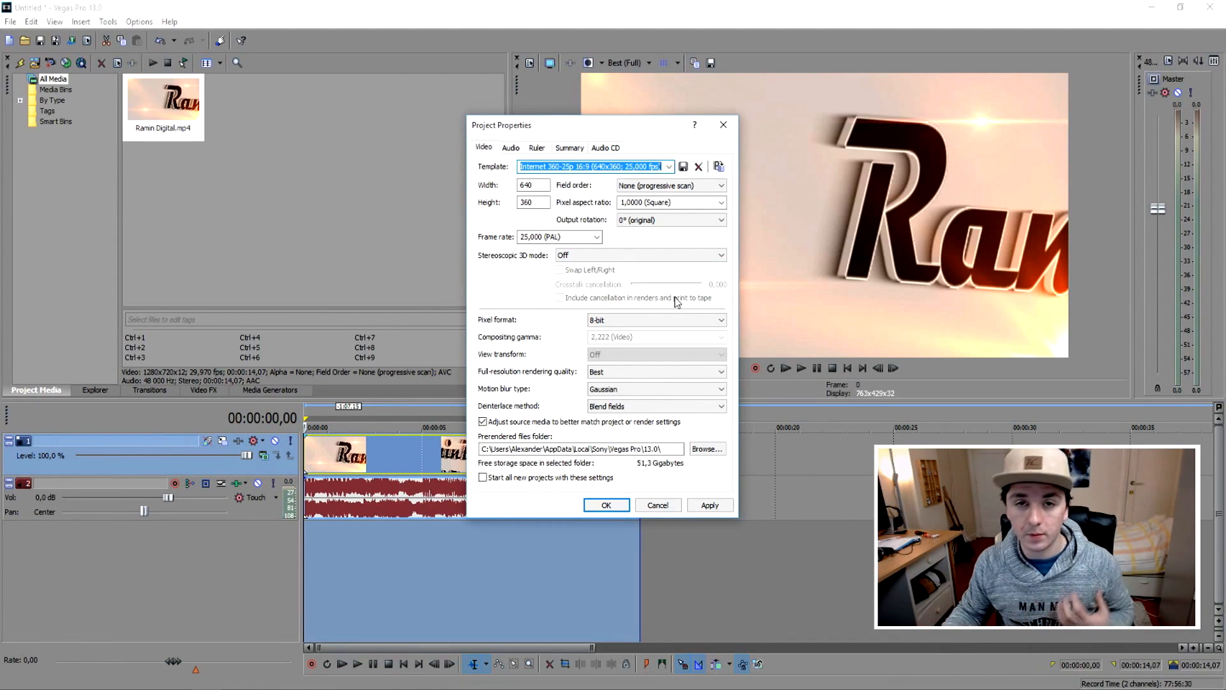
pyautogui.click(669, 166)
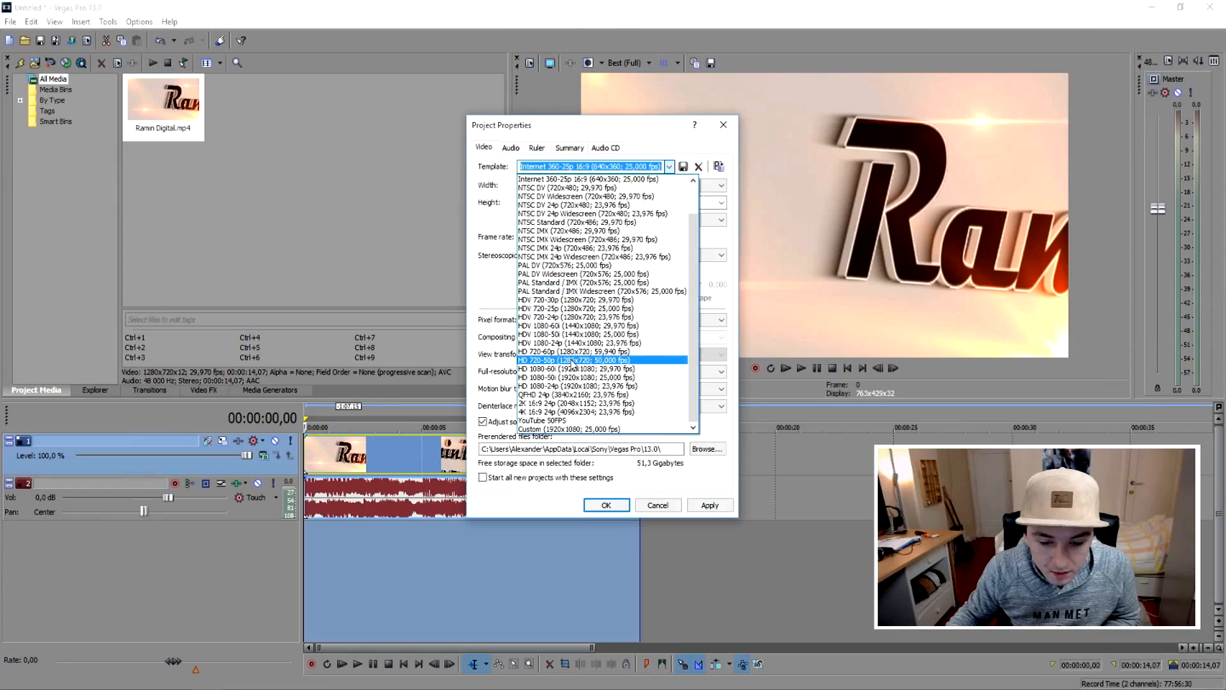
pyautogui.click(543, 300)
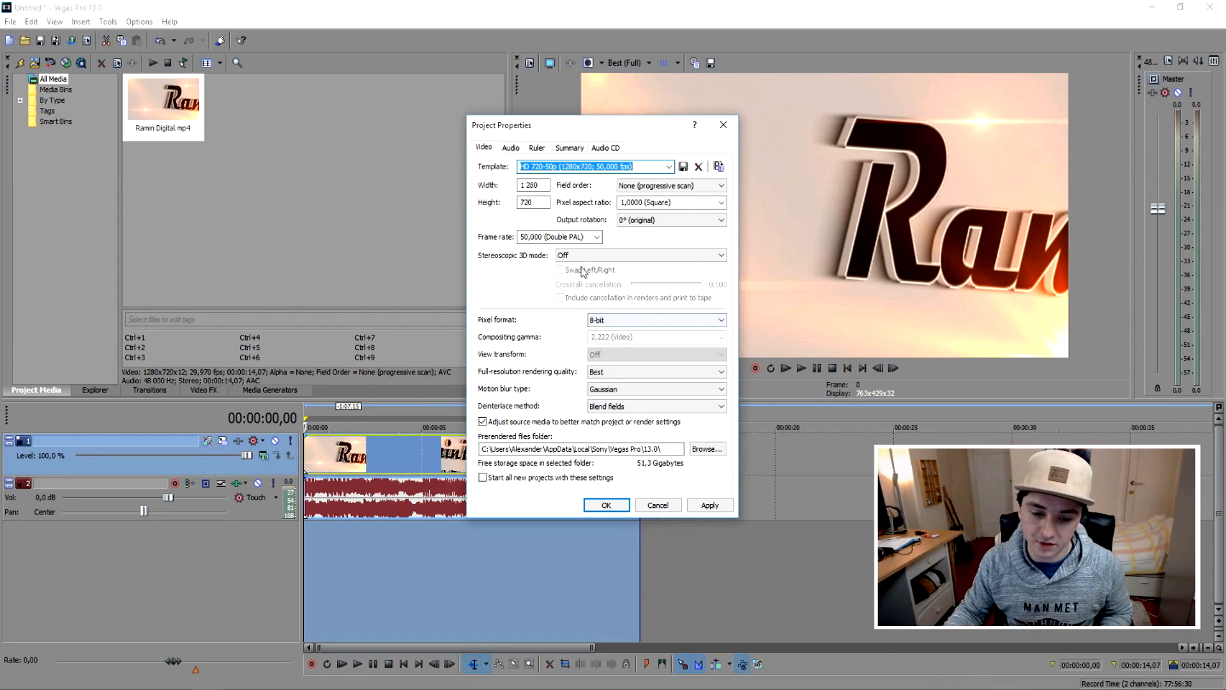
# Try the project frame rates 29,970 (NTSC) and 50,000 (Double PAL).
pyautogui.click(596, 237)
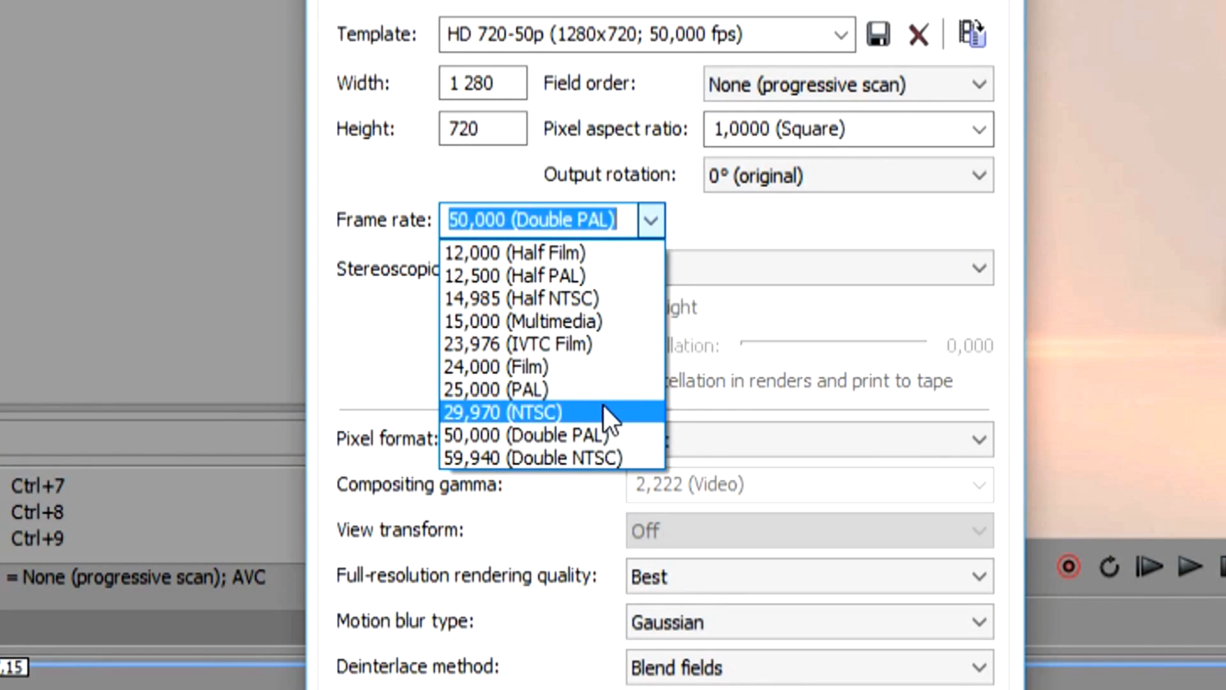
pyautogui.click(603, 407)
pyautogui.click(651, 220)
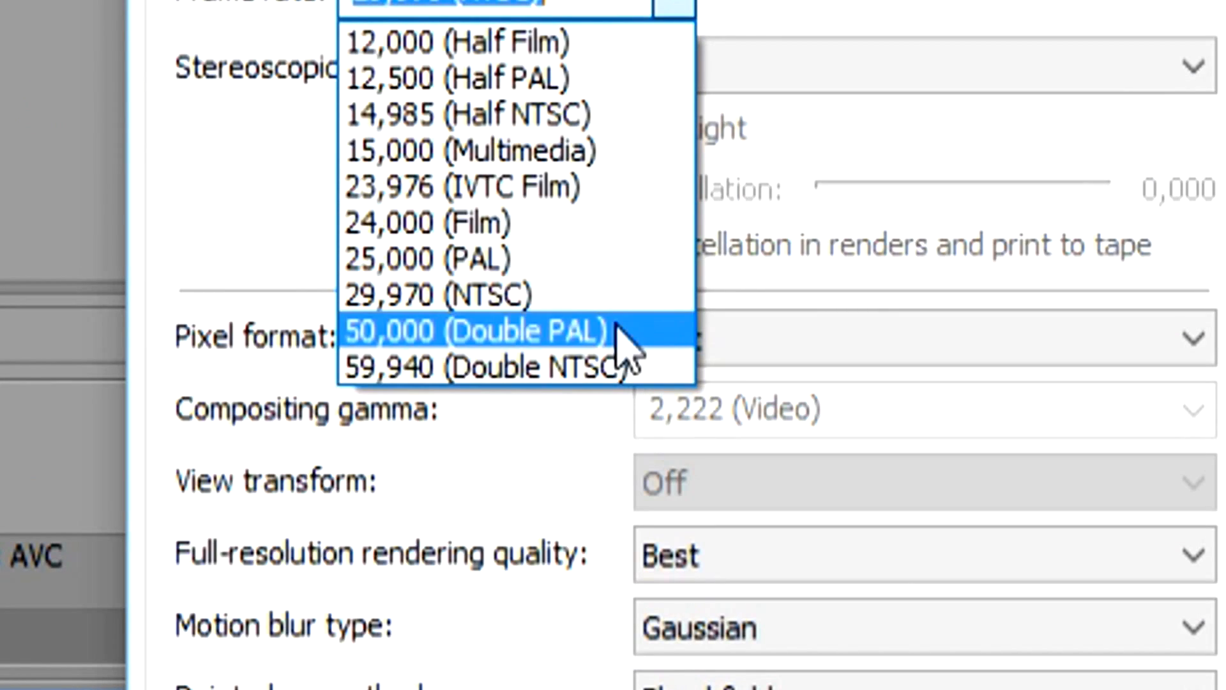
pyautogui.click(585, 318)
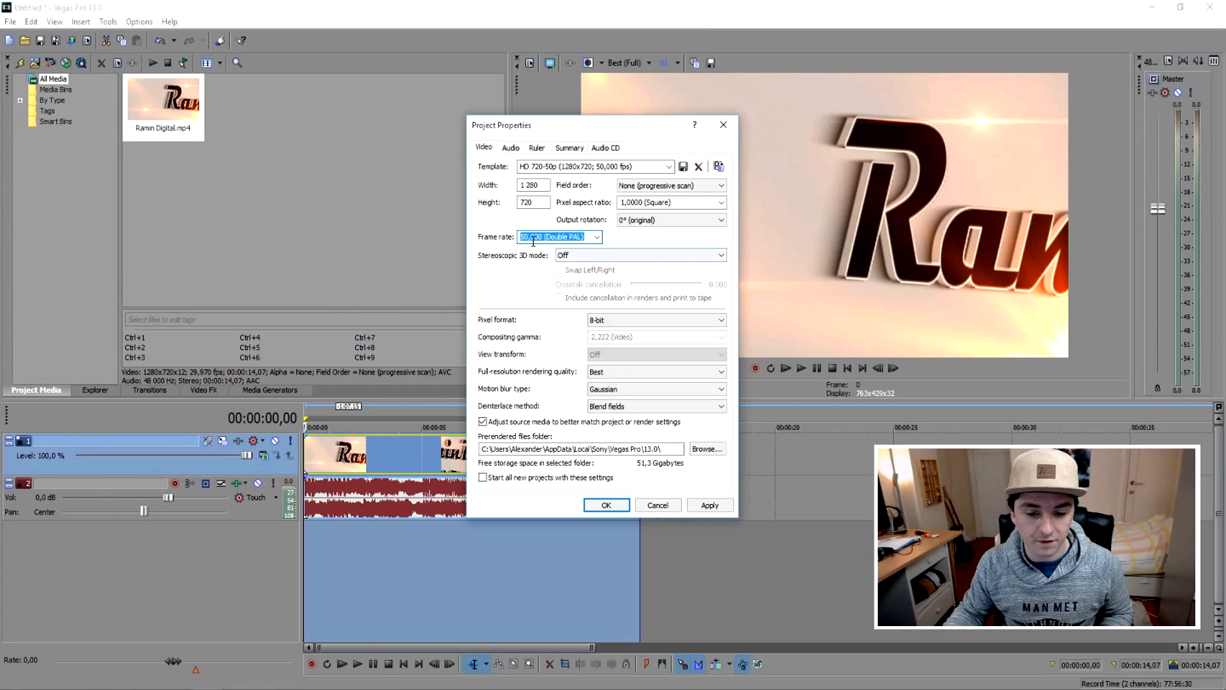
# Set the project frame rate to 29,970 (NTSC) and full-resolution rendering quality to Best, and apply the project properties.
pyautogui.click(596, 237)
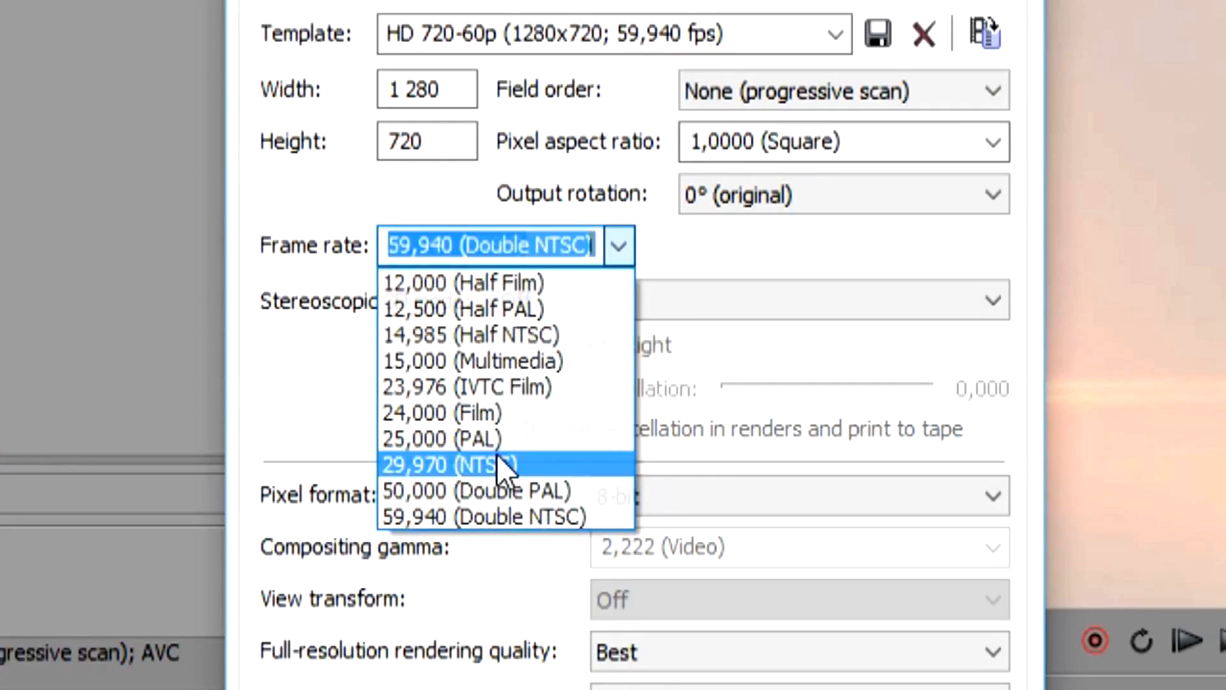
pyautogui.click(556, 309)
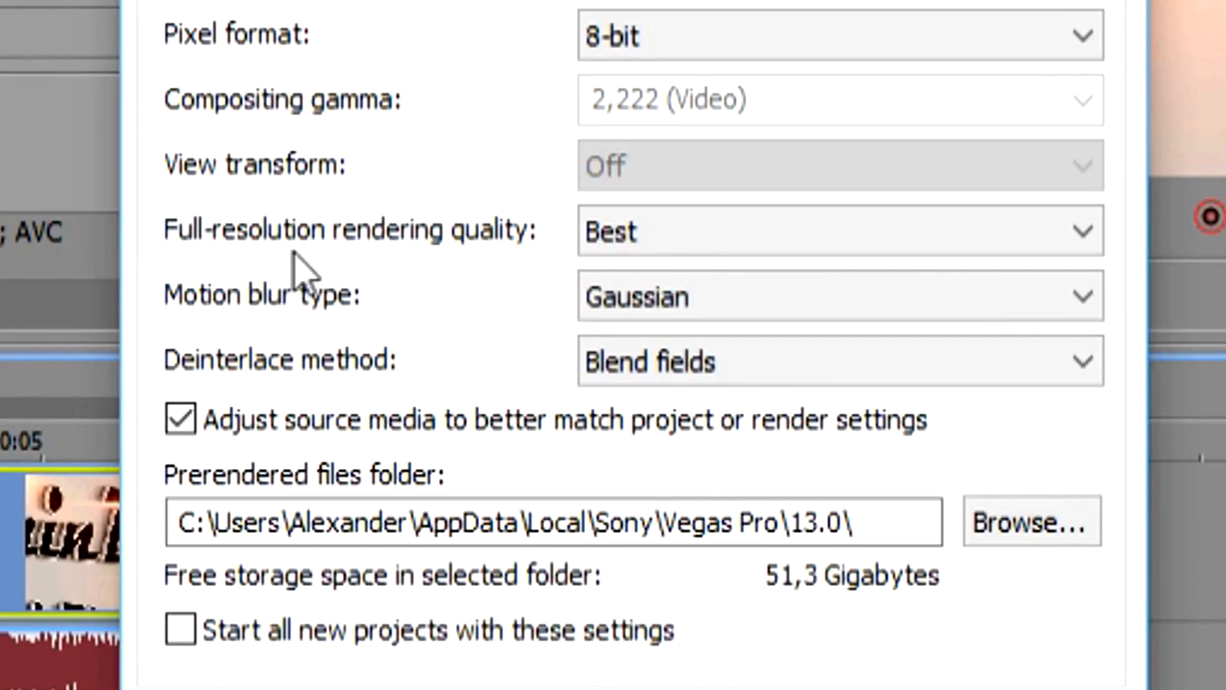
pyautogui.click(643, 246)
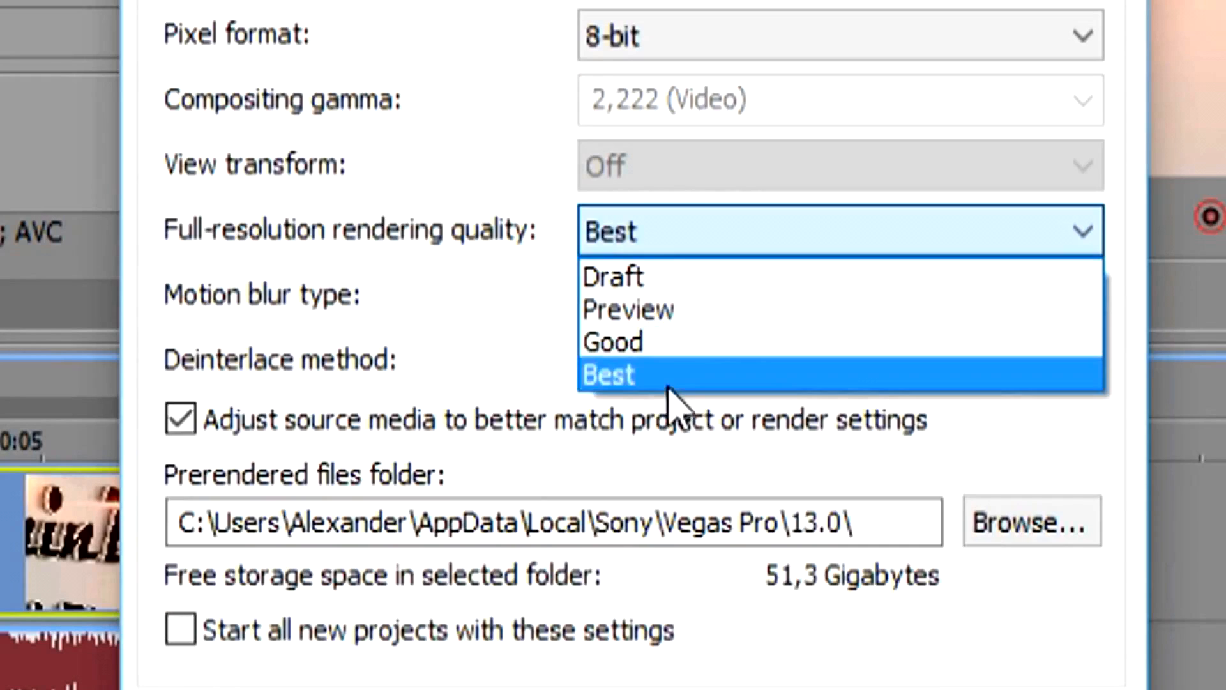
pyautogui.click(668, 380)
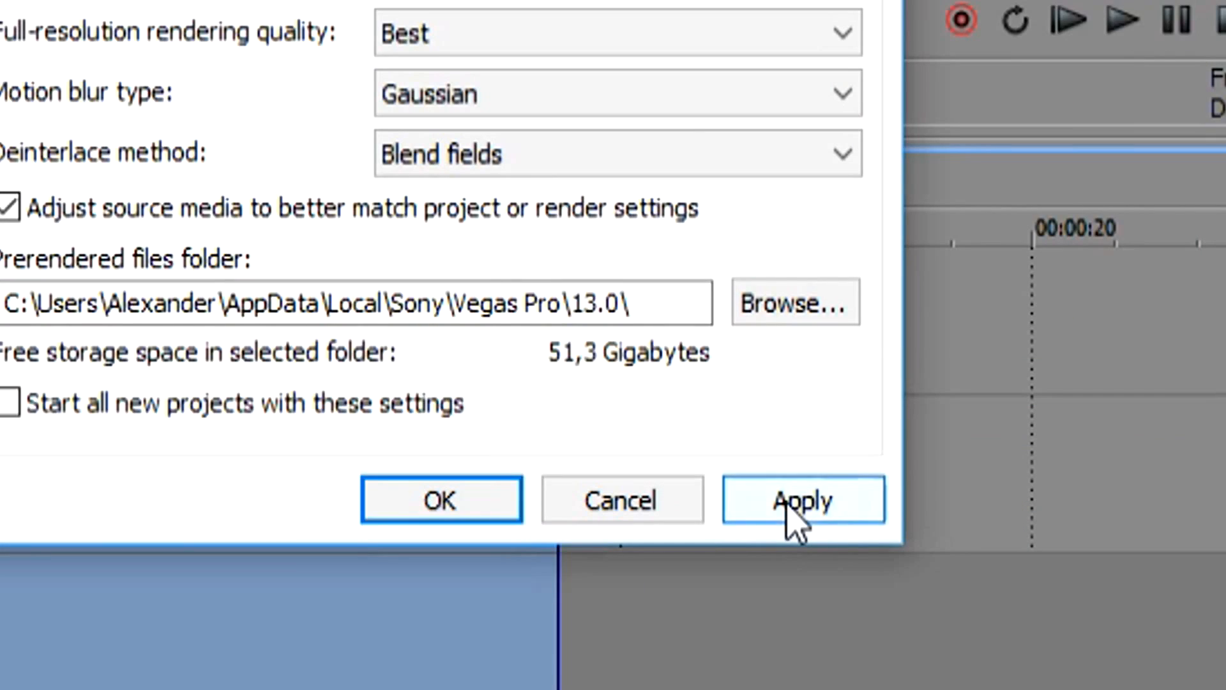
pyautogui.click(795, 501)
pyautogui.click(445, 501)
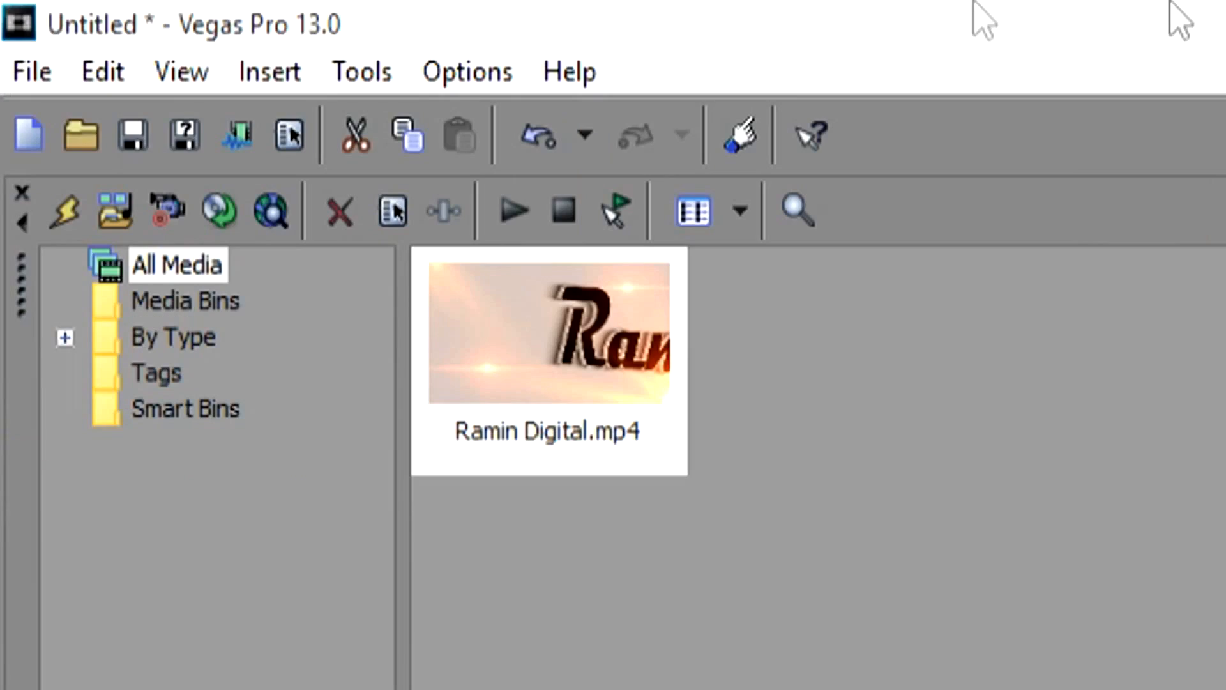
# Start a render of the project and choose the MainConcept AVC/AAC template Internet HD 720p as output format.
pyautogui.click(32, 71)
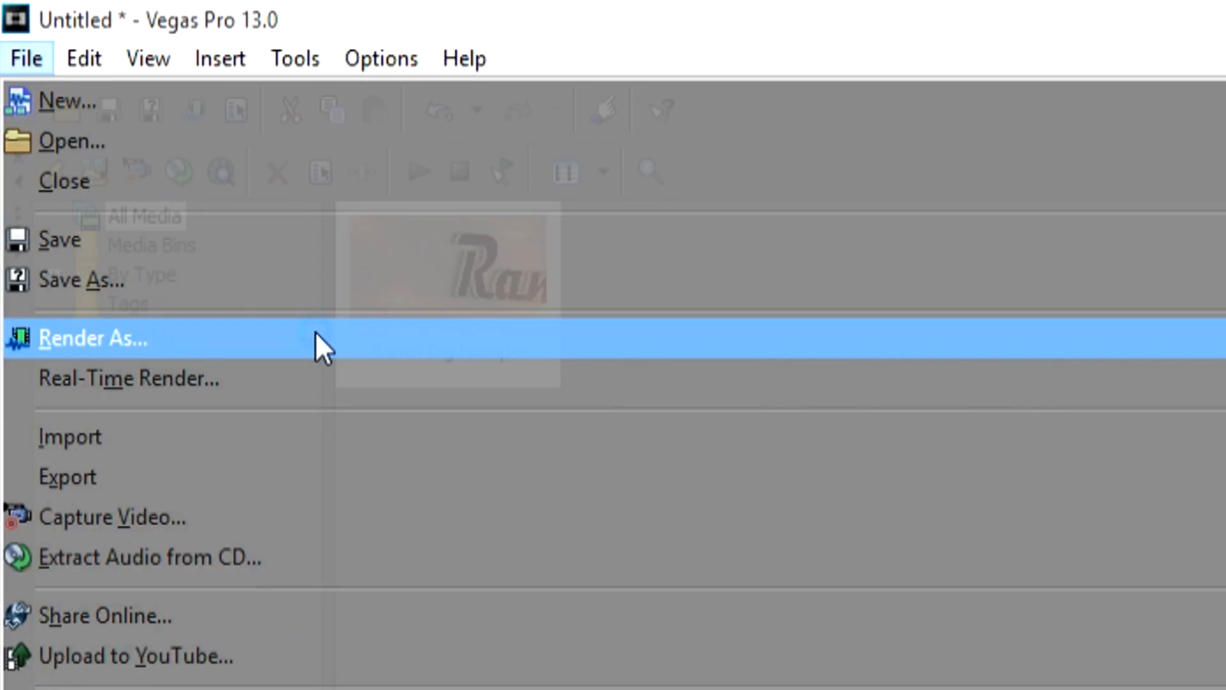
pyautogui.click(316, 333)
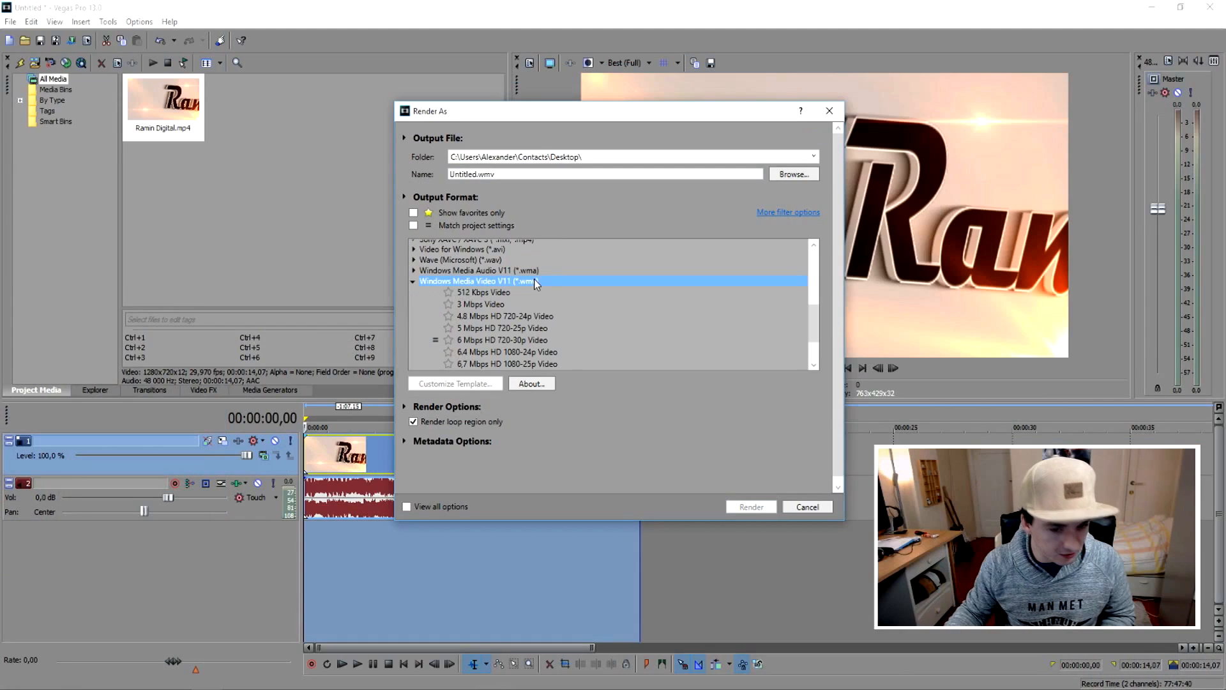
pyautogui.scroll(8, 450, 246)
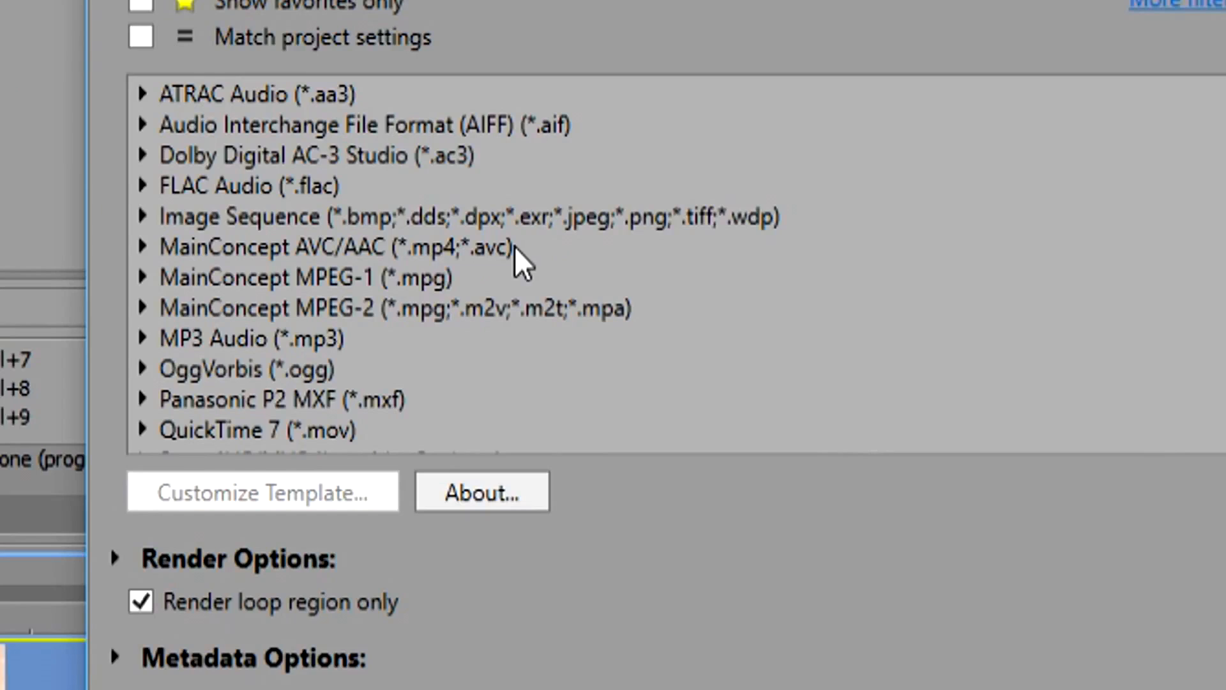
pyautogui.click(515, 247)
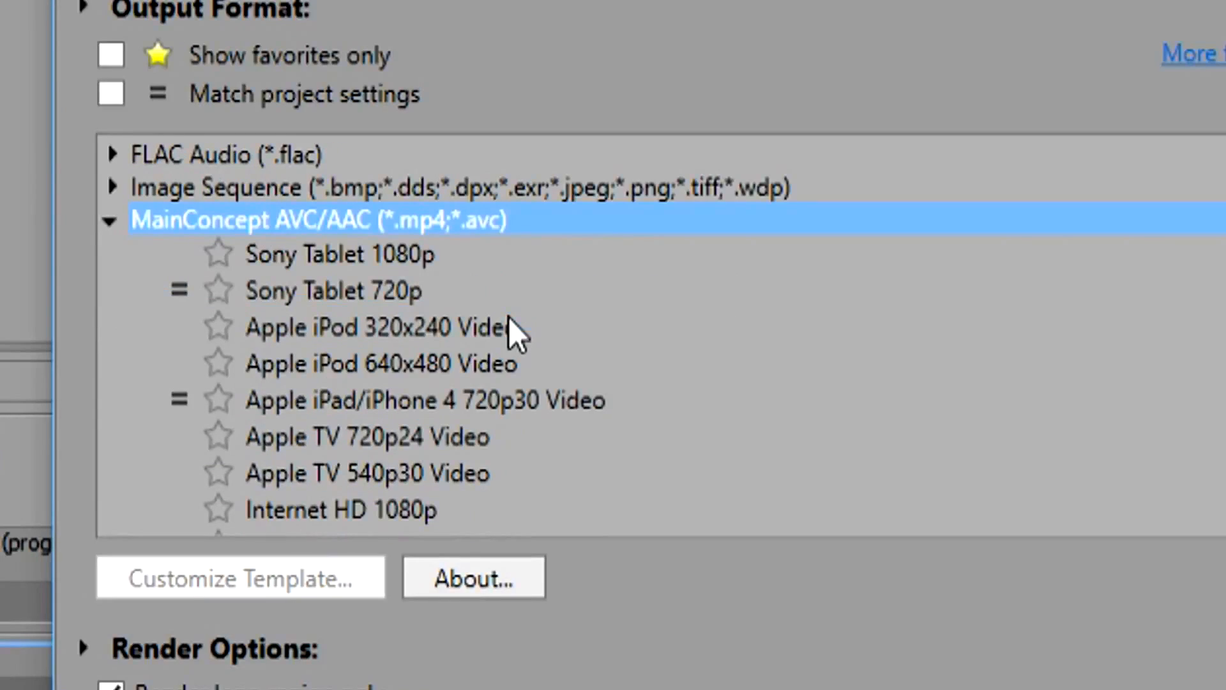
pyautogui.click(342, 393)
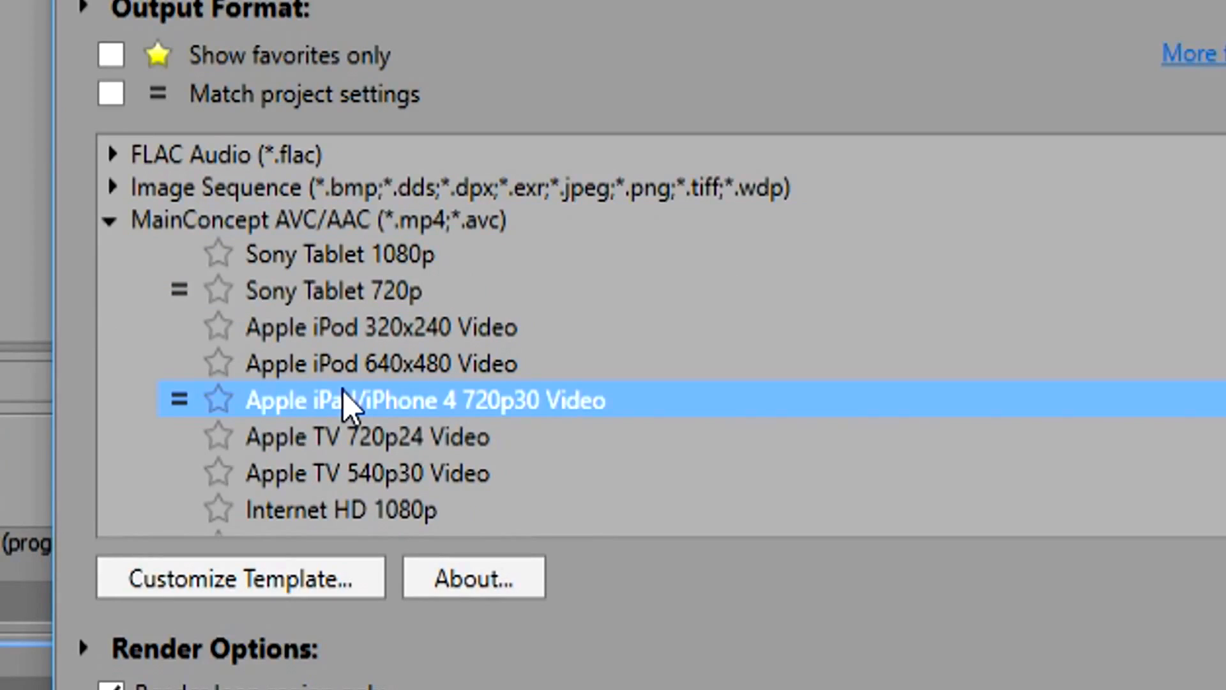
pyautogui.scroll(-2, 415, 370)
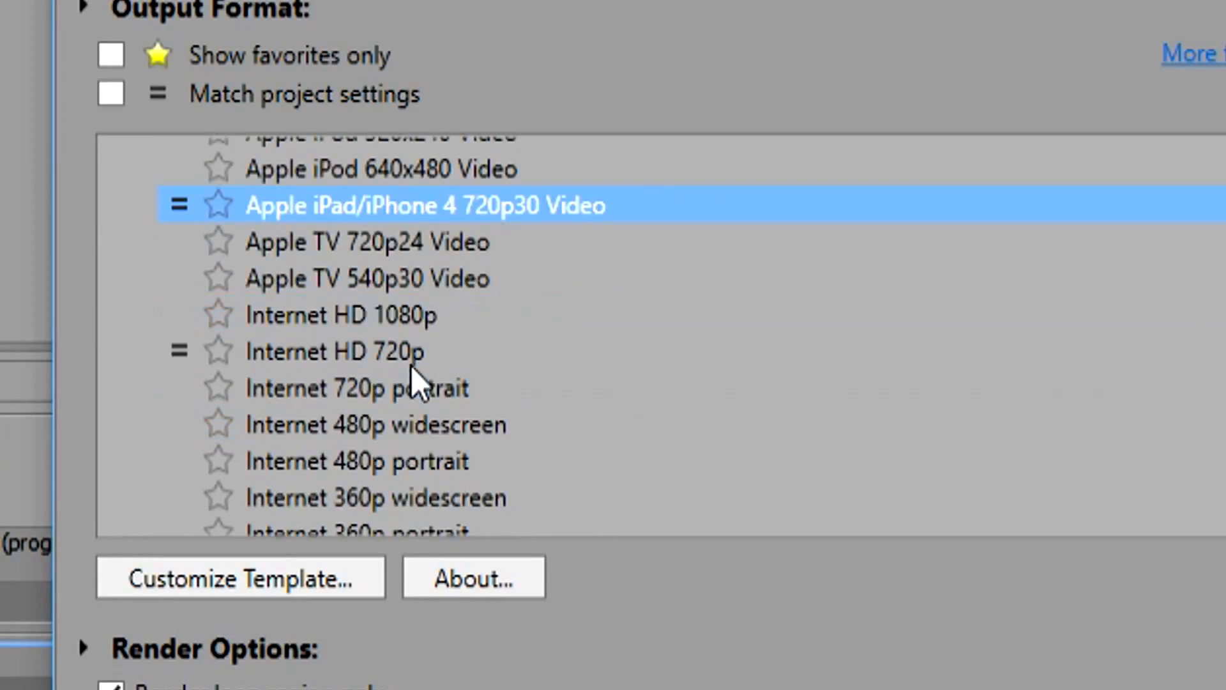
pyautogui.click(174, 353)
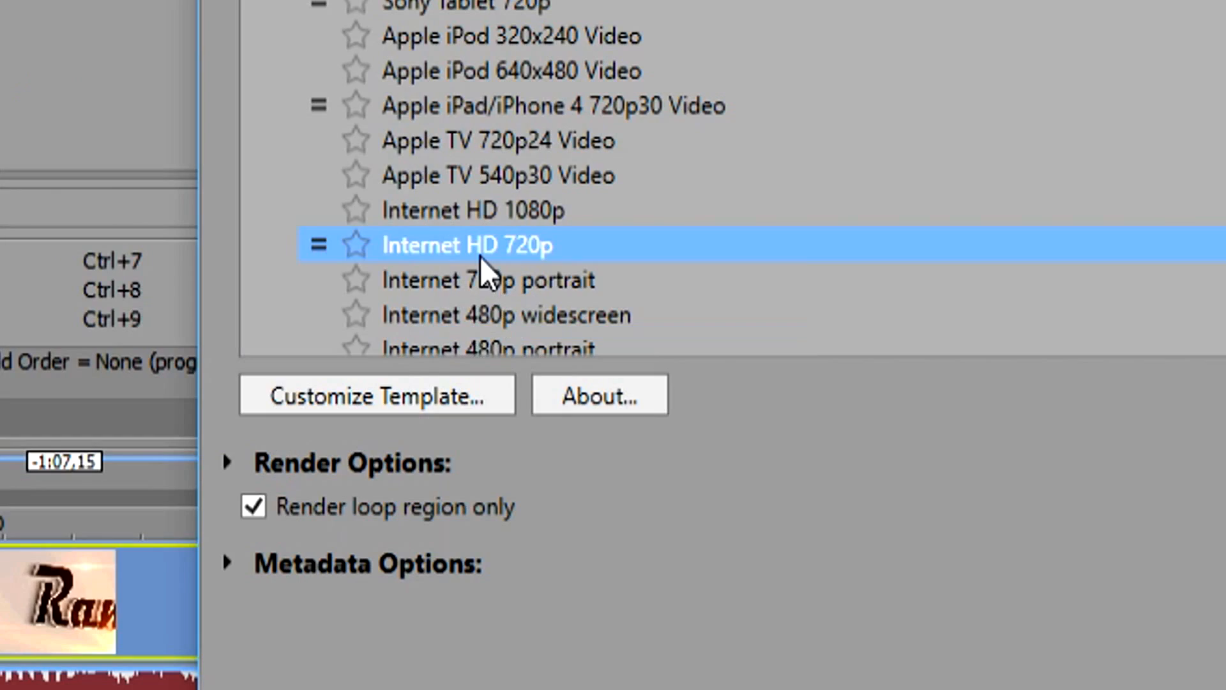
# Open the custom settings of the Internet HD 720p template and try frame rates of 50 and 60.
pyautogui.click(431, 411)
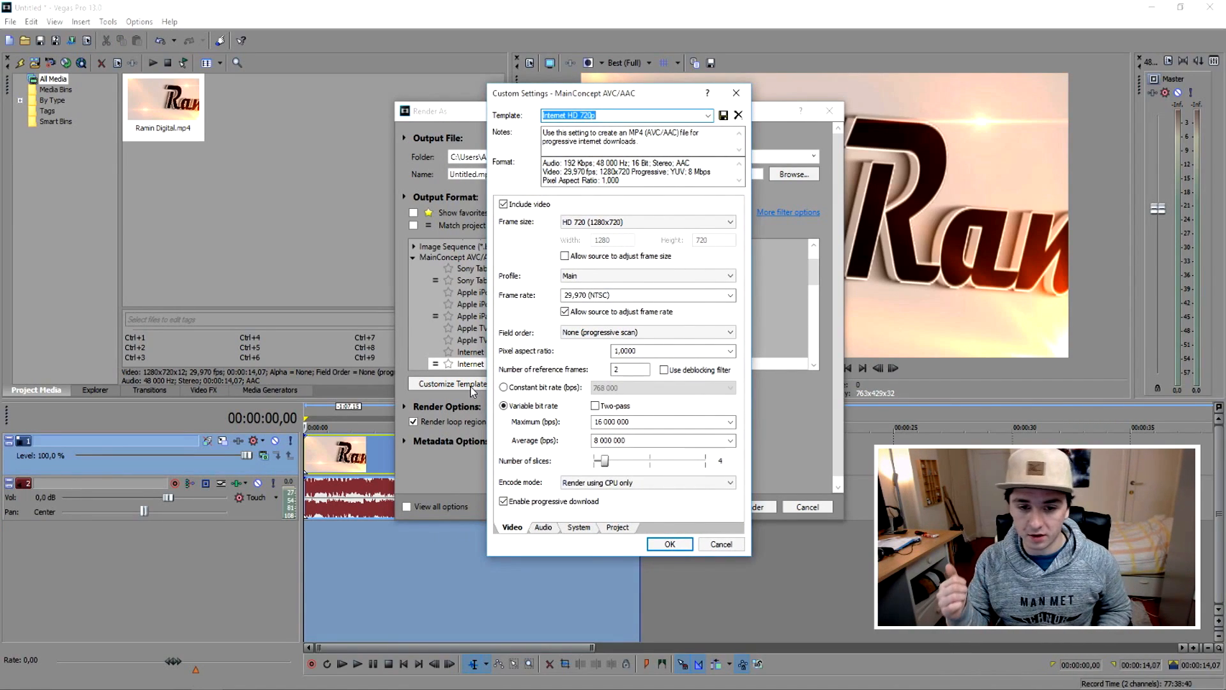
pyautogui.press('BackSpace')
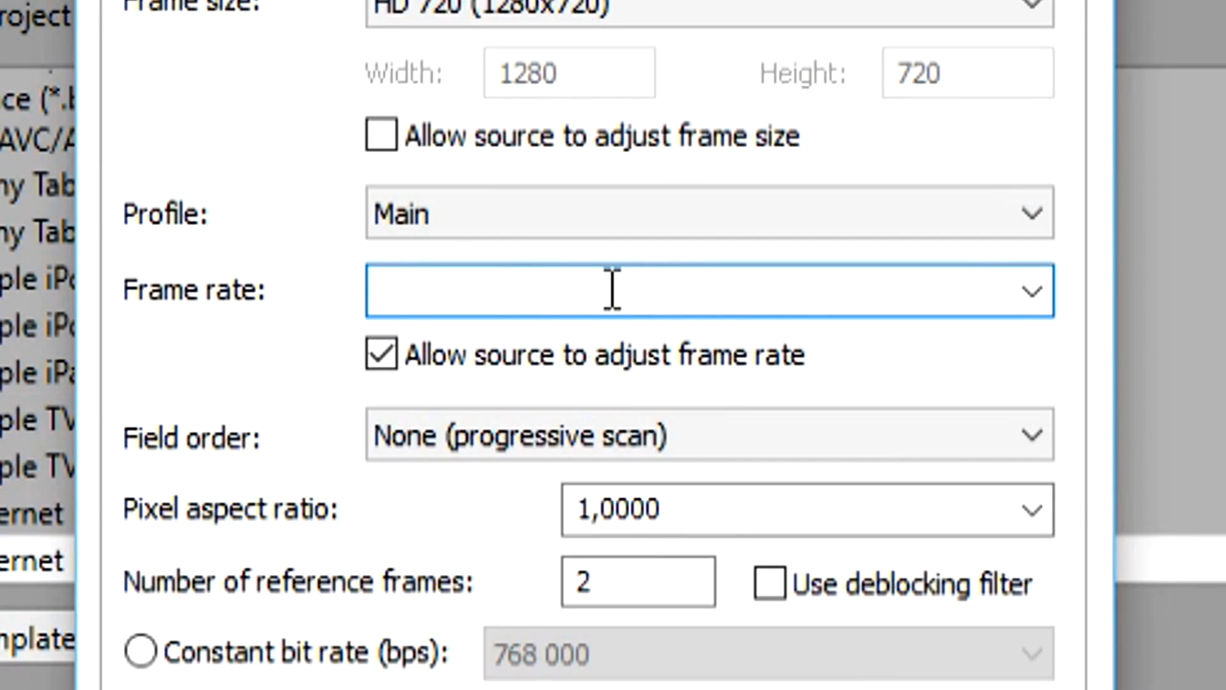
pyautogui.write('50')
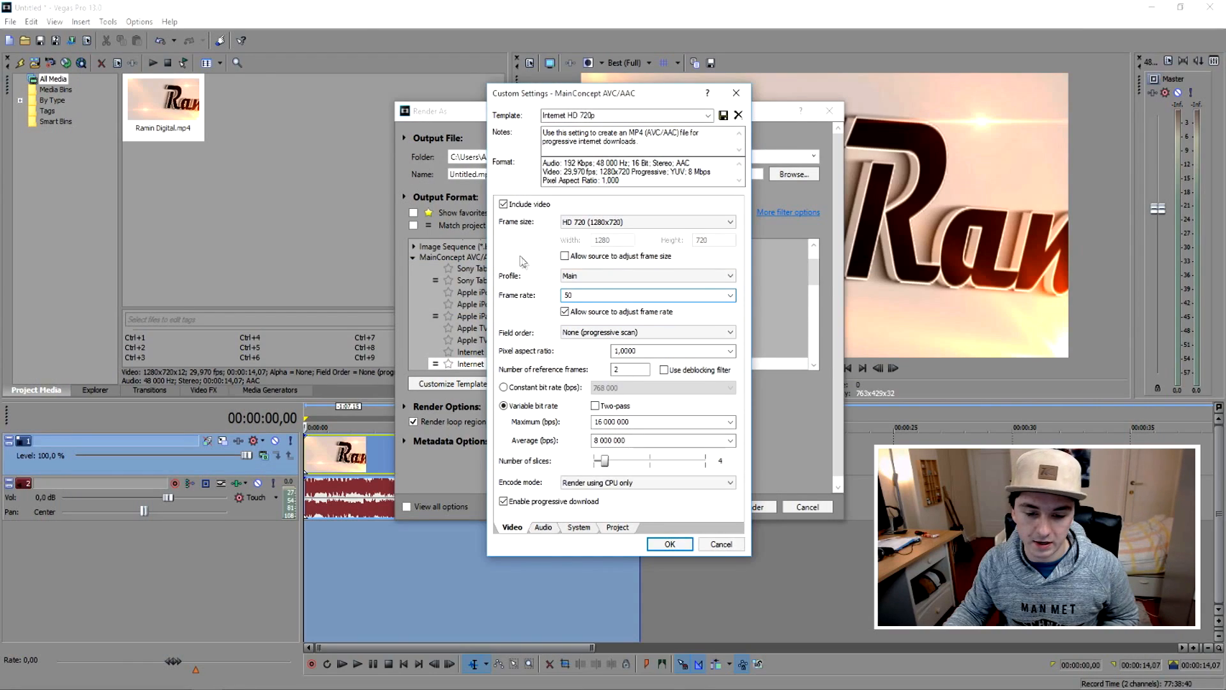
pyautogui.click(521, 256)
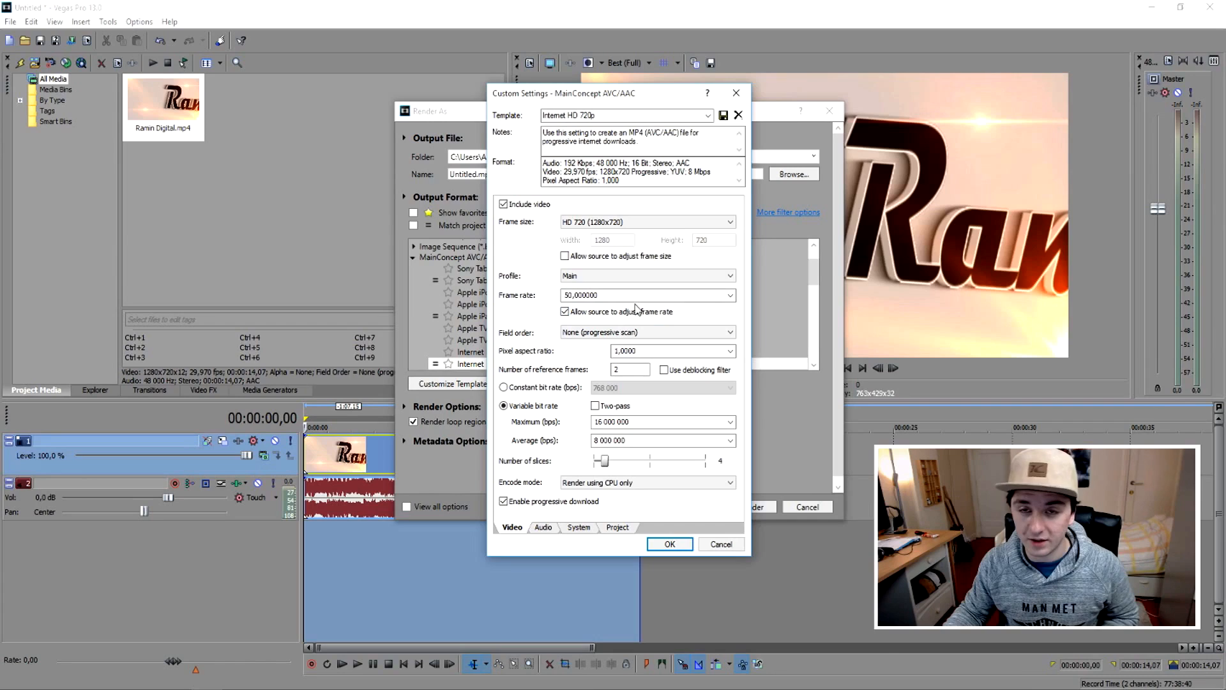
pyautogui.moveTo(632, 295); pyautogui.dragTo(533, 298)
pyautogui.write('60')
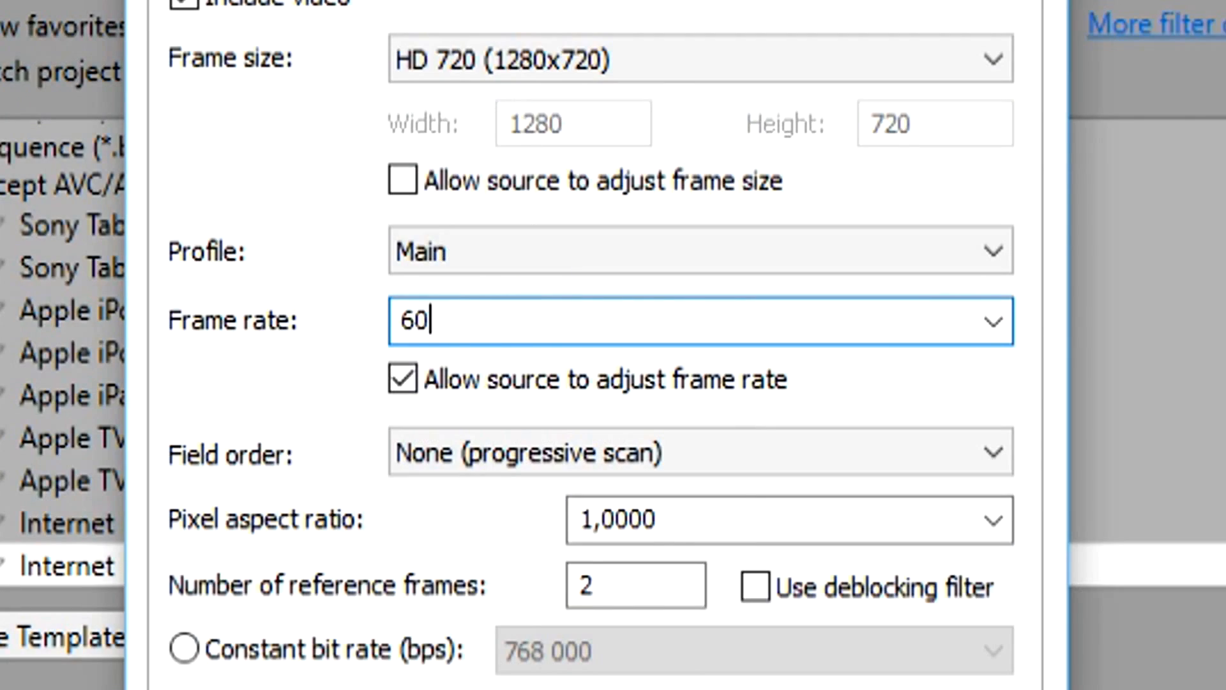
pyautogui.press('Tab')
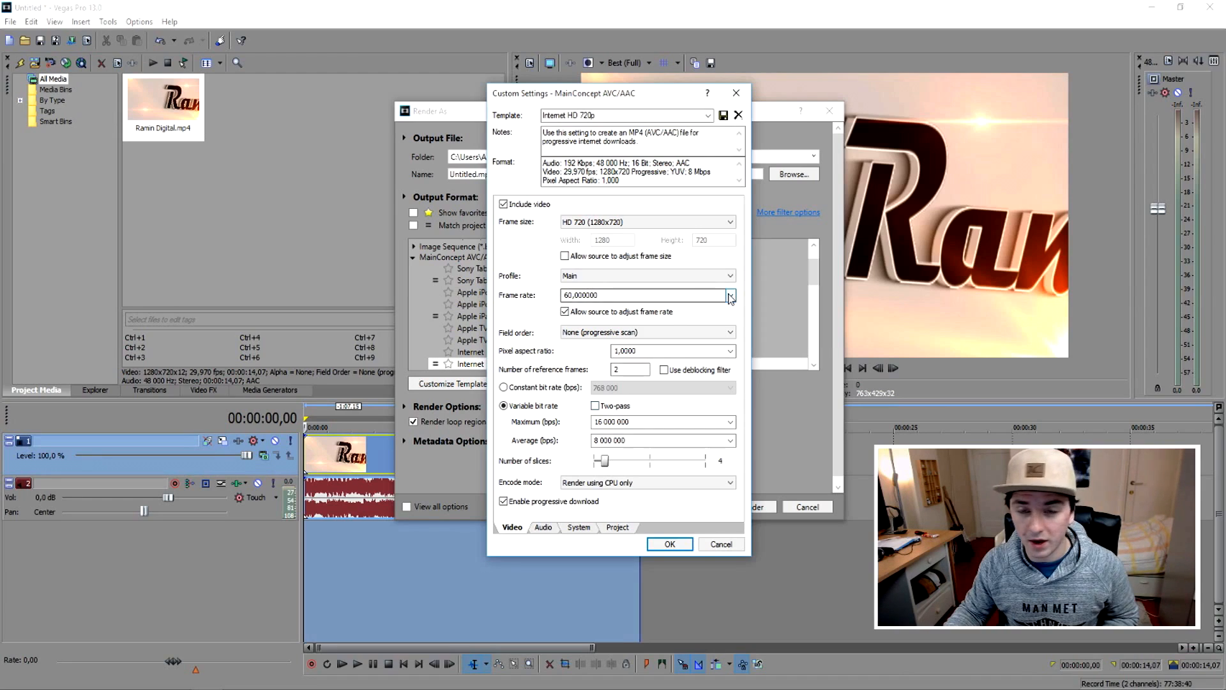
# Set the template's frame rate to 29,970 (NTSC), accept the custom settings and start the render.
pyautogui.click(730, 295)
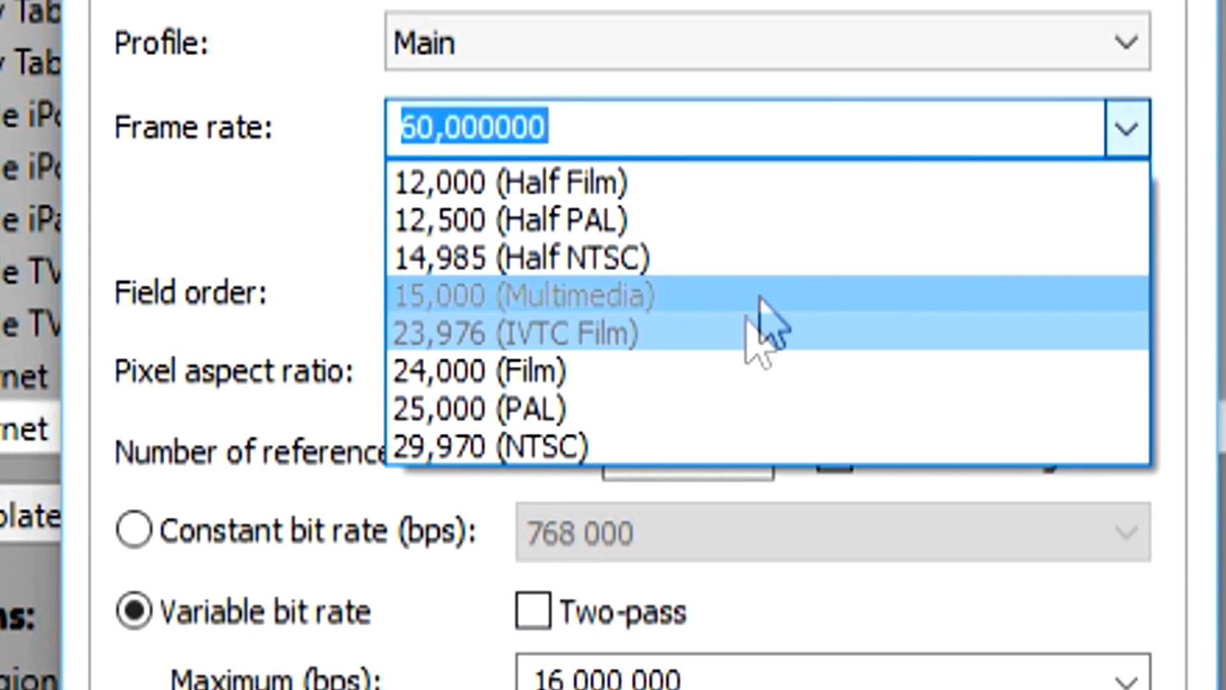
pyautogui.click(668, 447)
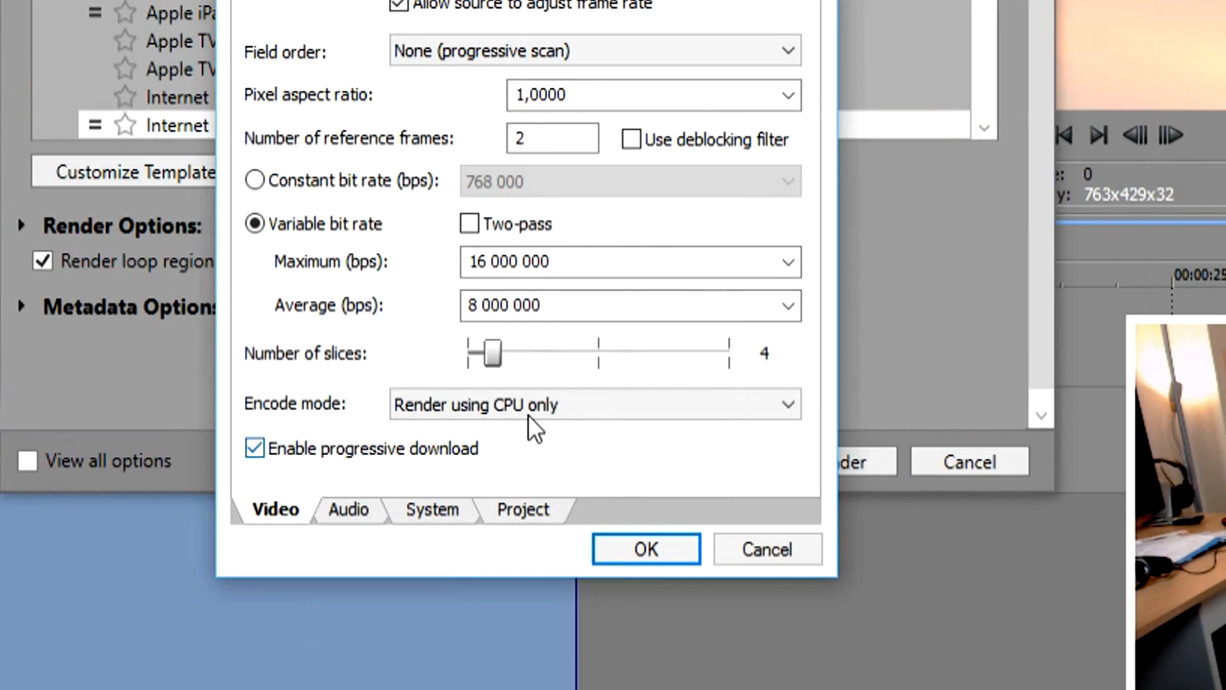
pyautogui.click(528, 412)
pyautogui.click(528, 412)
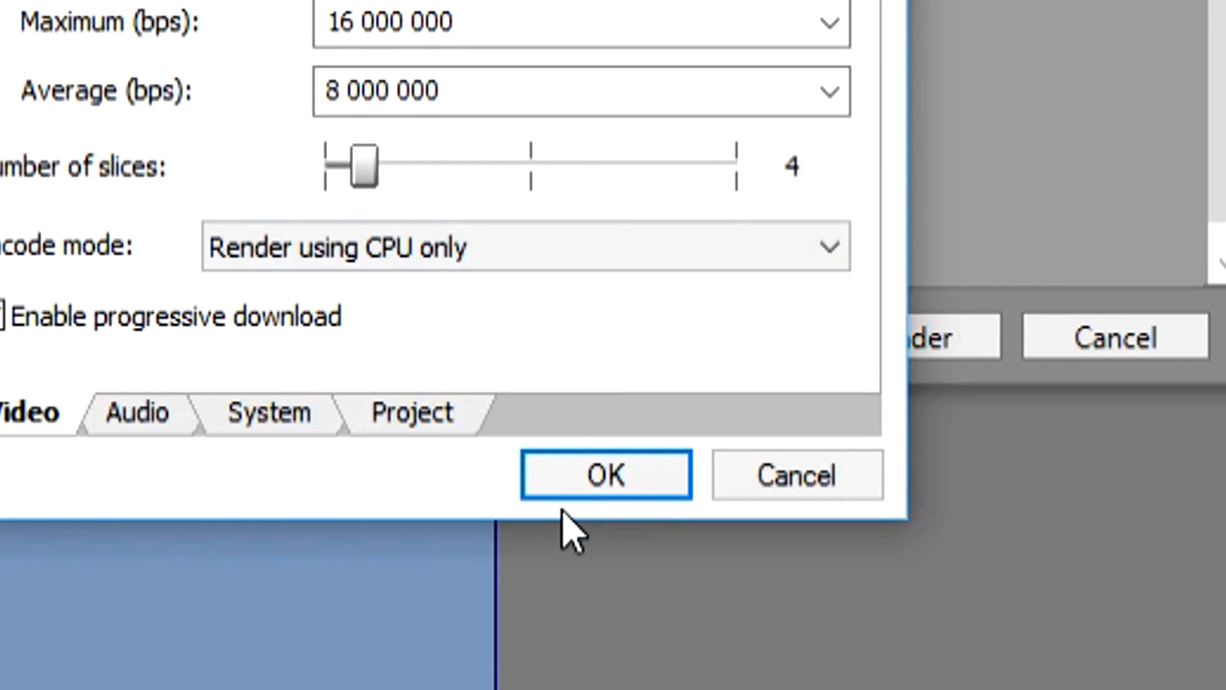
pyautogui.click(574, 492)
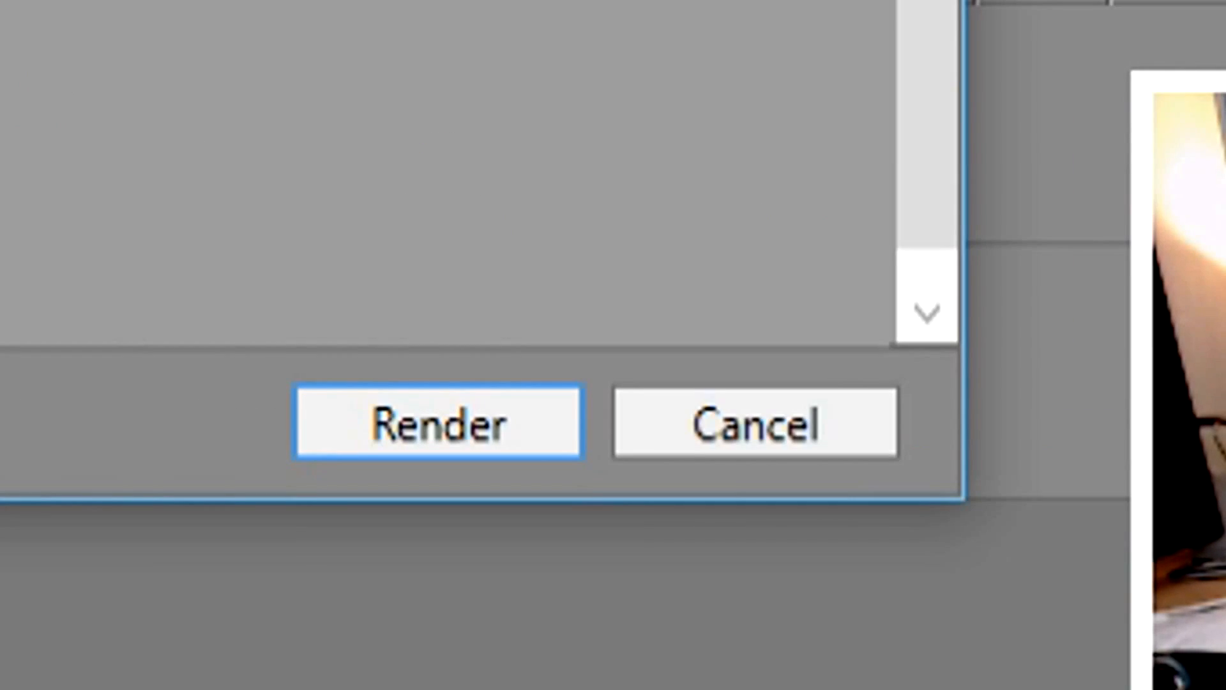
pyautogui.click(347, 415)
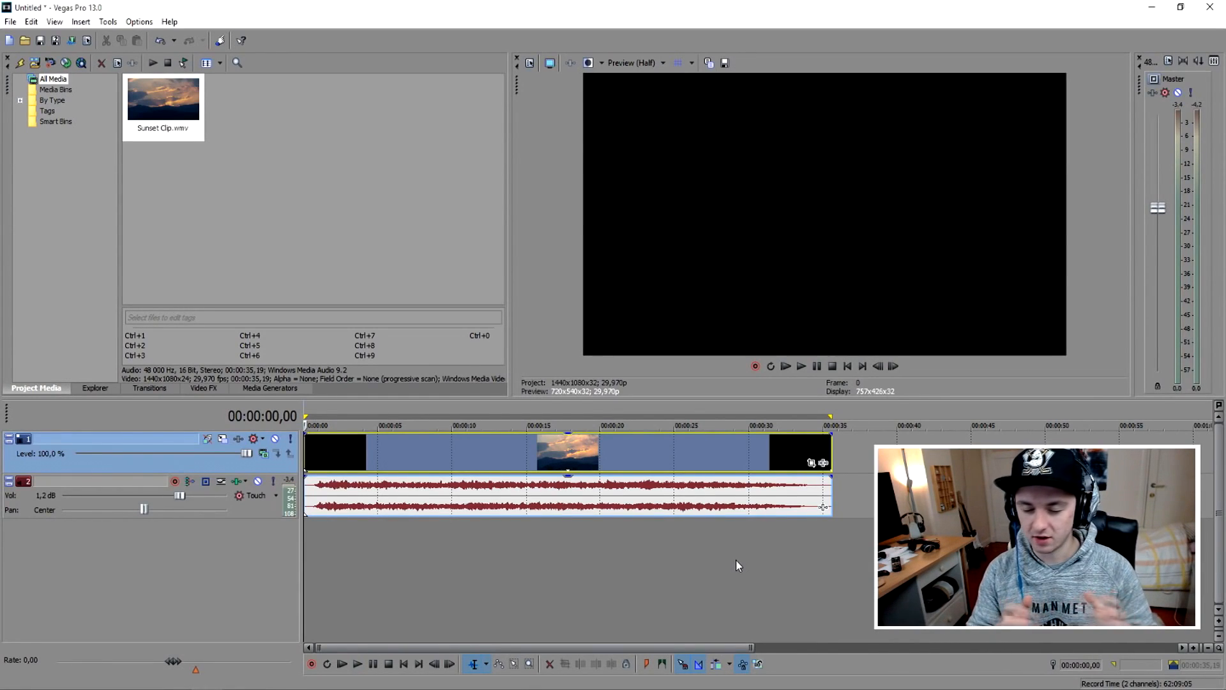
# Place the timeline cursor at 00:00:03,00 in the sunset clip.
pyautogui.click(354, 438)
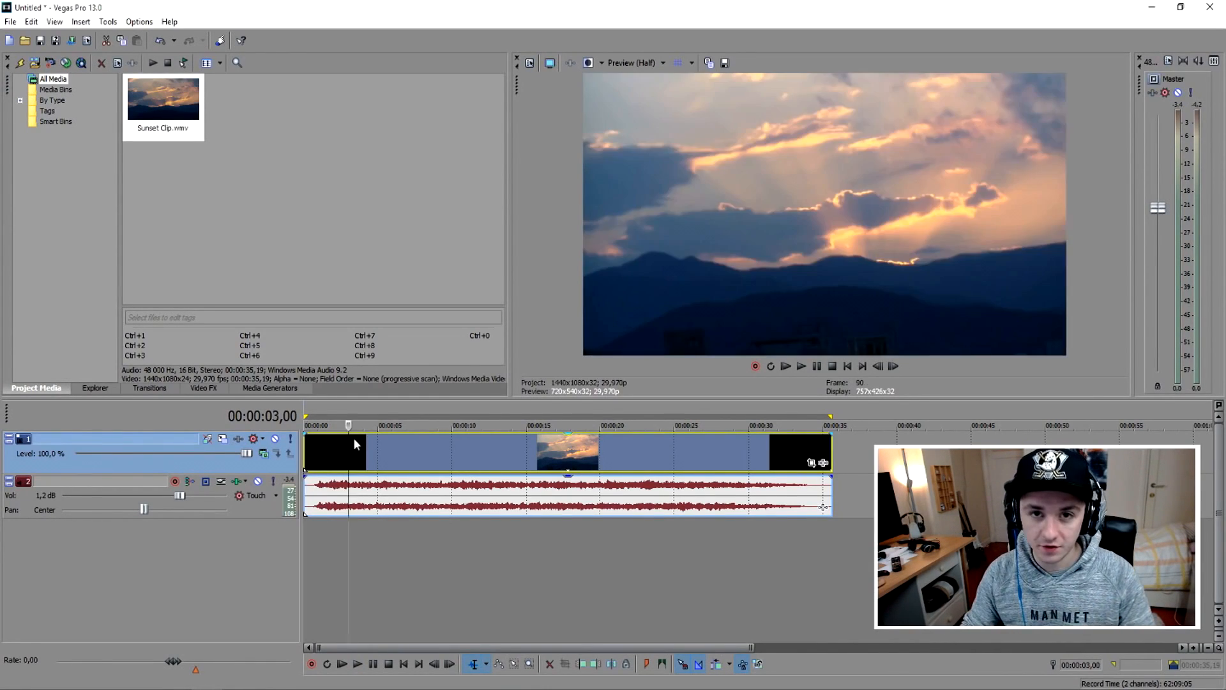
pyautogui.scroll(2, 401, 447)
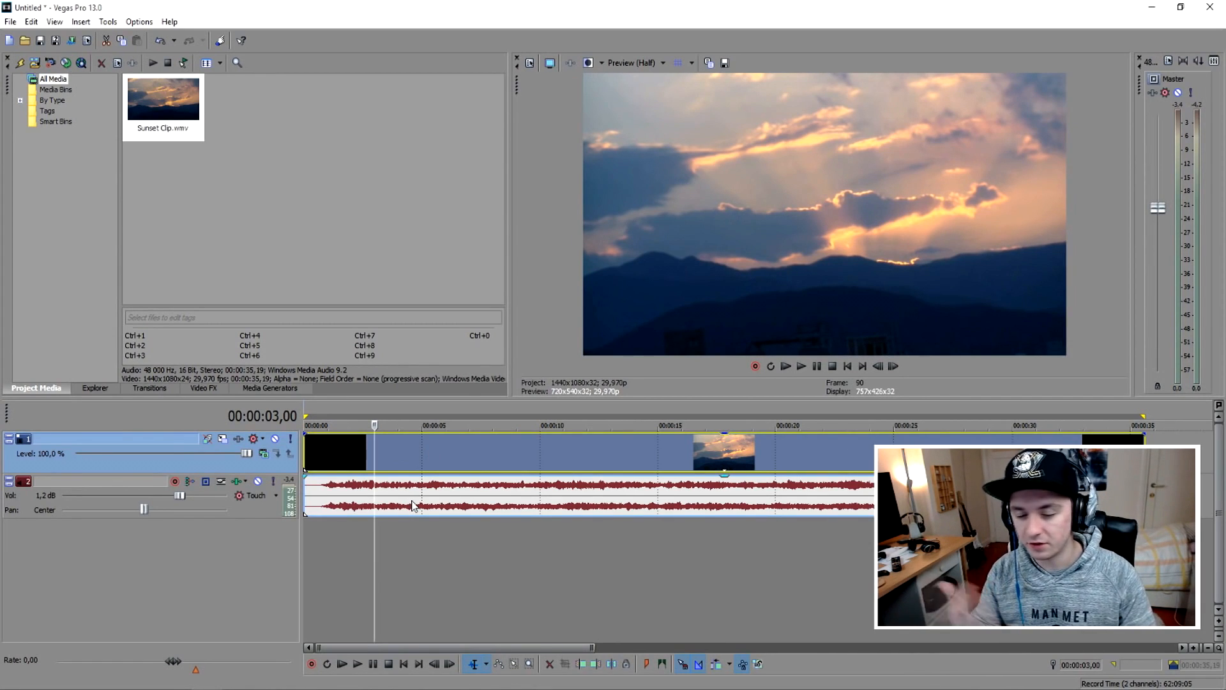
# Split the sunset clip's video and audio at 00:00:06,06 and at 00:00:14,05.
pyautogui.click(450, 447)
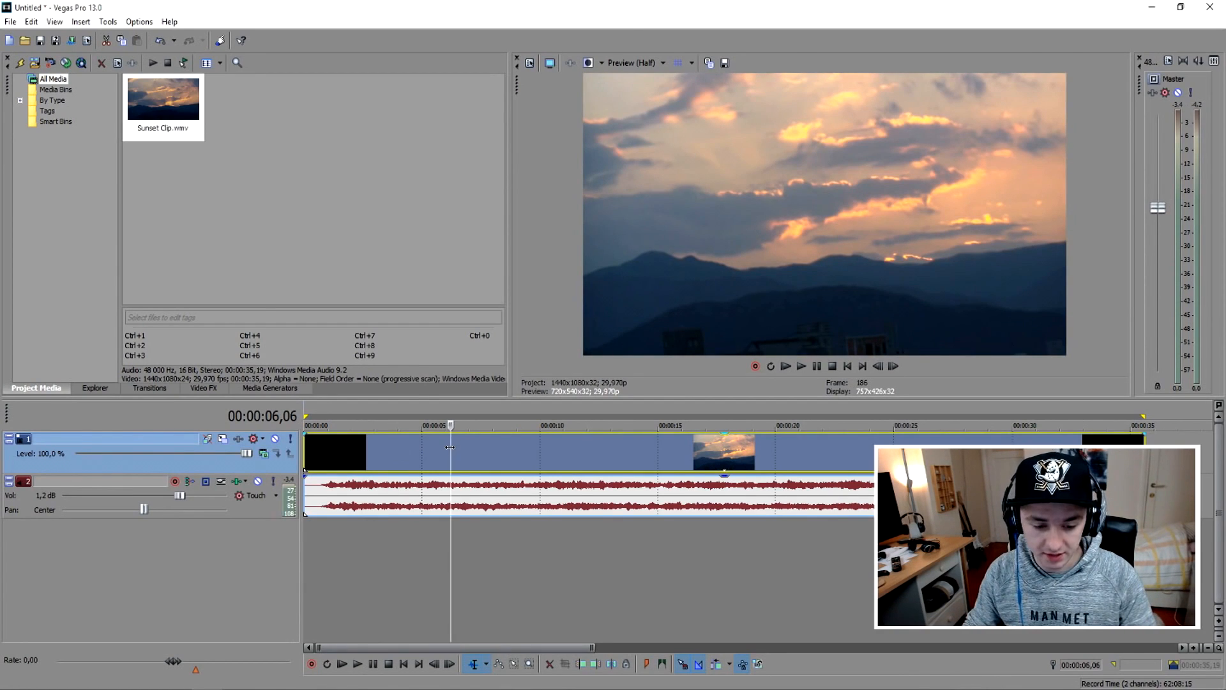
pyautogui.press('s')
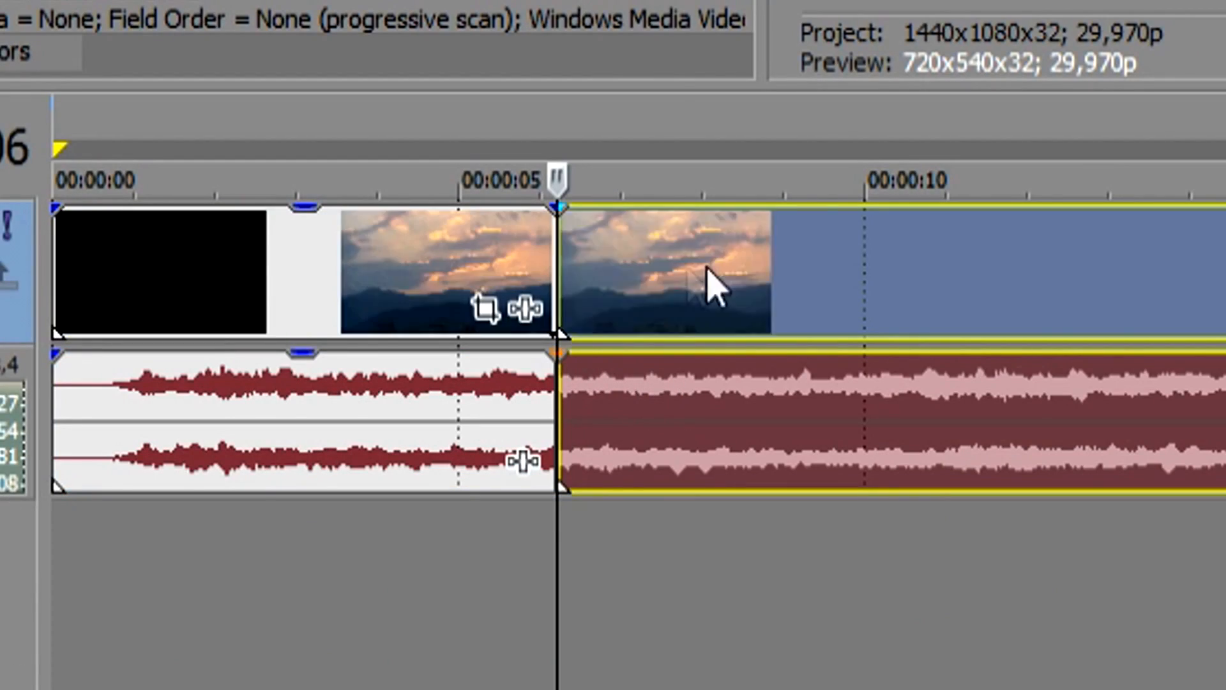
pyautogui.moveTo(714, 287)
pyautogui.mouseDown()
pyautogui.moveTo(788, 287)
pyautogui.moveTo(789, 273)
pyautogui.moveTo(695, 274)
pyautogui.mouseUp()
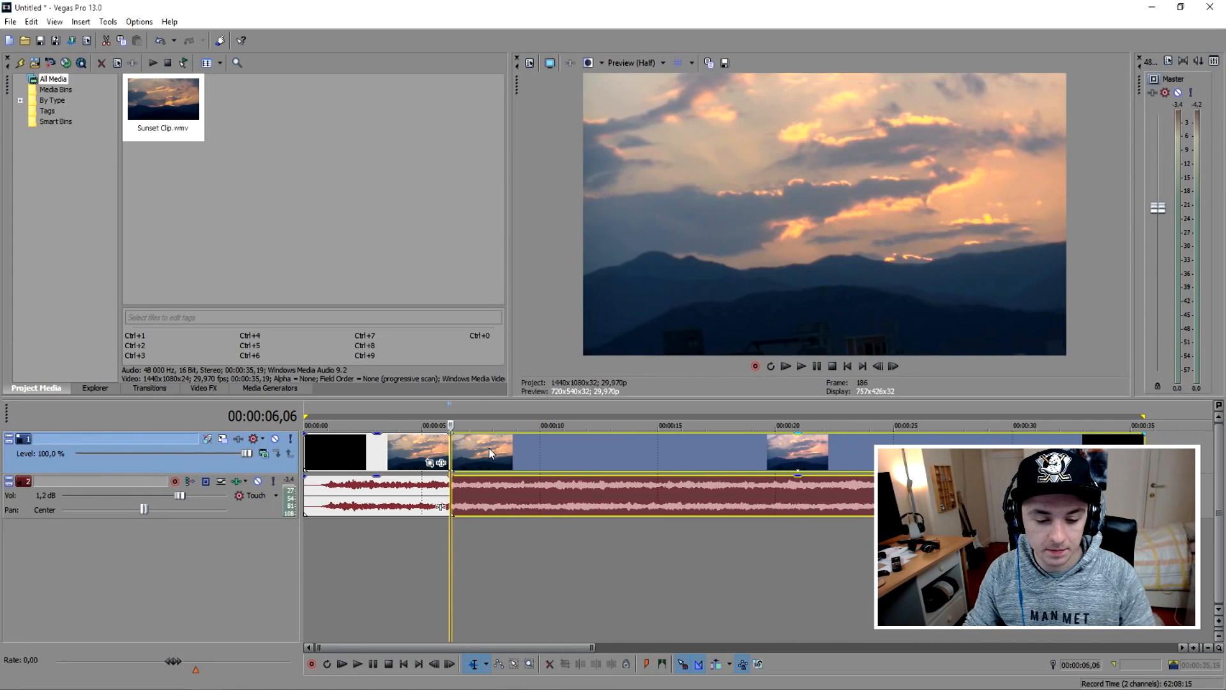
pyautogui.moveTo(490, 453); pyautogui.dragTo(487, 457)
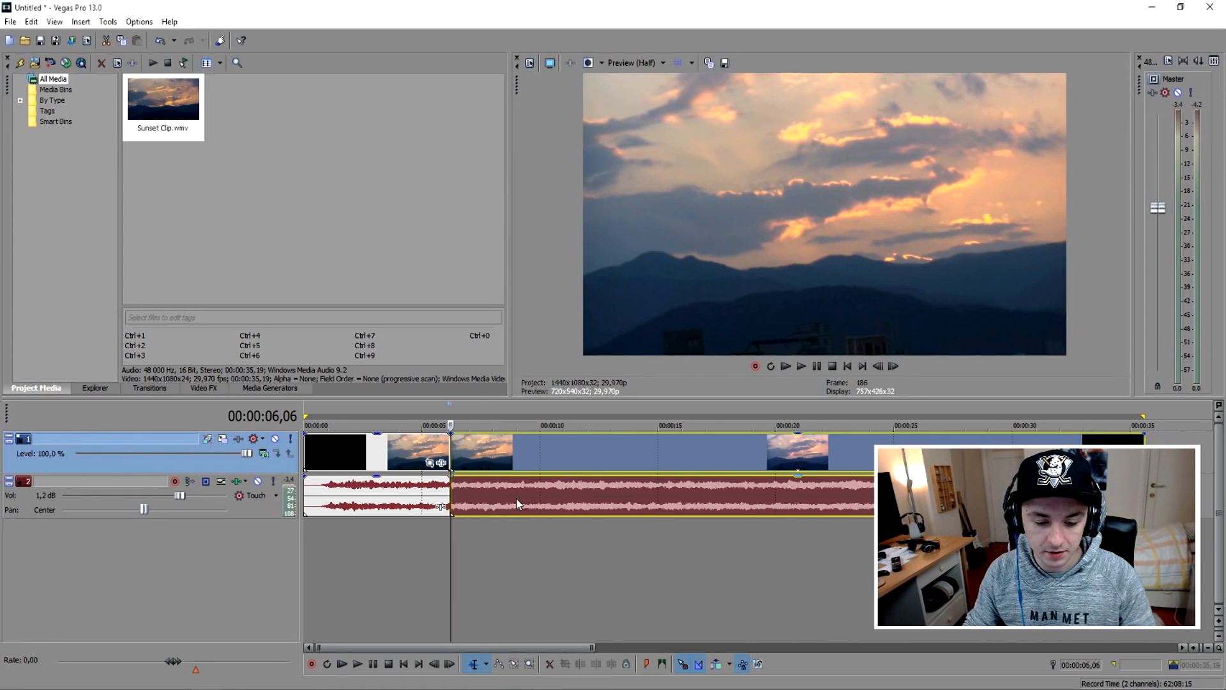
pyautogui.scroll(2, 519, 501)
pyautogui.scroll(-2, 519, 501)
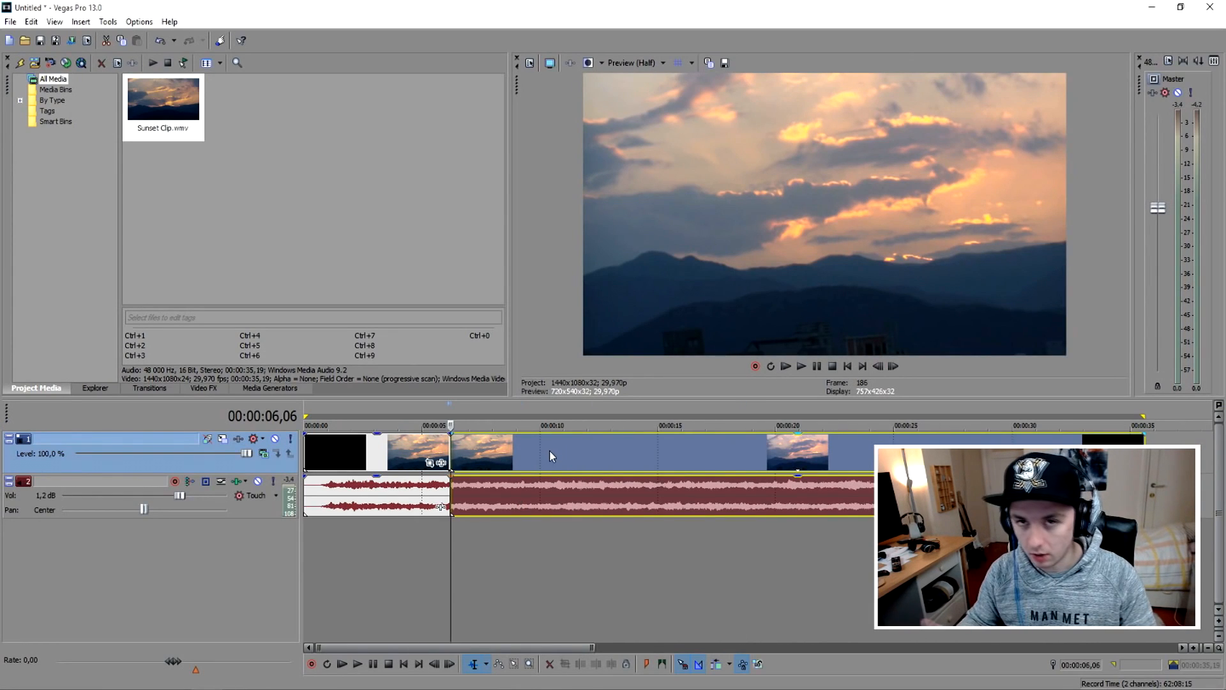
pyautogui.click(640, 456)
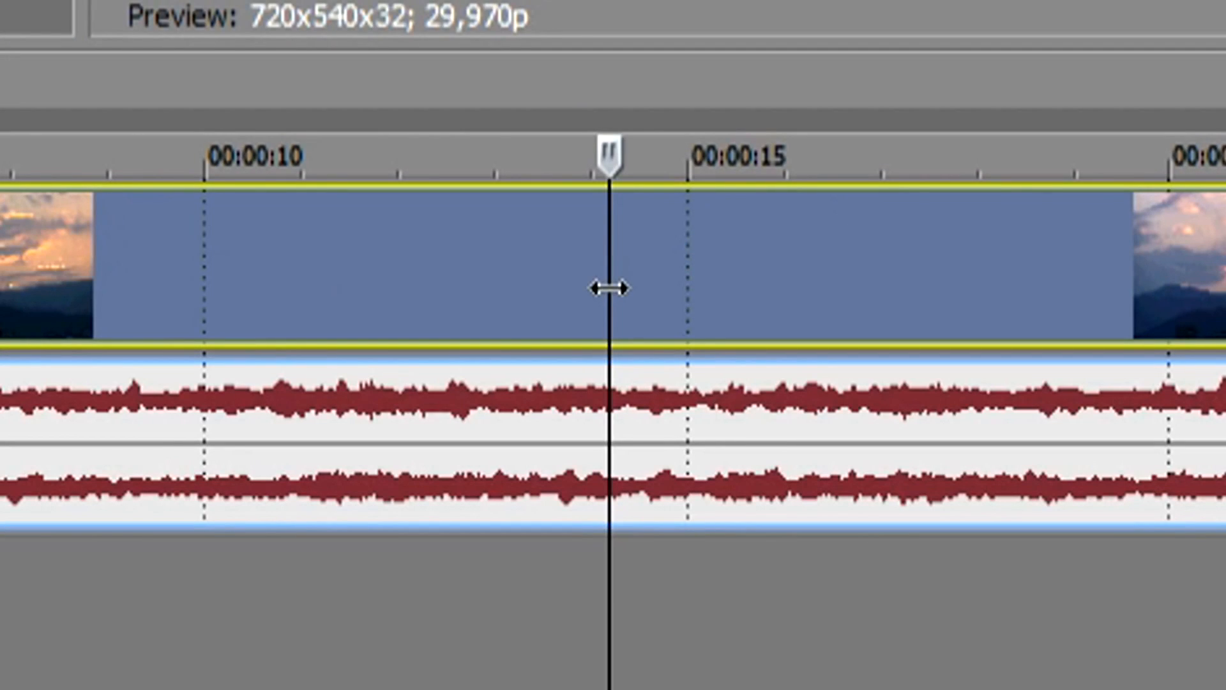
pyautogui.press('s')
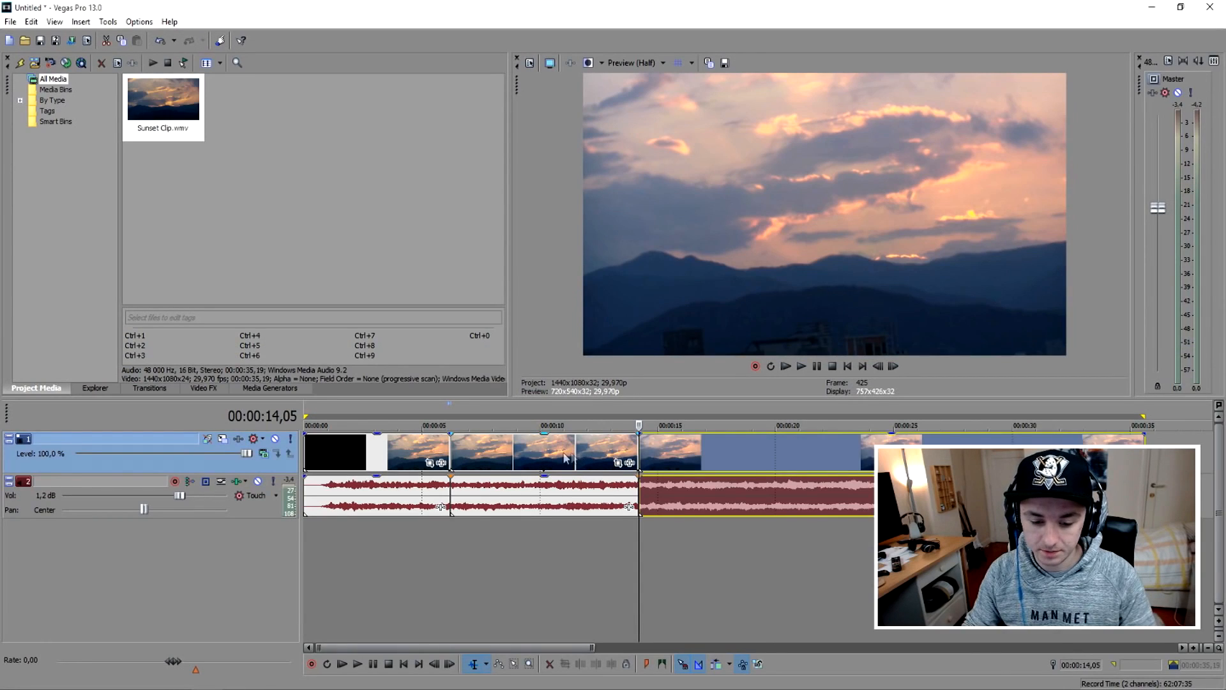
# Select the middle segment of the sunset clip, place the cursor at 00:00:09,00 and open its Event Pan/Crop settings.
pyautogui.click(565, 457)
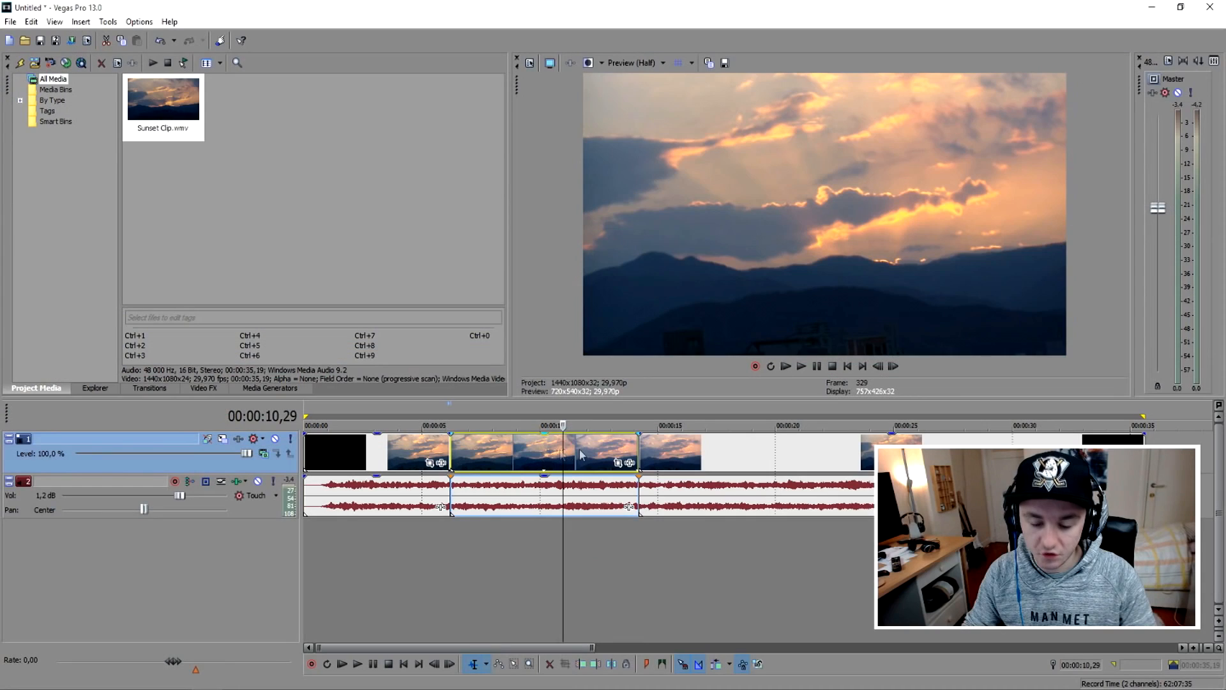
pyautogui.click(464, 287)
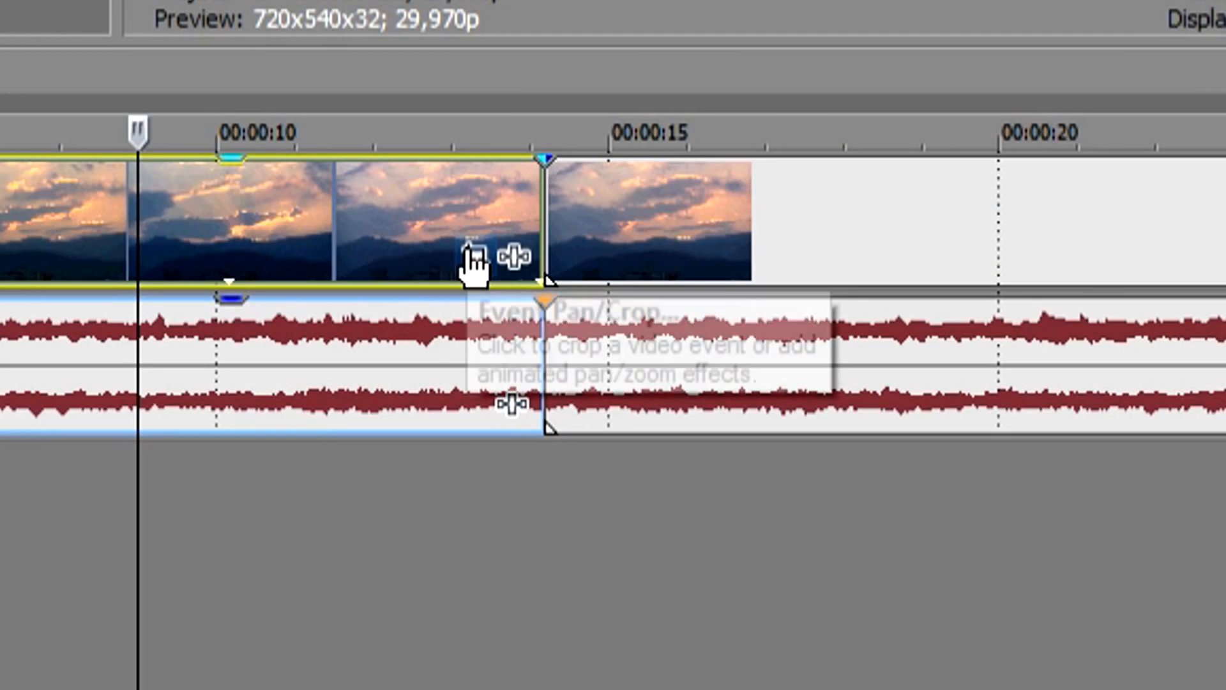
pyautogui.click(472, 256)
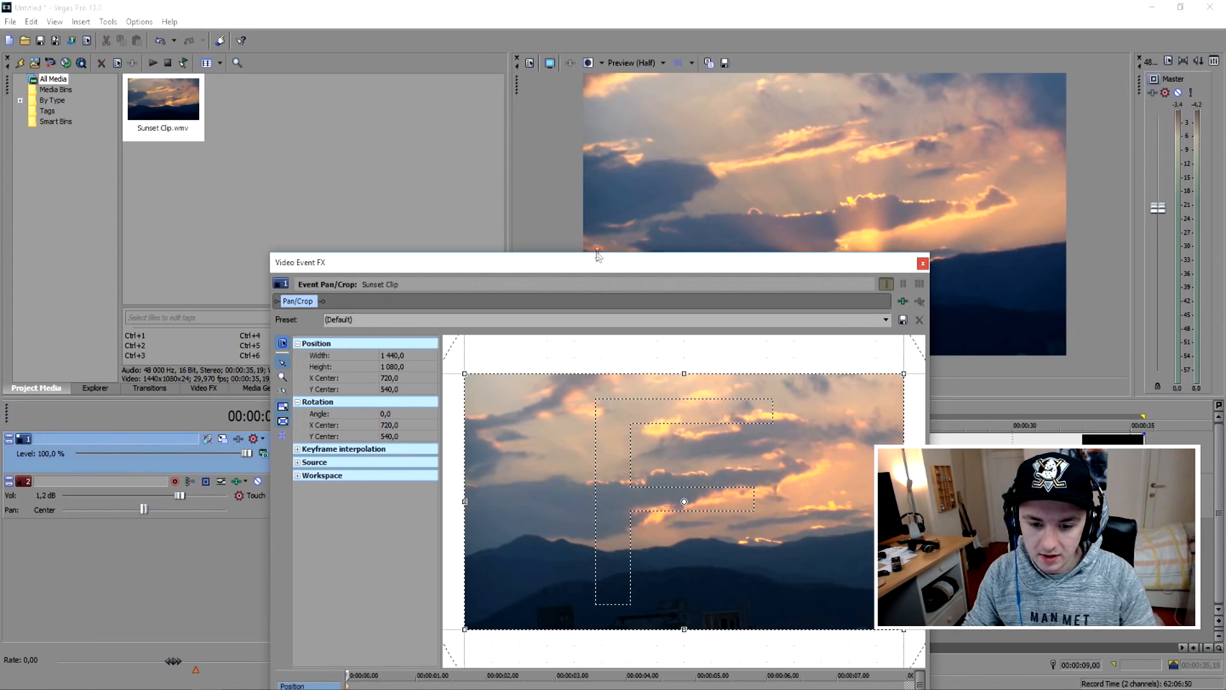
pyautogui.moveTo(598, 255); pyautogui.dragTo(477, 224)
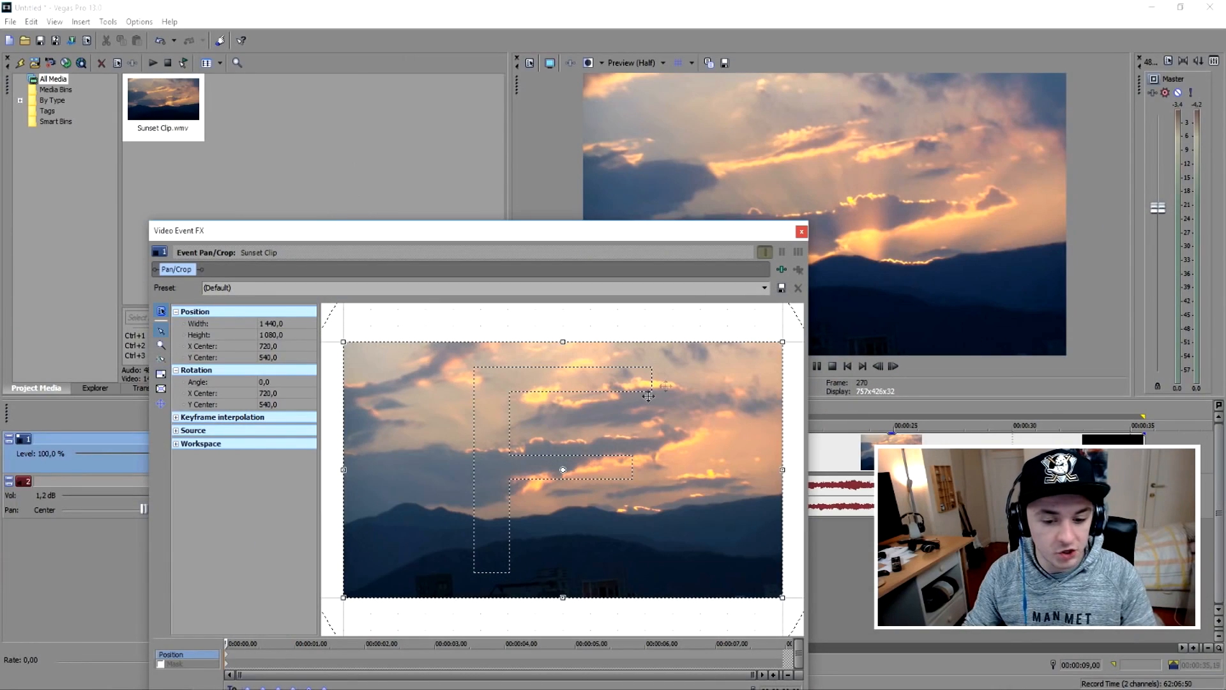
# Try a non-proportional crop of about 1276,6 by 767,1, then restore the pan/crop frame to its default.
pyautogui.moveTo(783, 343); pyautogui.dragTo(733, 417)
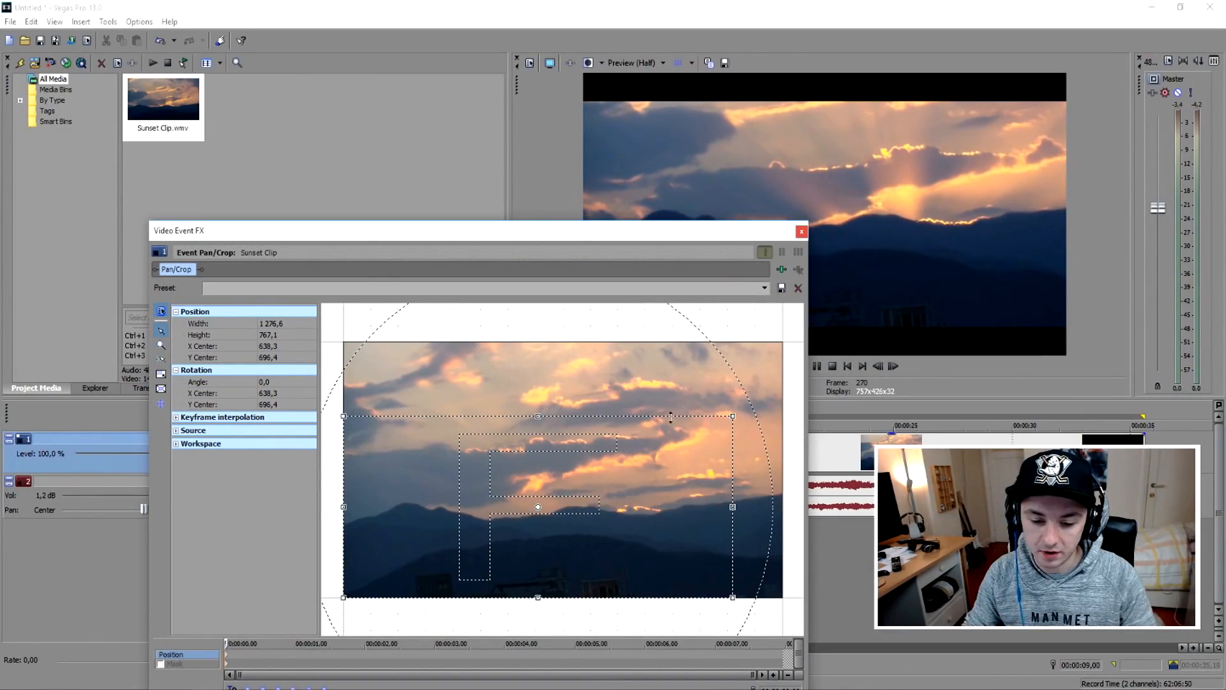
pyautogui.rightClick(670, 416)
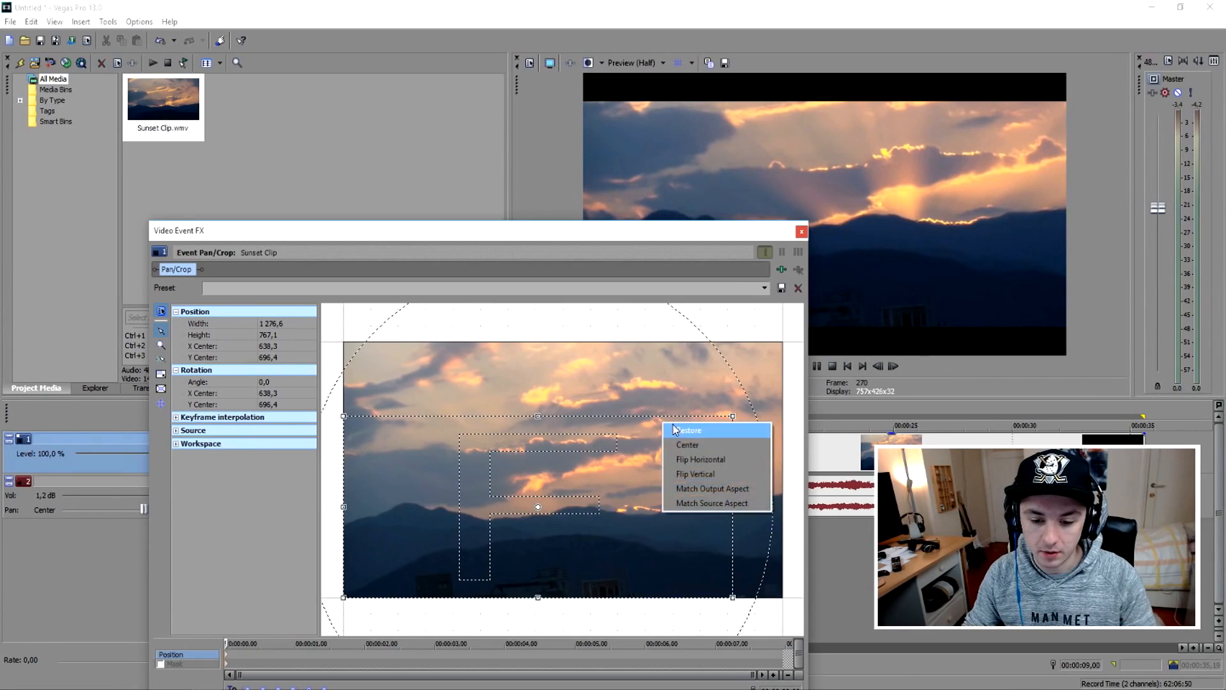
pyautogui.click(680, 429)
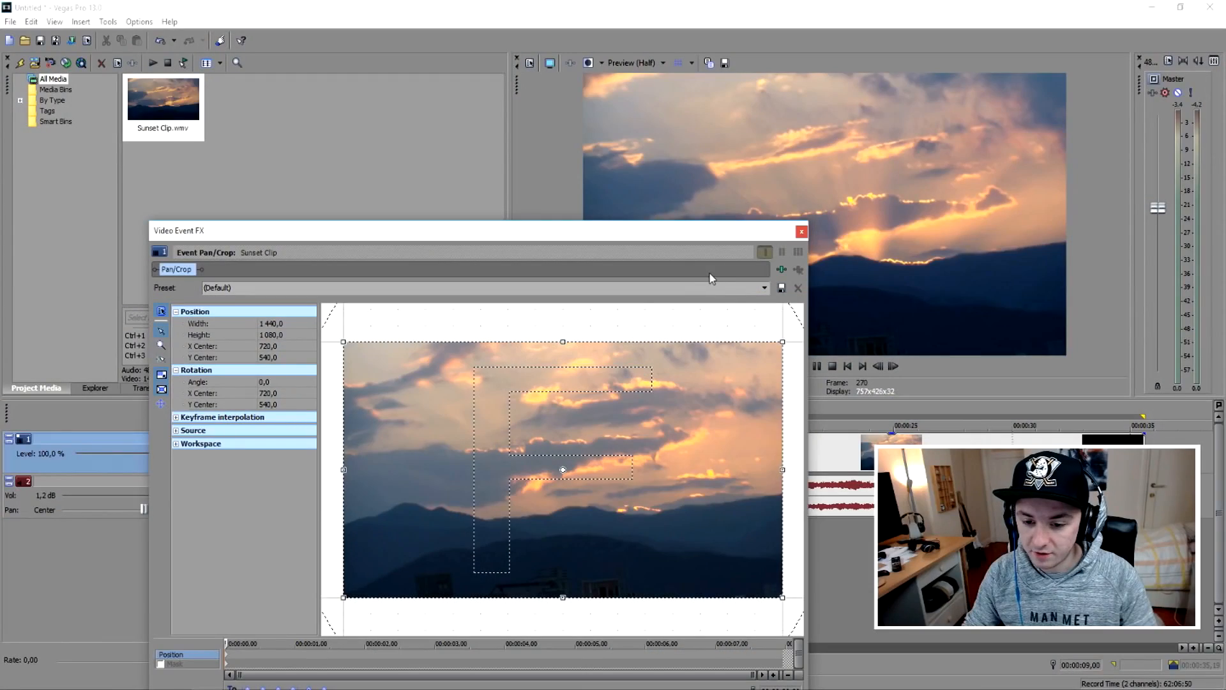
# Try a centred proportional crop down to about 450 by 337,5, then restore the pan/crop frame to its default.
pyautogui.moveTo(616, 230); pyautogui.dragTo(486, 149)
pyautogui.moveTo(648, 260); pyautogui.dragTo(588, 299)
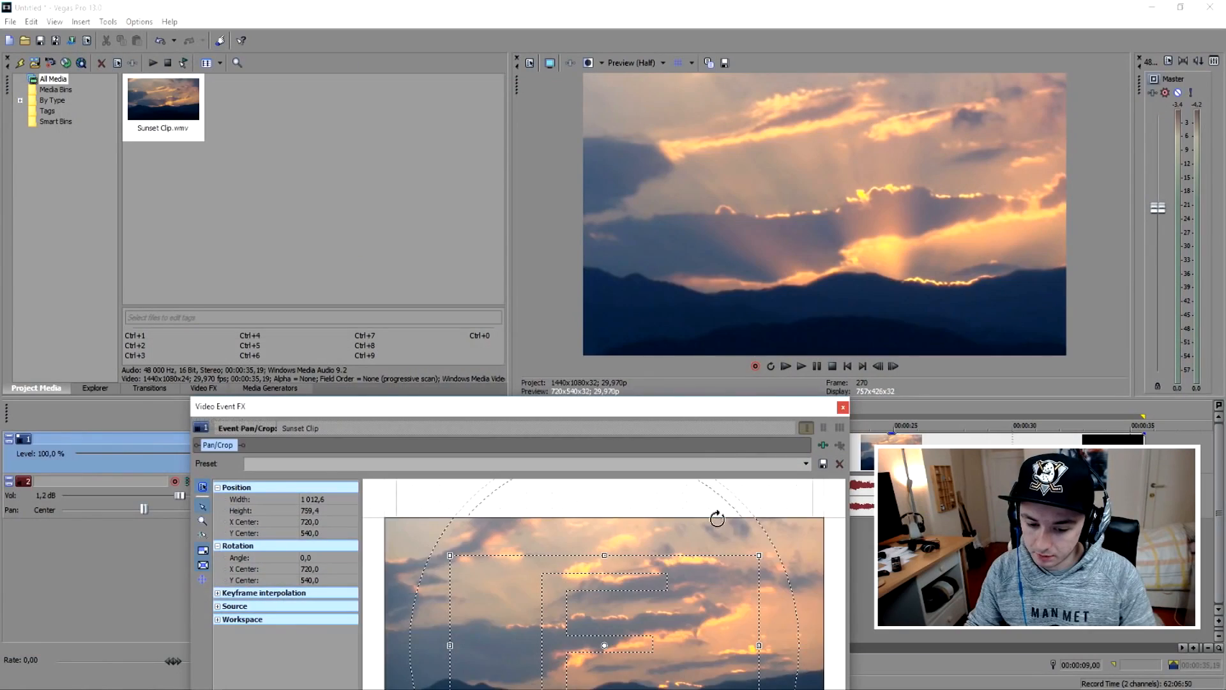
pyautogui.scroll(-3, 718, 515)
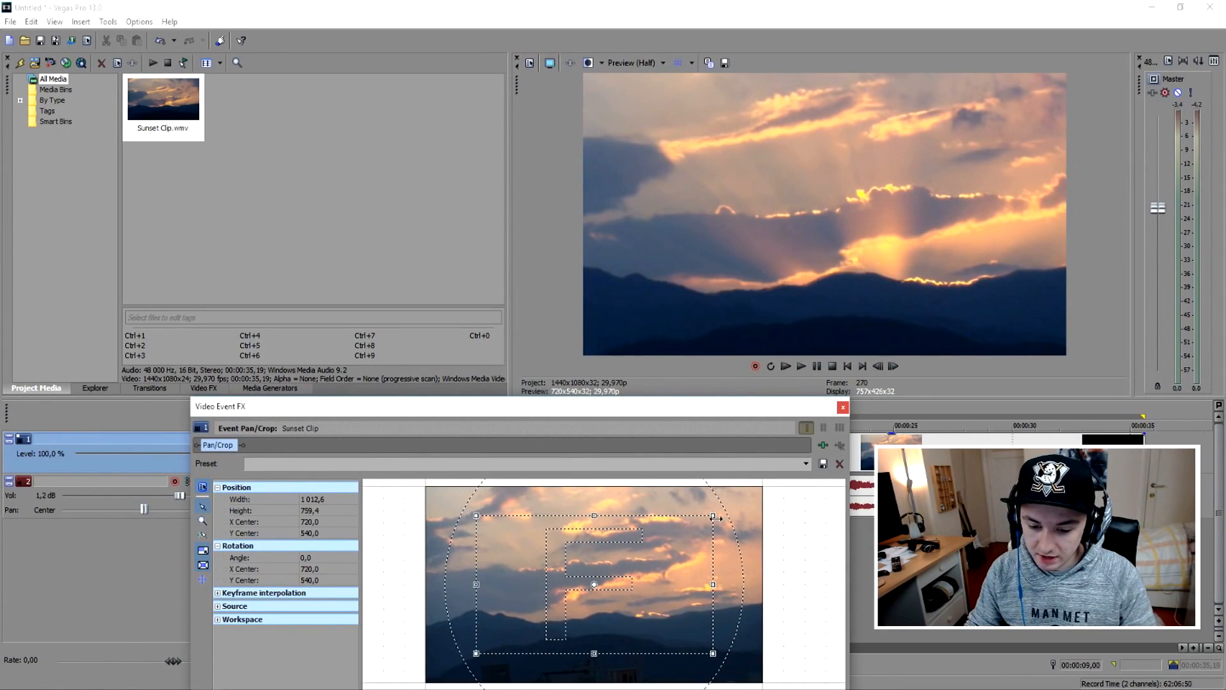
pyautogui.moveTo(714, 513); pyautogui.dragTo(706, 512)
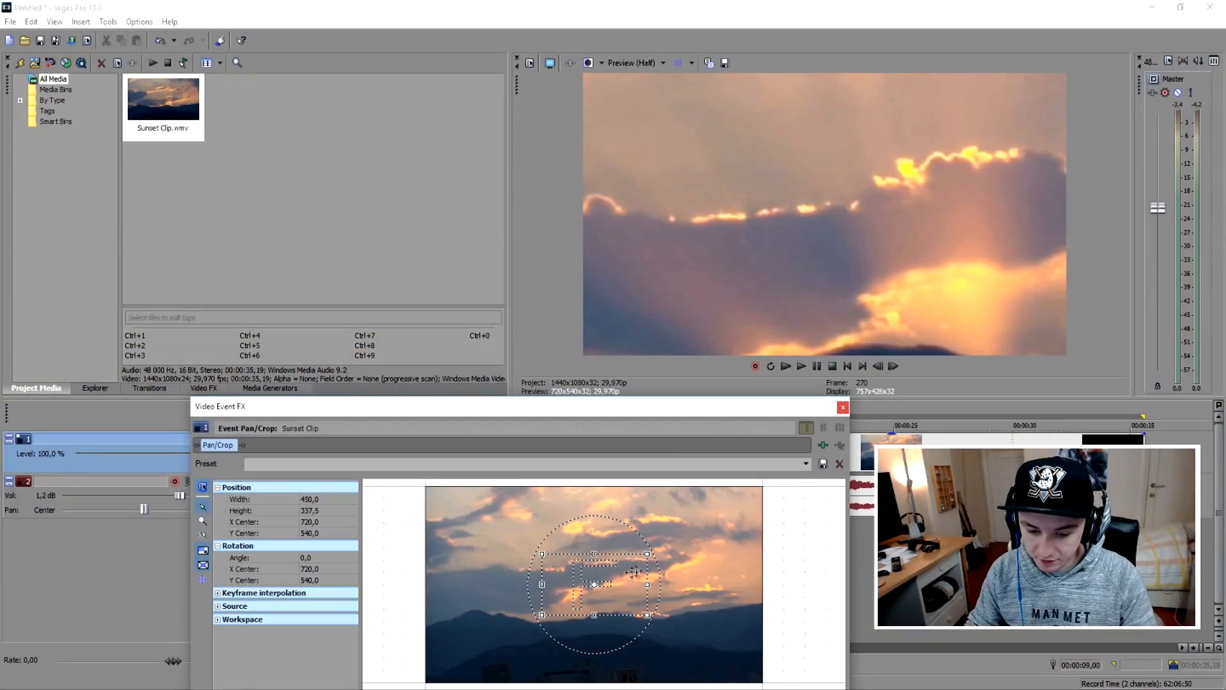
pyautogui.rightClick(620, 564)
pyautogui.click(644, 575)
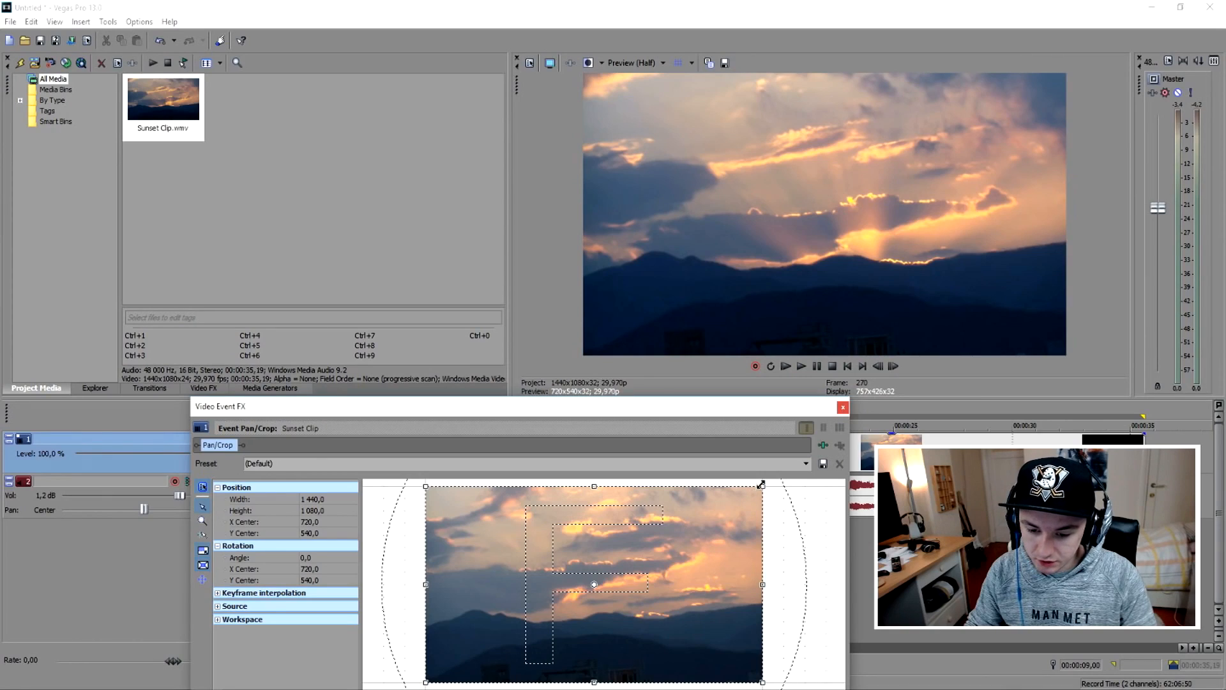
# Crop the middle segment to about 489,4 by 367,0 around the sun, centred near 861,9 and 609,1, and close the crop settings.
pyautogui.moveTo(762, 485); pyautogui.dragTo(648, 586)
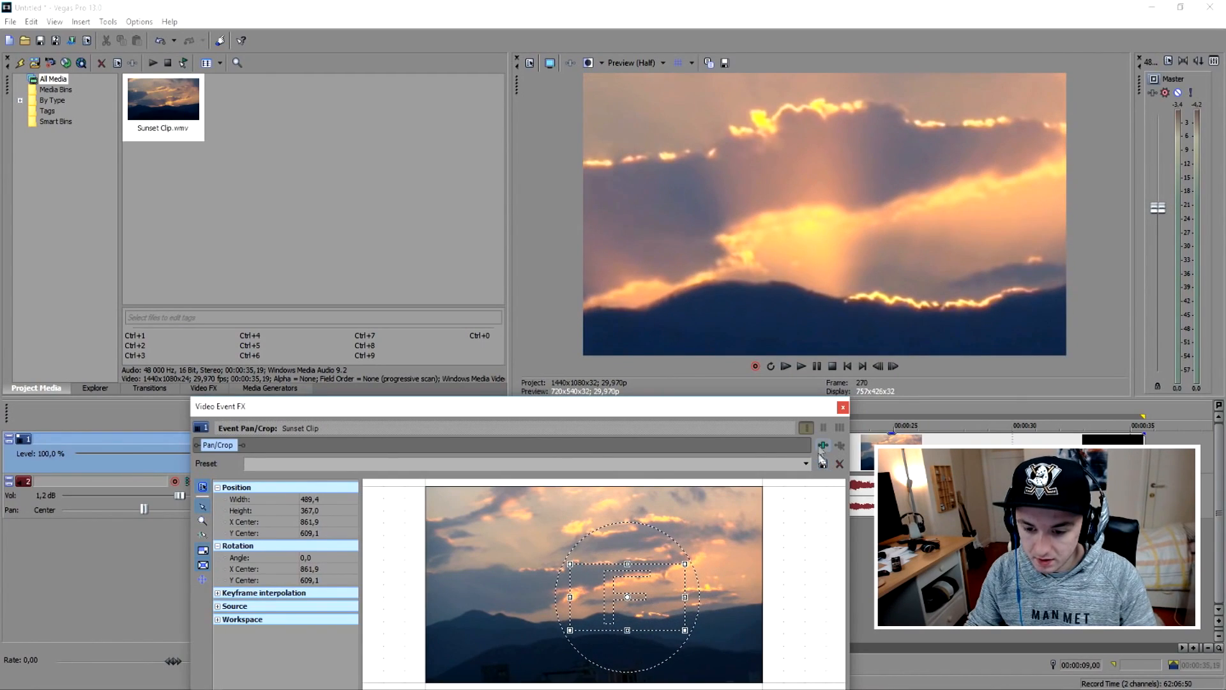
pyautogui.click(843, 408)
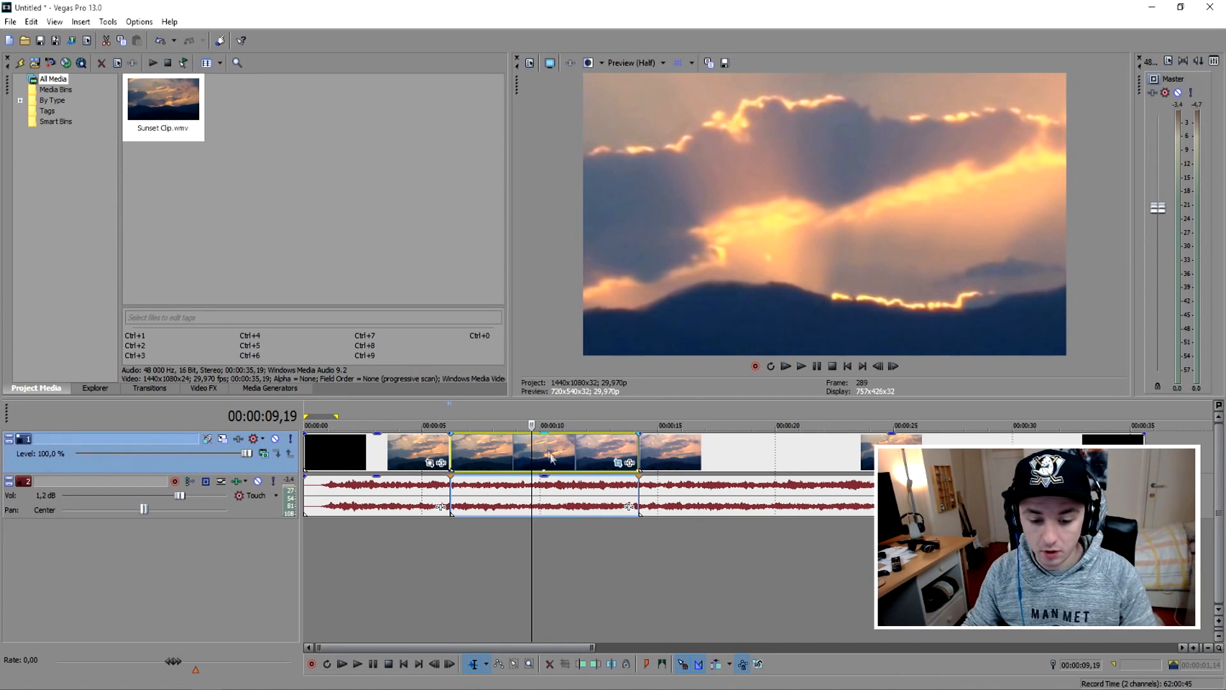
# Place the cursor at the middle segment's start, 00:00:06,06, reopen its Event Pan/Crop settings and restore the default frame.
pyautogui.click(555, 450)
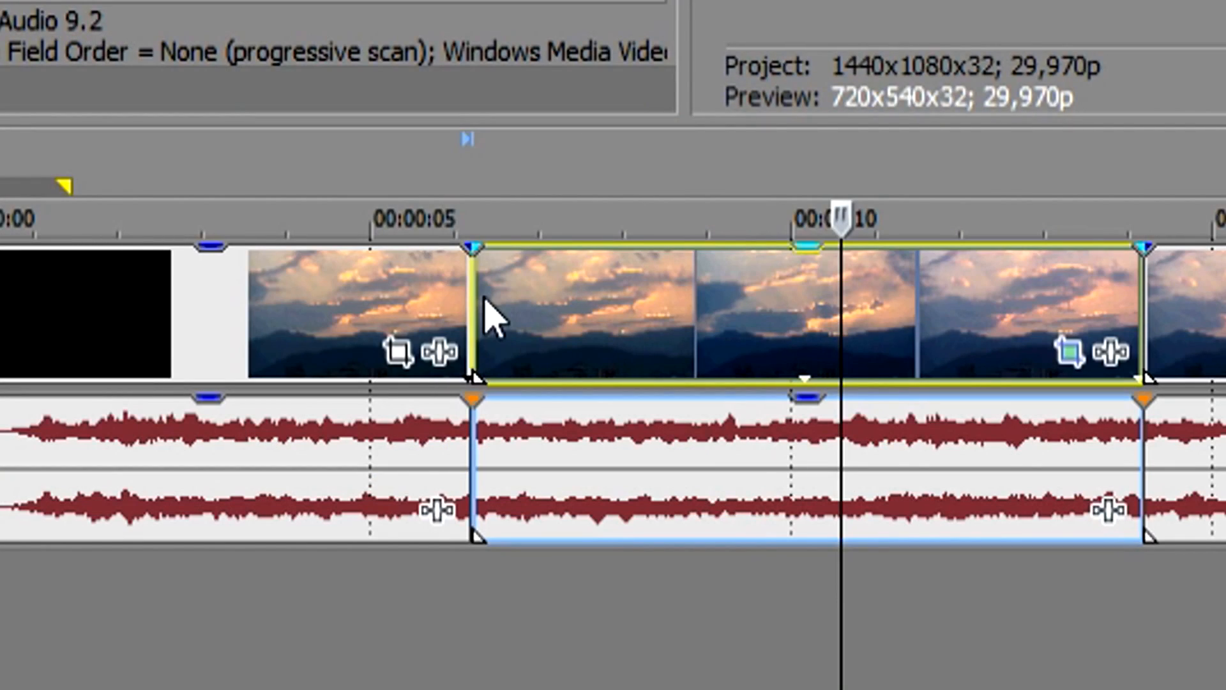
pyautogui.click(449, 446)
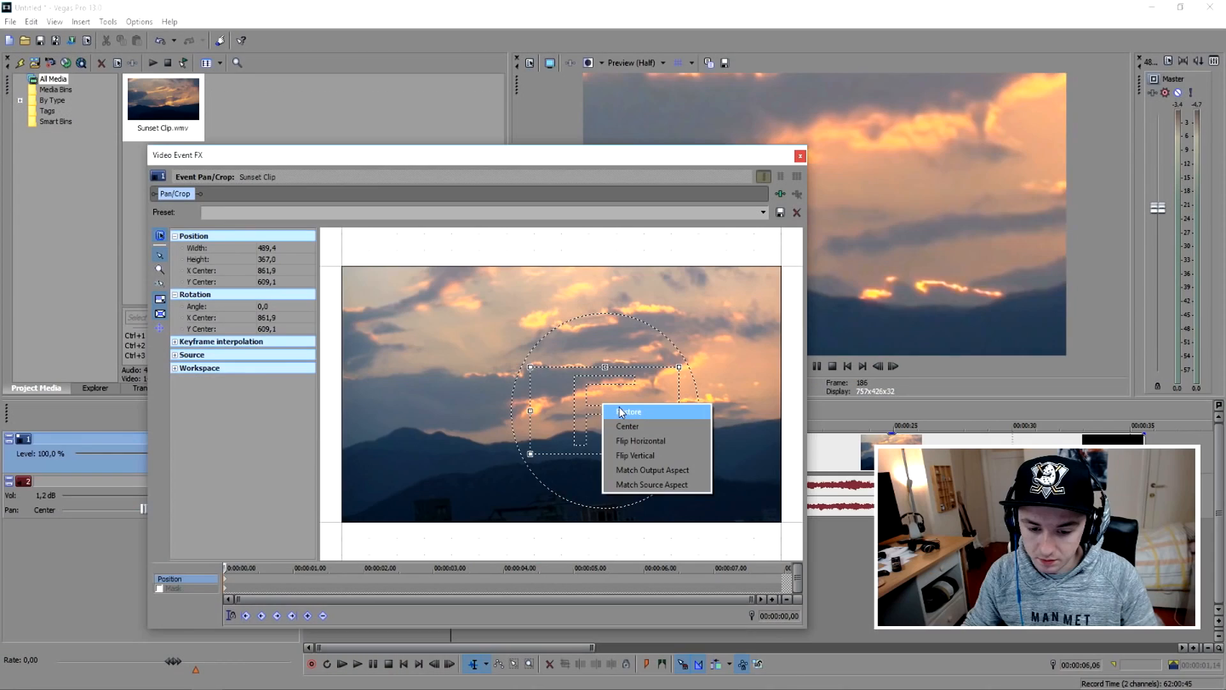
pyautogui.click(619, 408)
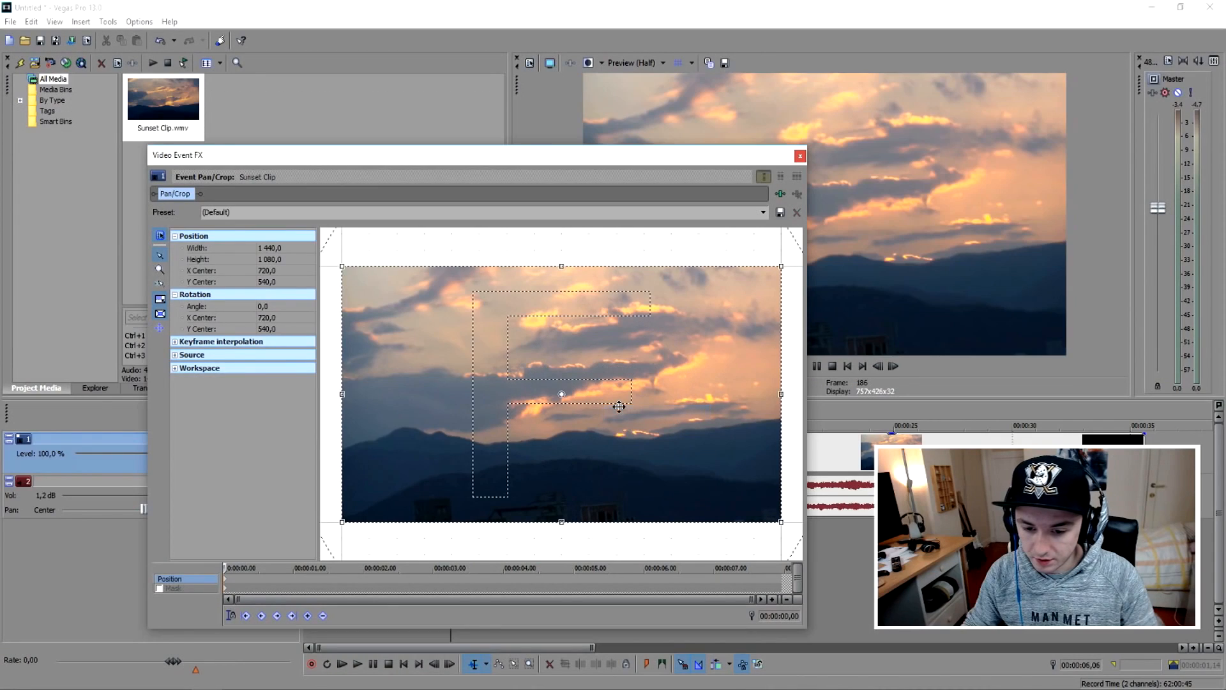
# Move the second keyframe's 590,7 by 443,0 crop frame over the sun, centred near 866,7 and 570,7, and close the crop settings.
pyautogui.moveTo(320, 159); pyautogui.dragTo(296, 68)
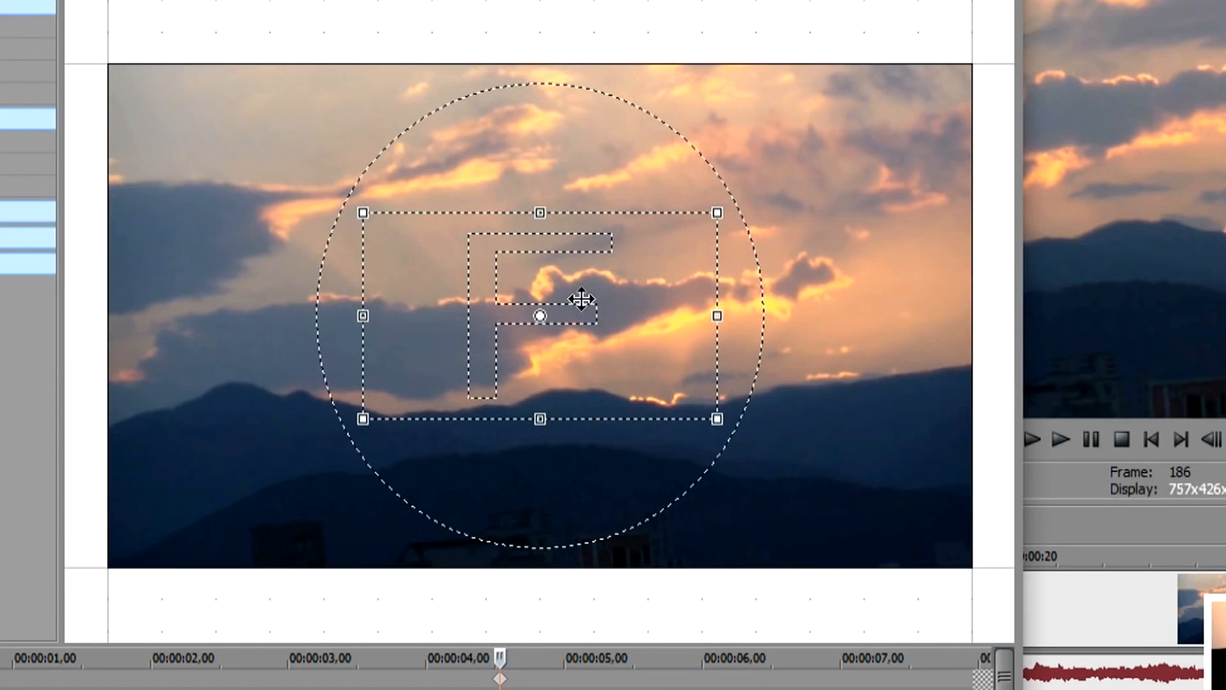
pyautogui.moveTo(557, 294); pyautogui.dragTo(599, 304)
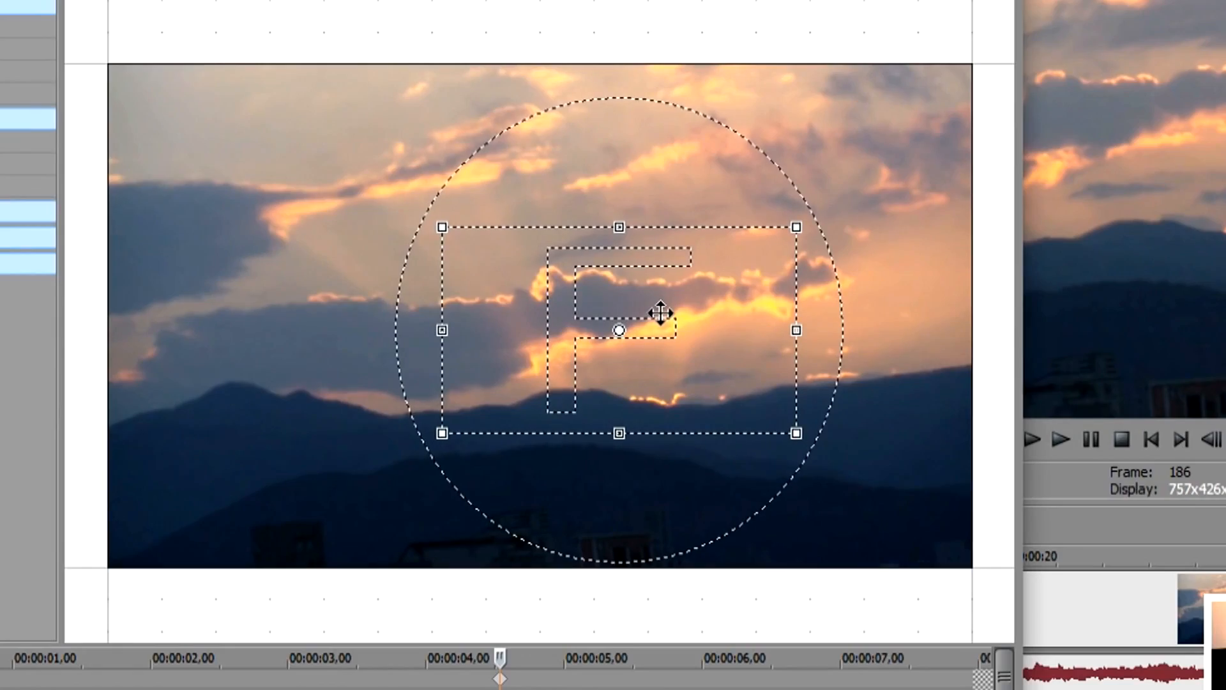
pyautogui.click(776, 66)
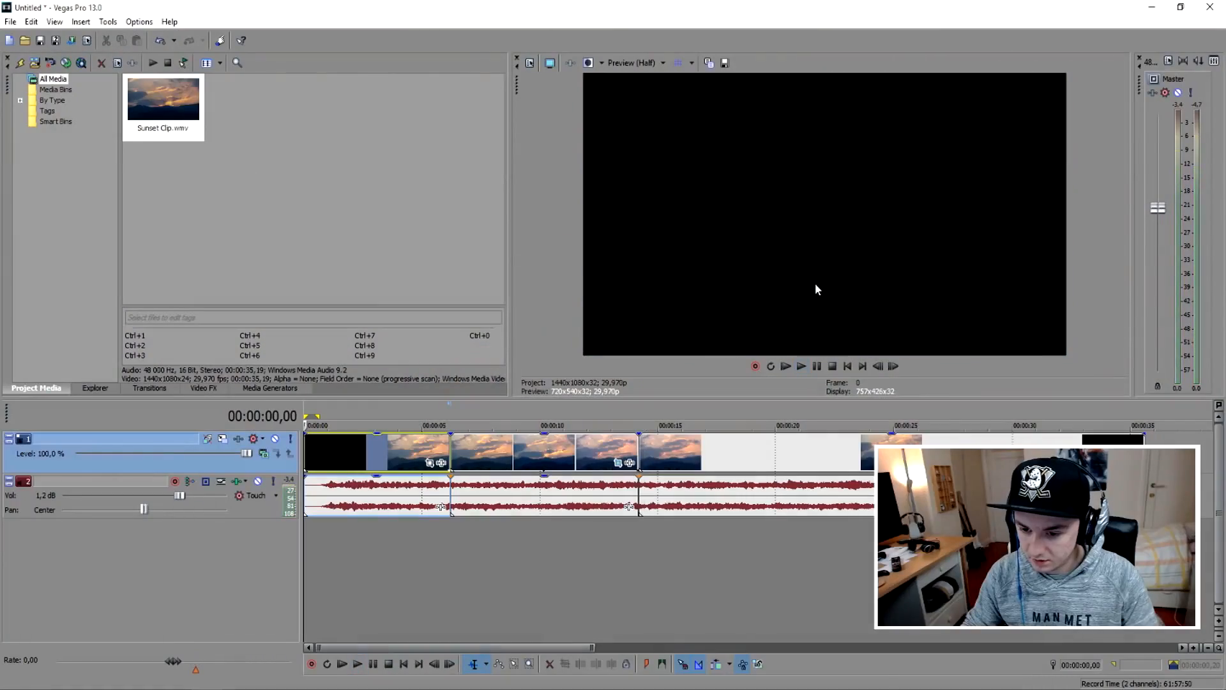
# Reopen the middle segment's Event Pan/Crop settings at 00:00:12,02 and move its second position keyframe to the end of the event.
pyautogui.click(523, 455)
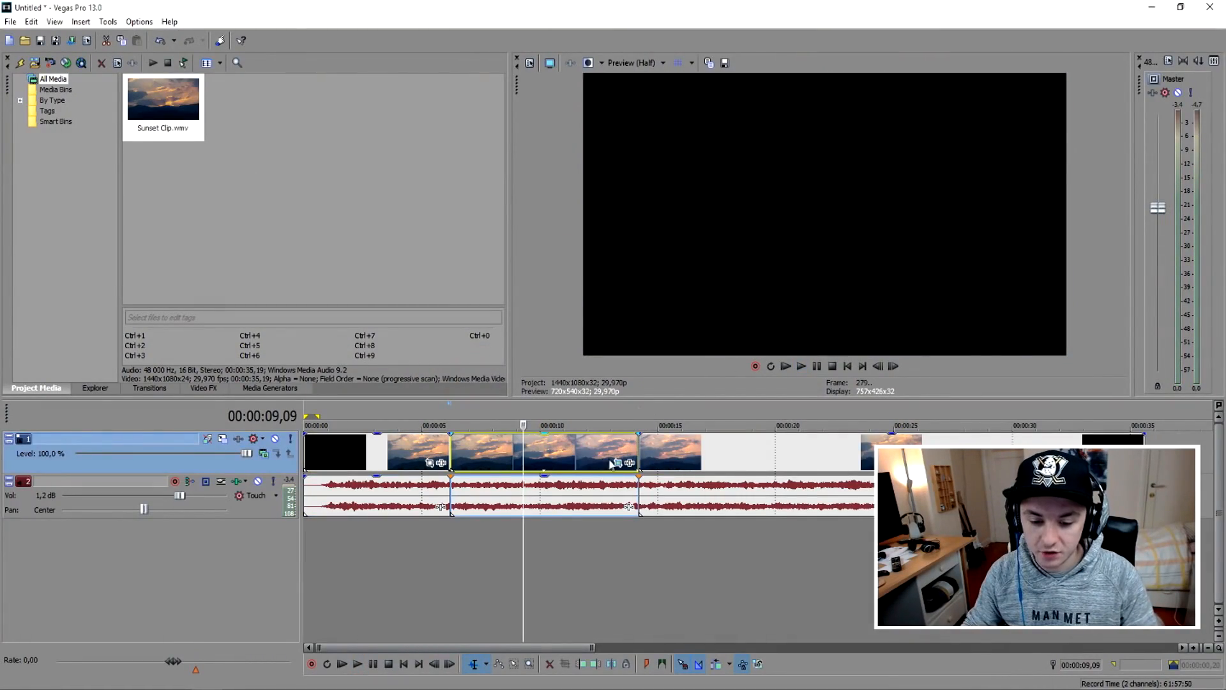
pyautogui.click(588, 455)
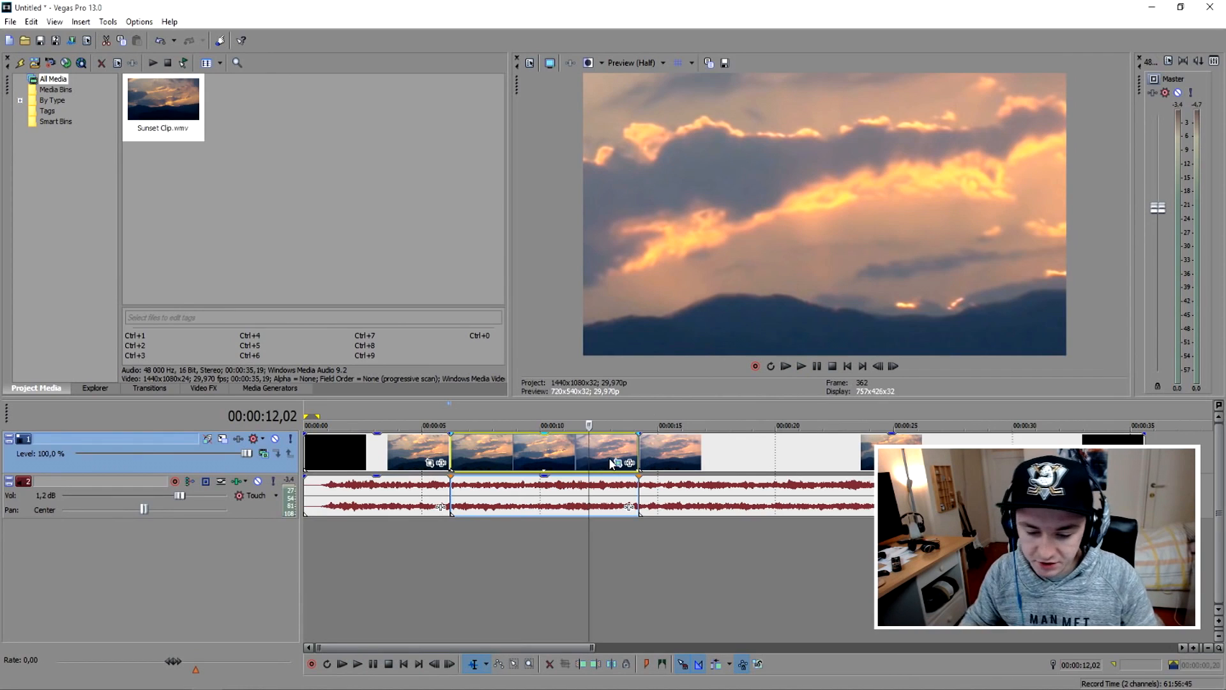
pyautogui.click(658, 339)
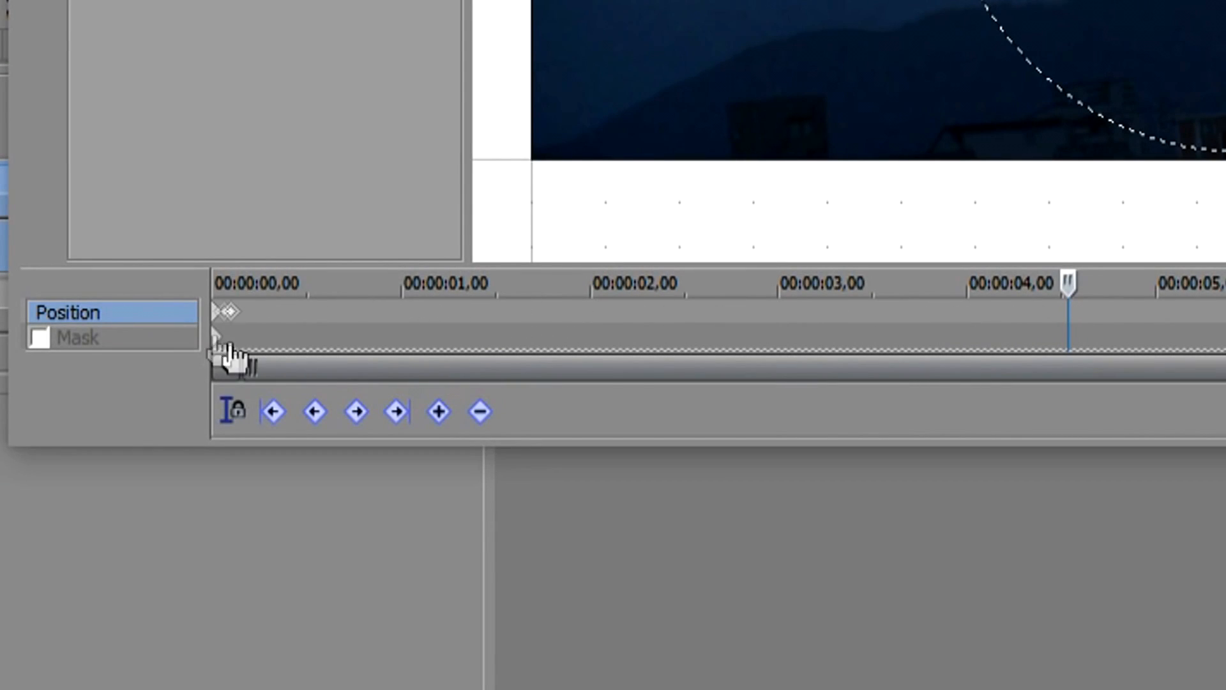
pyautogui.moveTo(291, 313); pyautogui.dragTo(573, 331)
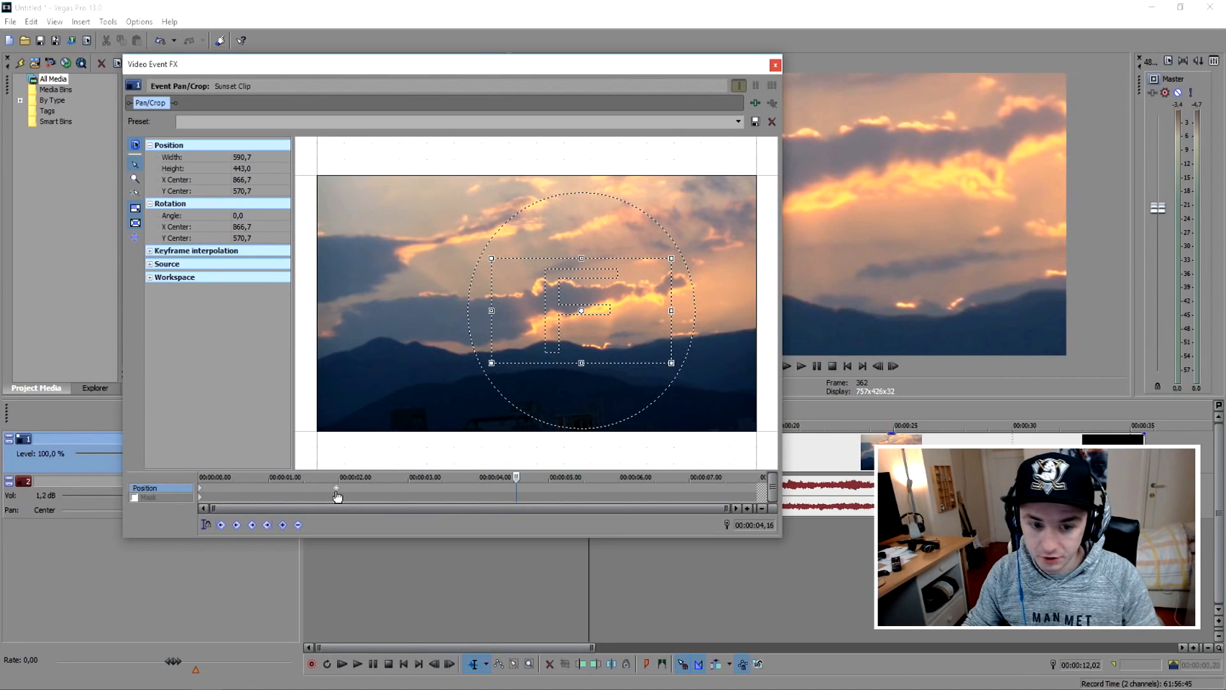
pyautogui.moveTo(358, 503); pyautogui.dragTo(704, 499)
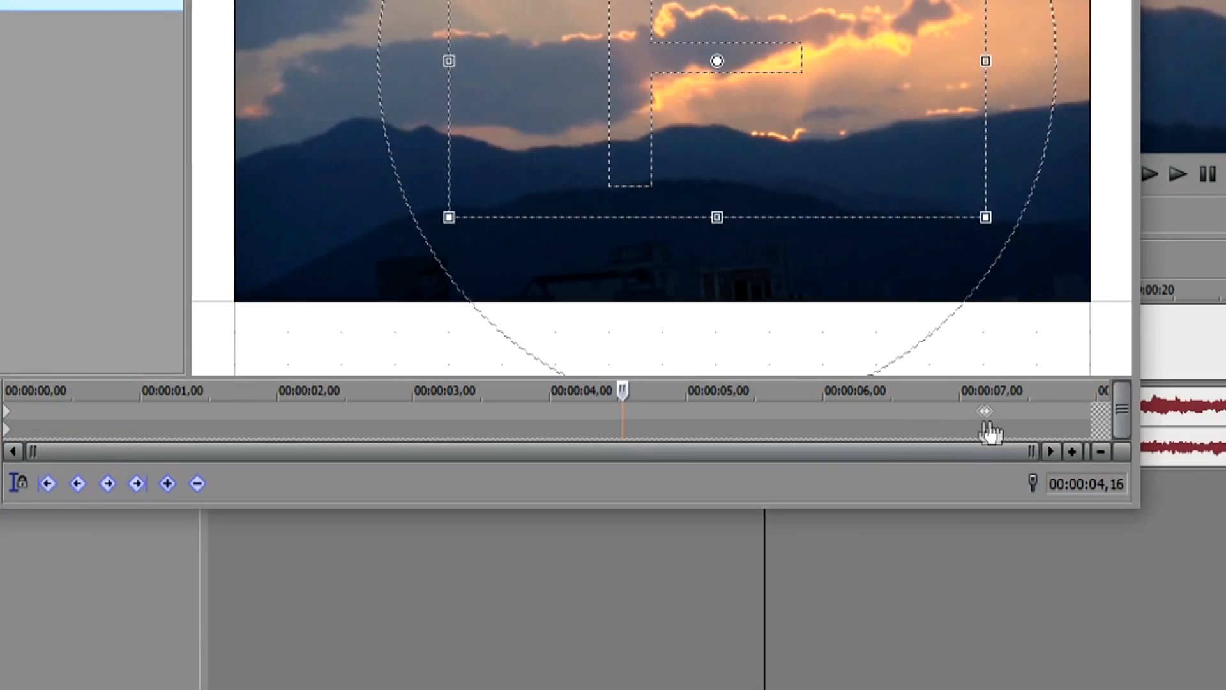
pyautogui.moveTo(988, 425); pyautogui.dragTo(1089, 423)
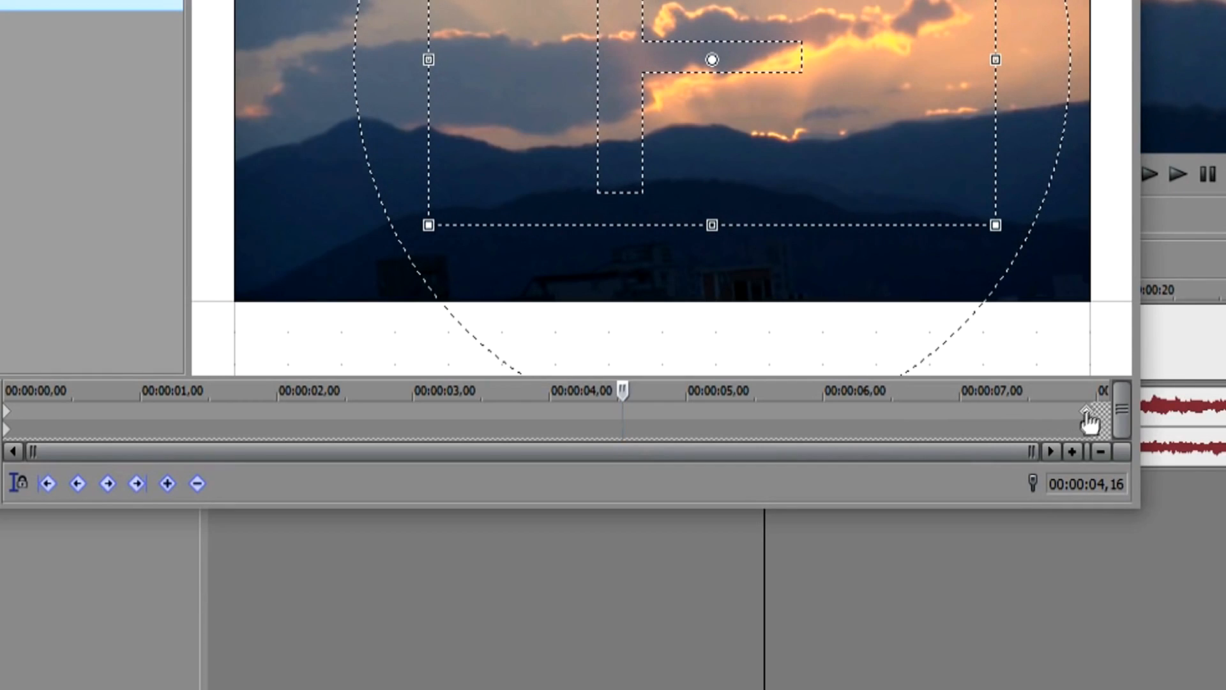
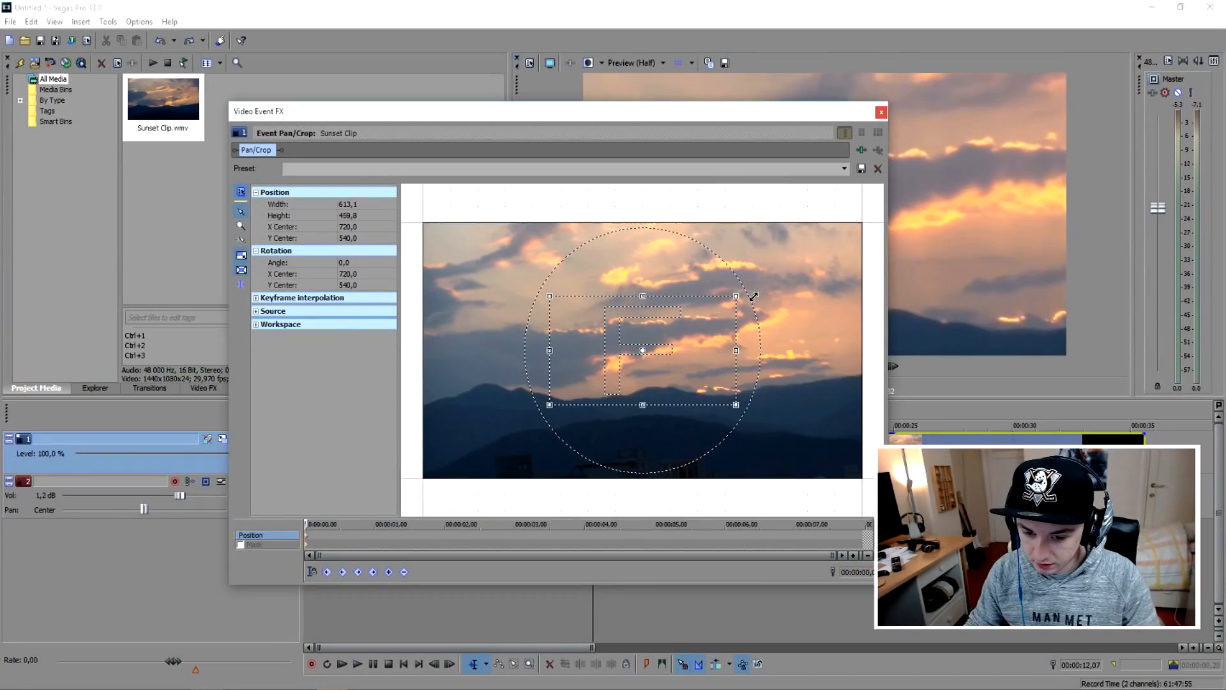
# Move the first keyframe's crop frame of about 523,7 by 392,8 to near 847,8 and 570,7, and restore the default frame at a second keyframe.
pyautogui.moveTo(679, 353); pyautogui.dragTo(718, 360)
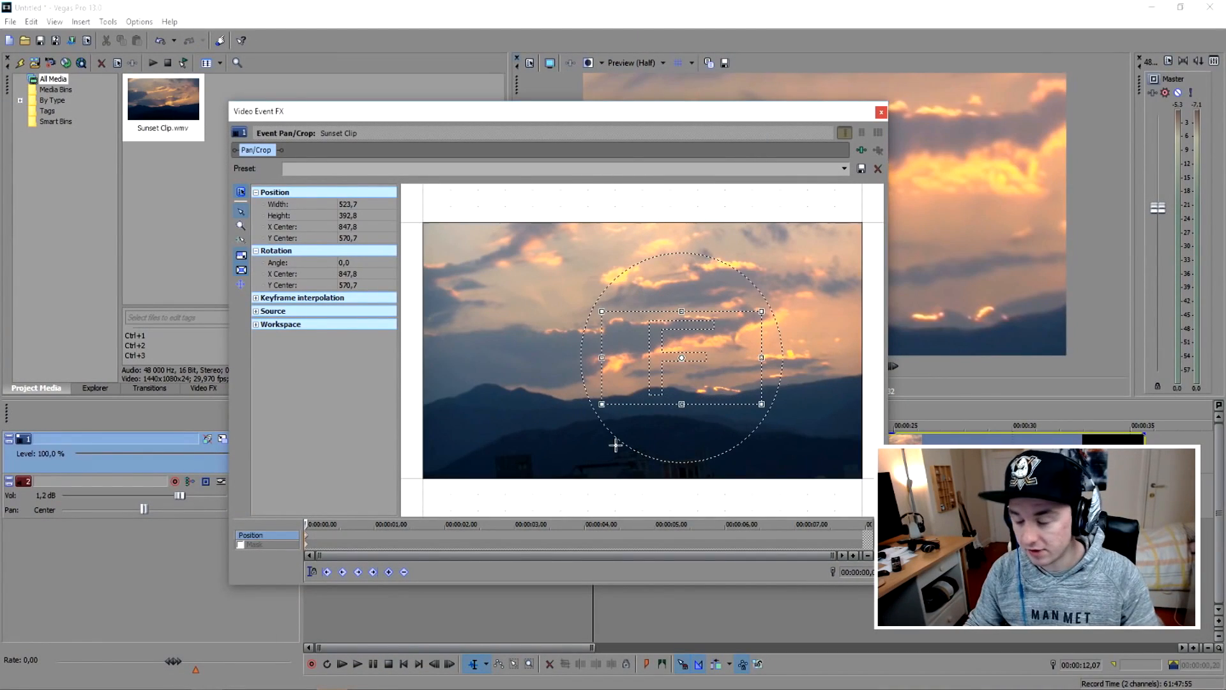
pyautogui.click(621, 534)
pyautogui.moveTo(760, 404); pyautogui.dragTo(856, 457)
pyautogui.rightClick(694, 369)
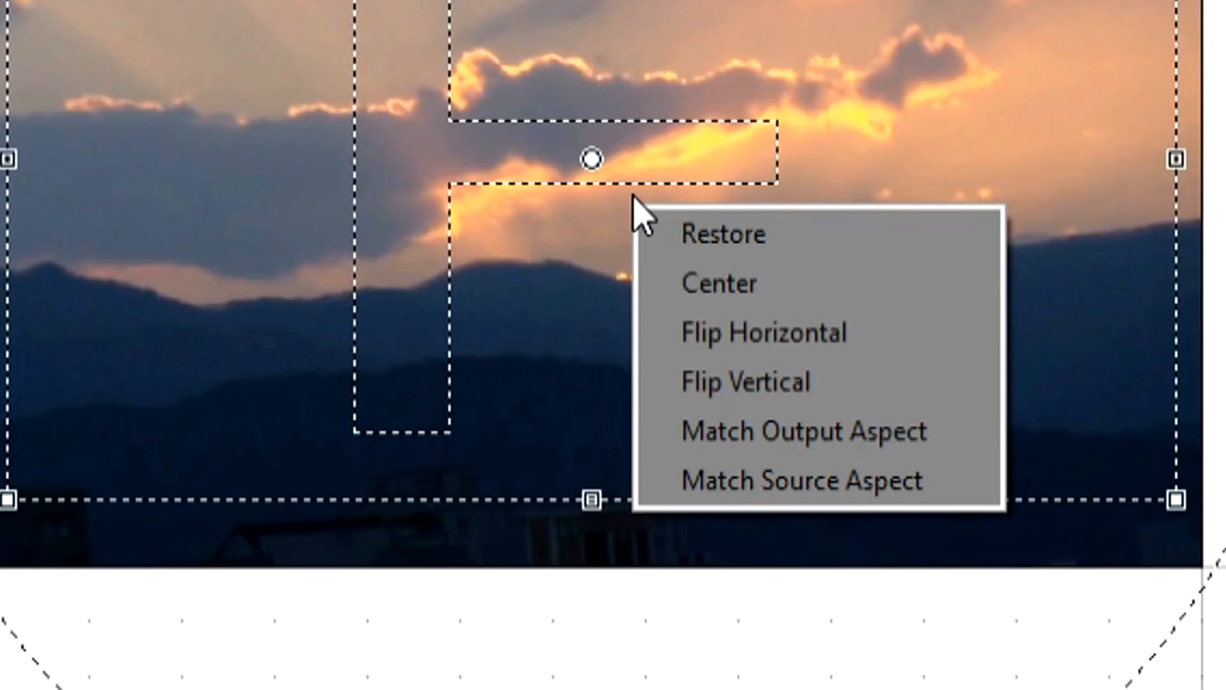
pyautogui.click(658, 231)
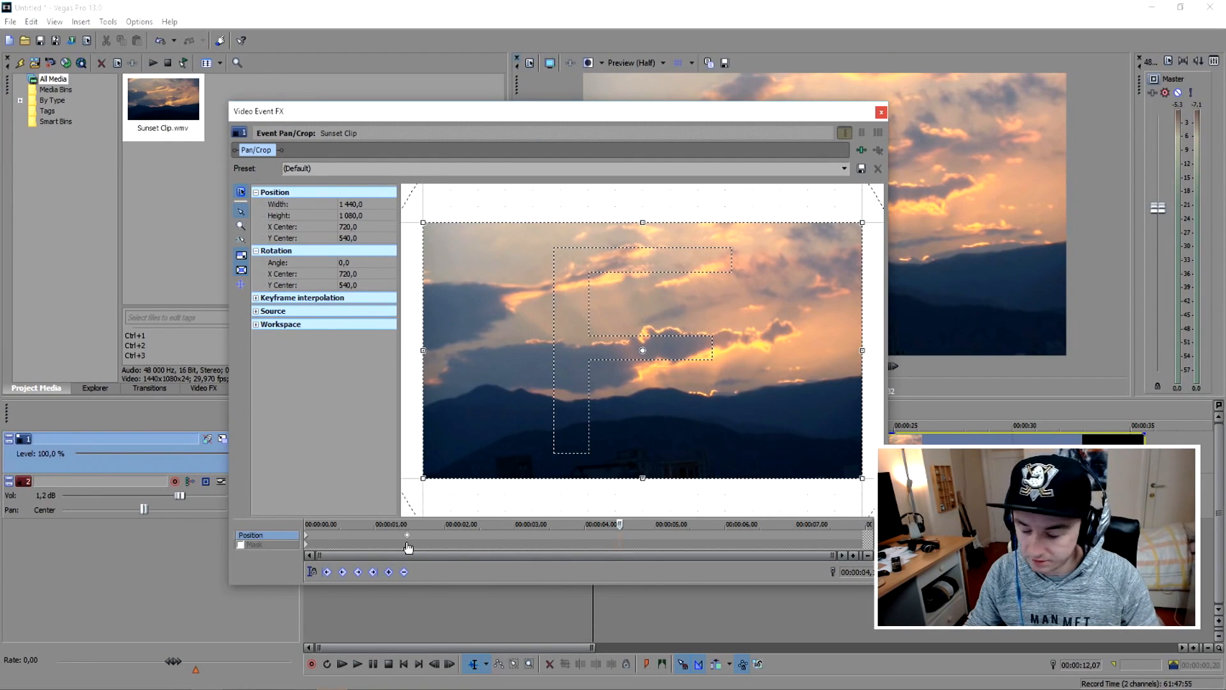
# Move the second position keyframe close to the event's end, and reopen the middle segment's Event Pan/Crop settings at 00:00:10,10 to check the first keyframe.
pyautogui.moveTo(413, 540); pyautogui.dragTo(847, 537)
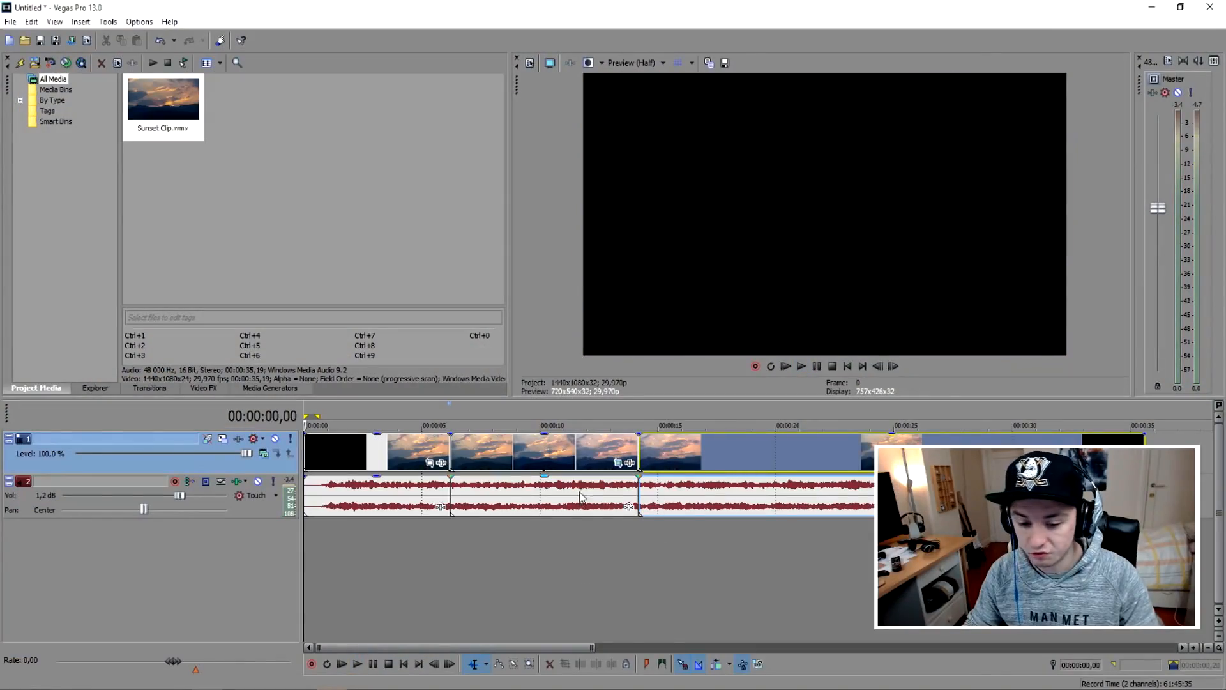
pyautogui.click(550, 473)
pyautogui.click(618, 462)
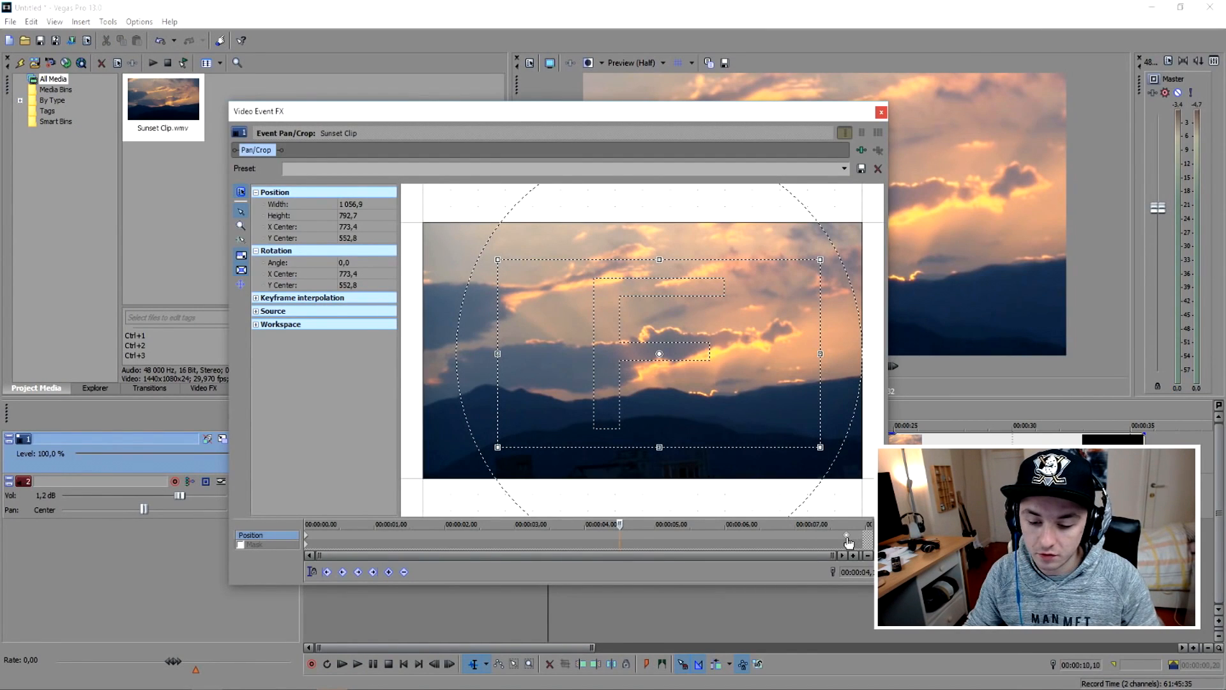
pyautogui.moveTo(620, 524); pyautogui.dragTo(335, 523)
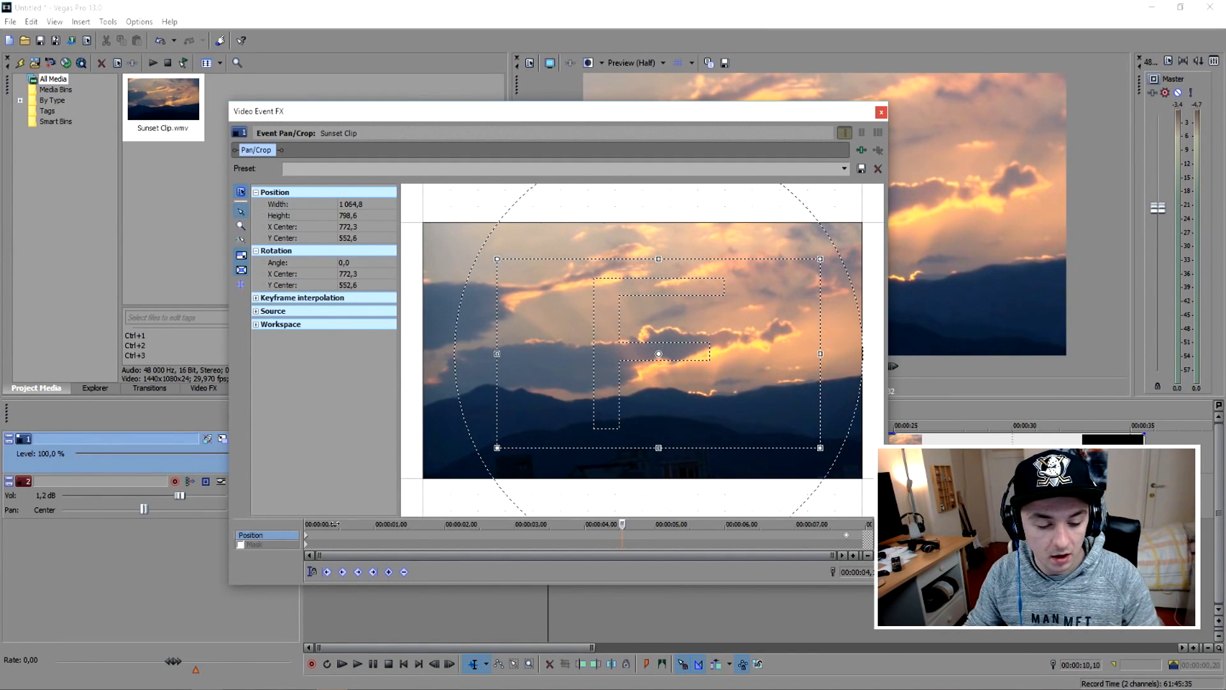
pyautogui.click(305, 534)
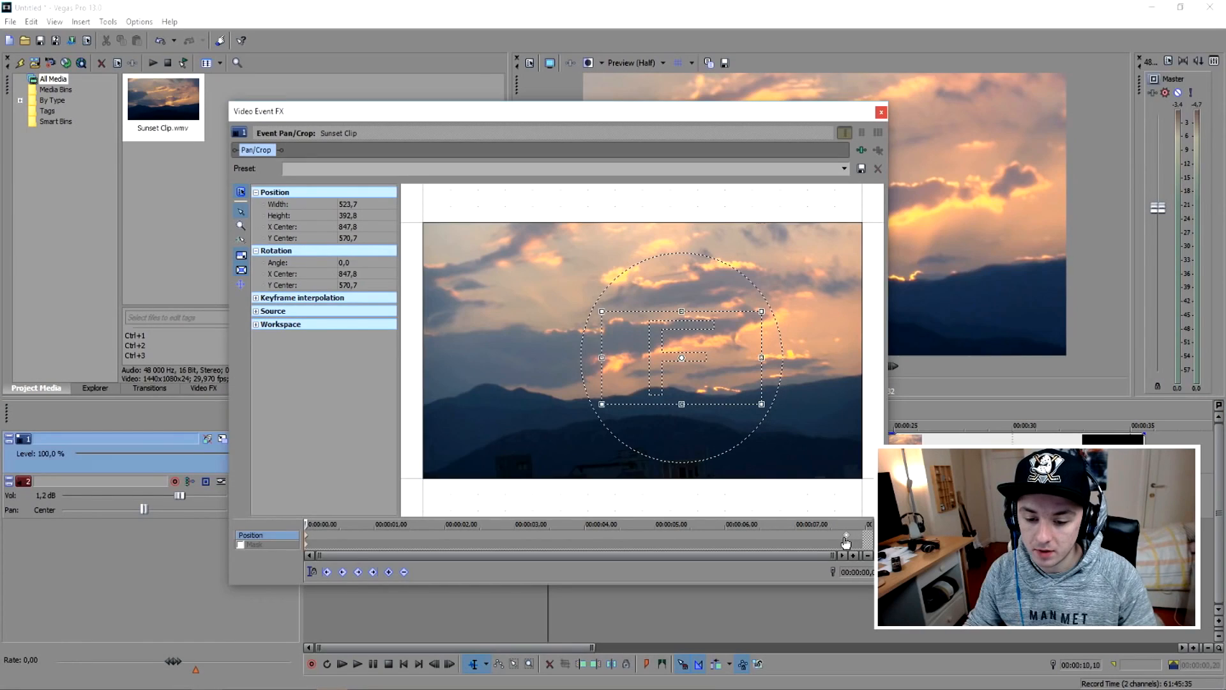
# Restore the default frame on the second keyframe and move that keyframe back to just after 00:00:01,00 for a faster zoom-out.
pyautogui.click(846, 540)
pyautogui.rightClick(716, 362)
pyautogui.click(731, 373)
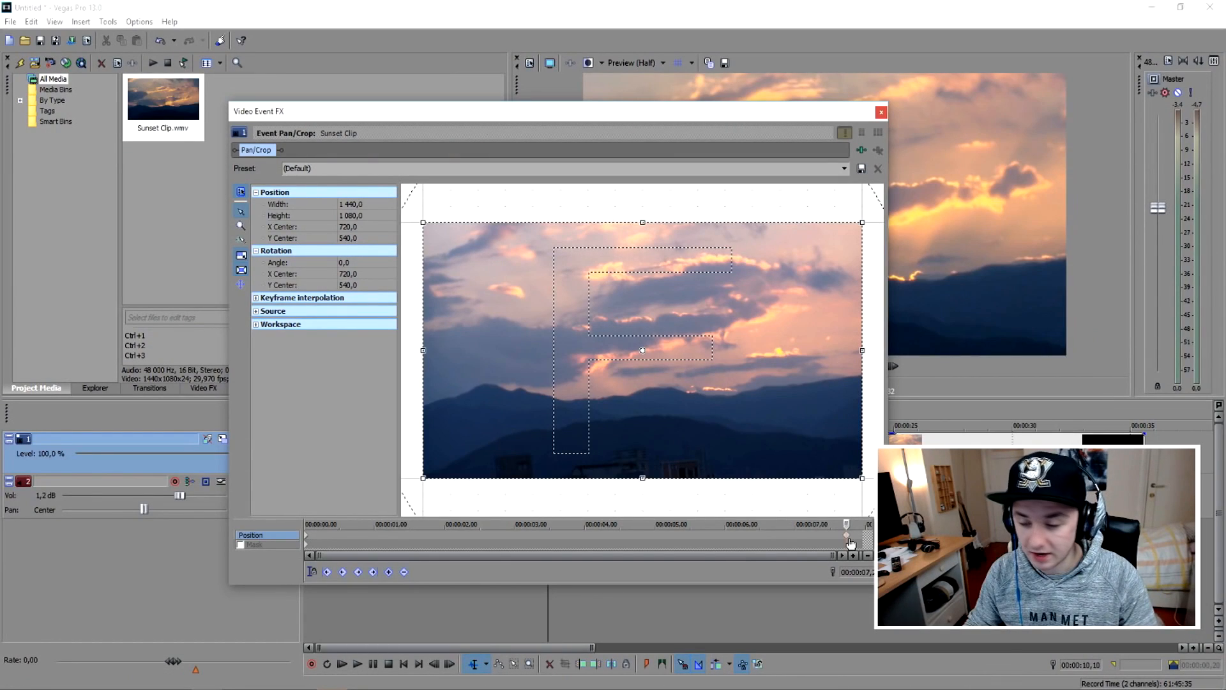
pyautogui.moveTo(840, 537); pyautogui.dragTo(382, 546)
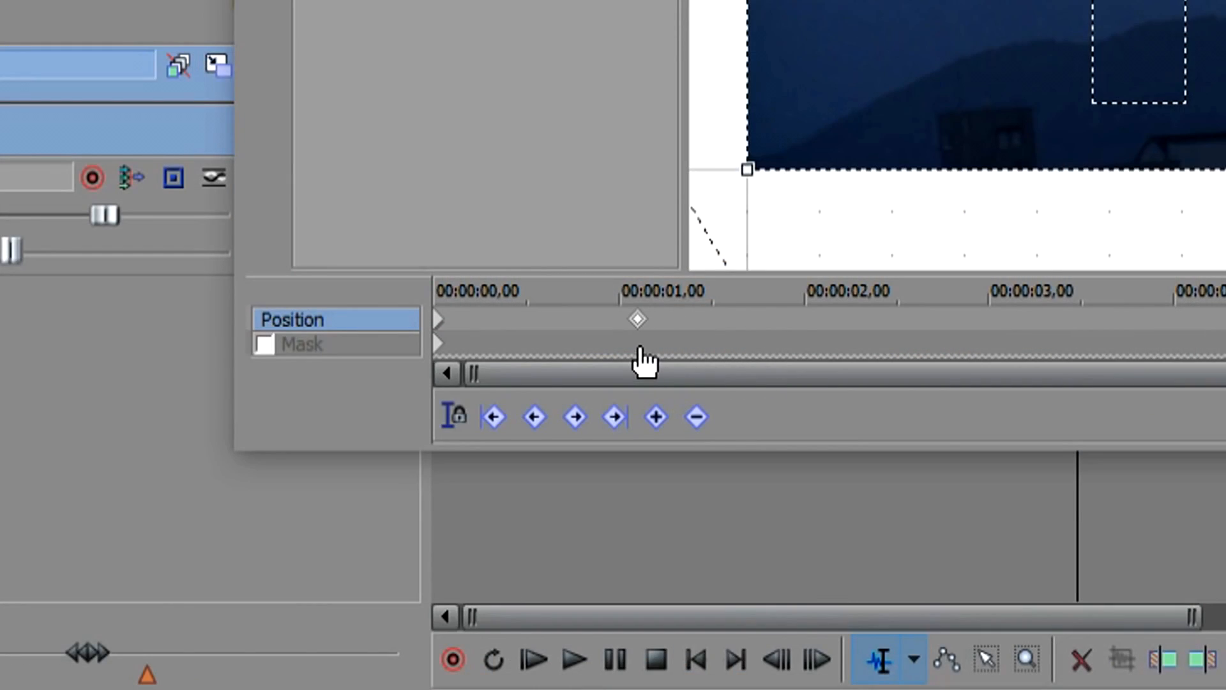
pyautogui.moveTo(640, 348)
pyautogui.mouseDown()
pyautogui.moveTo(604, 339)
pyautogui.moveTo(631, 332)
pyautogui.mouseUp()
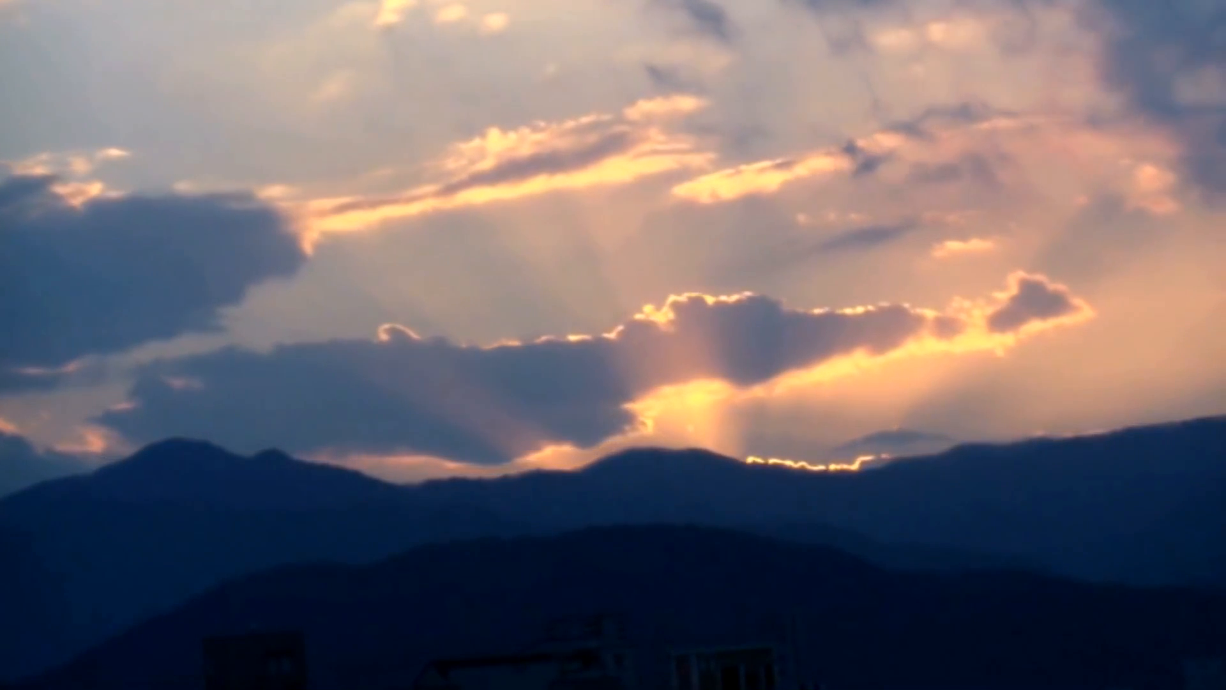
pyautogui.click(830, 369)
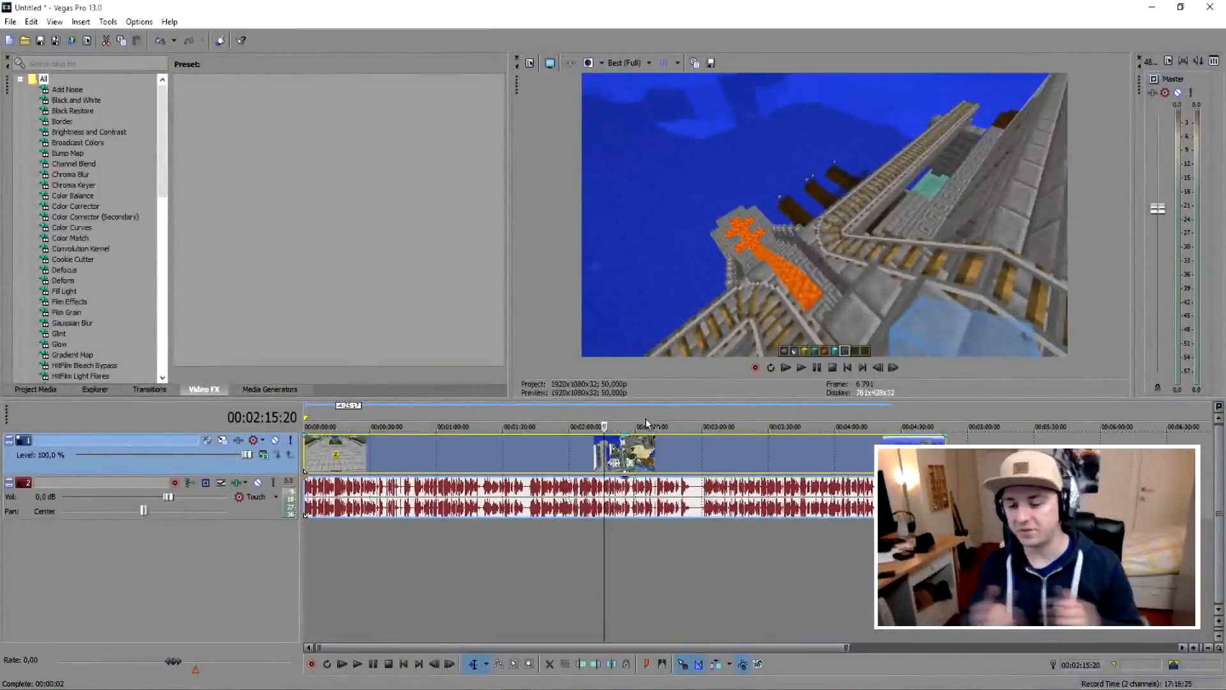
# Check the gameplay clip at 00:00:29:24 and near its end at 00:04:47:19, and return to the project start.
pyautogui.click(370, 414)
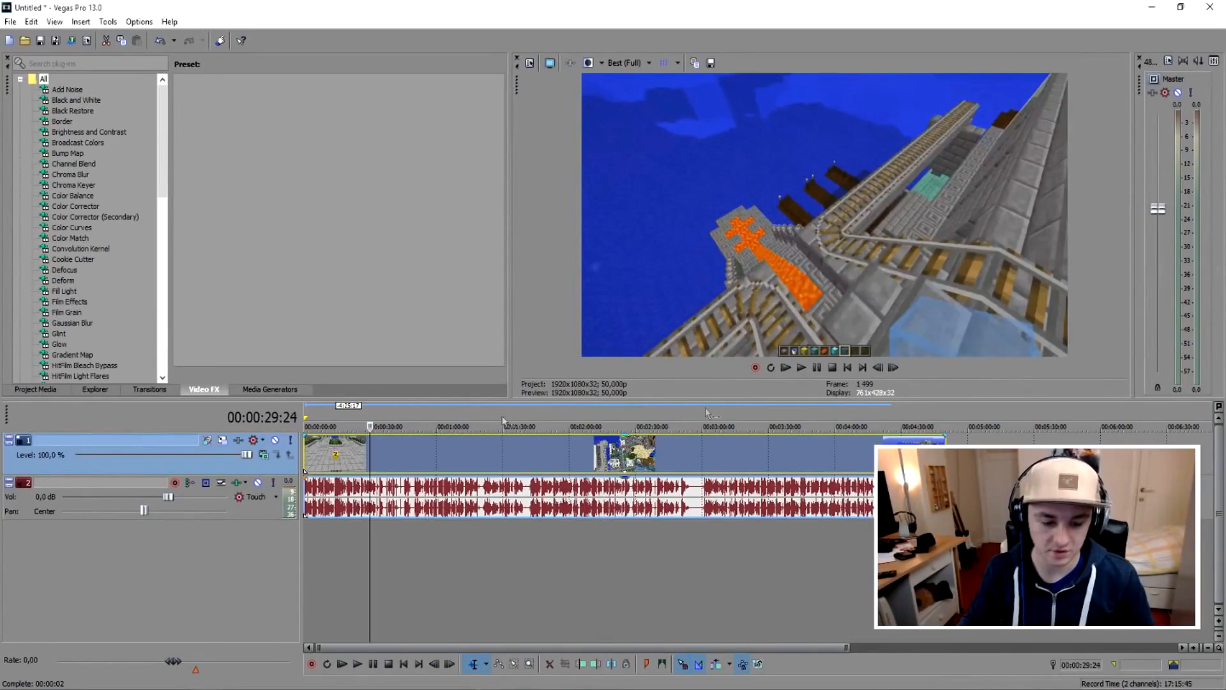
pyautogui.click(940, 416)
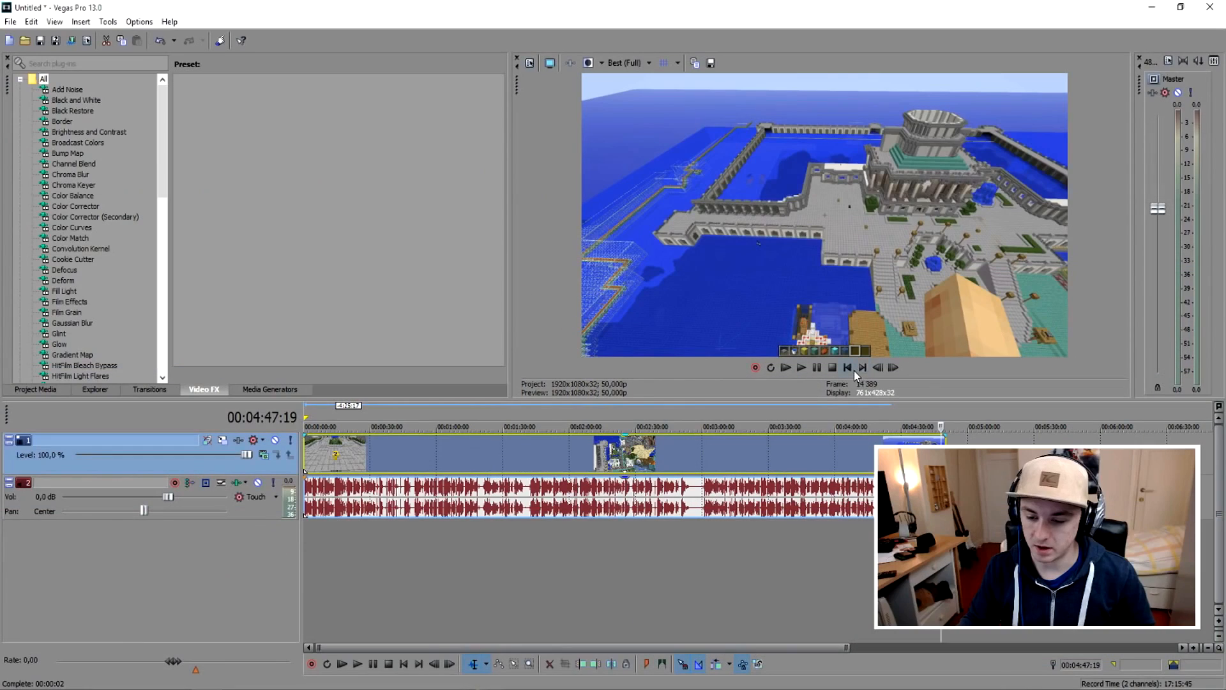
pyautogui.click(849, 367)
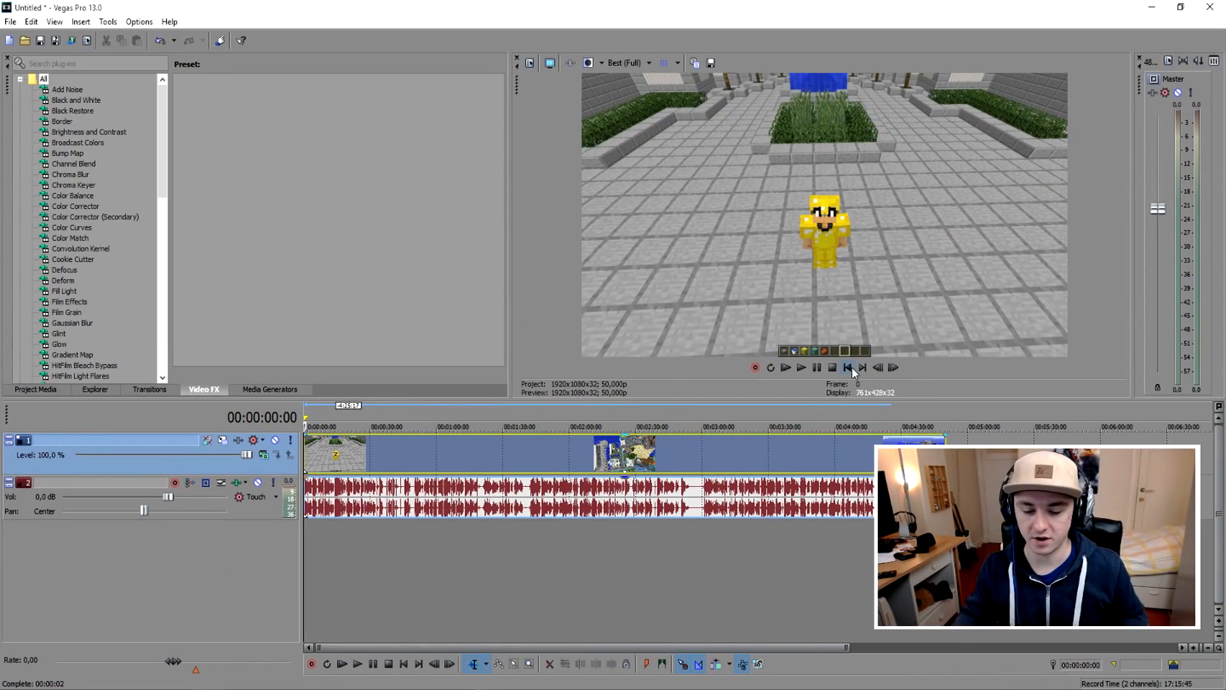
# Play the gameplay clip from around 00:01:40 and try lowering the gain of its audio event.
pyautogui.click(516, 492)
pyautogui.press('space')
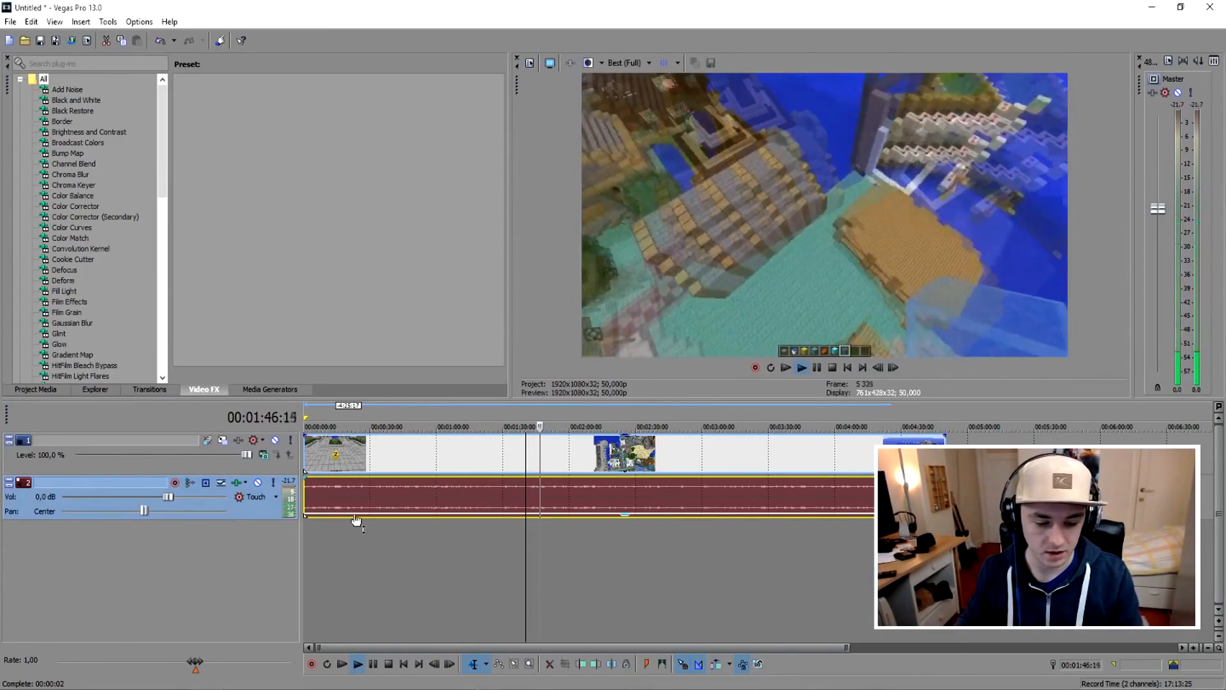
pyautogui.moveTo(358, 519); pyautogui.dragTo(357, 520)
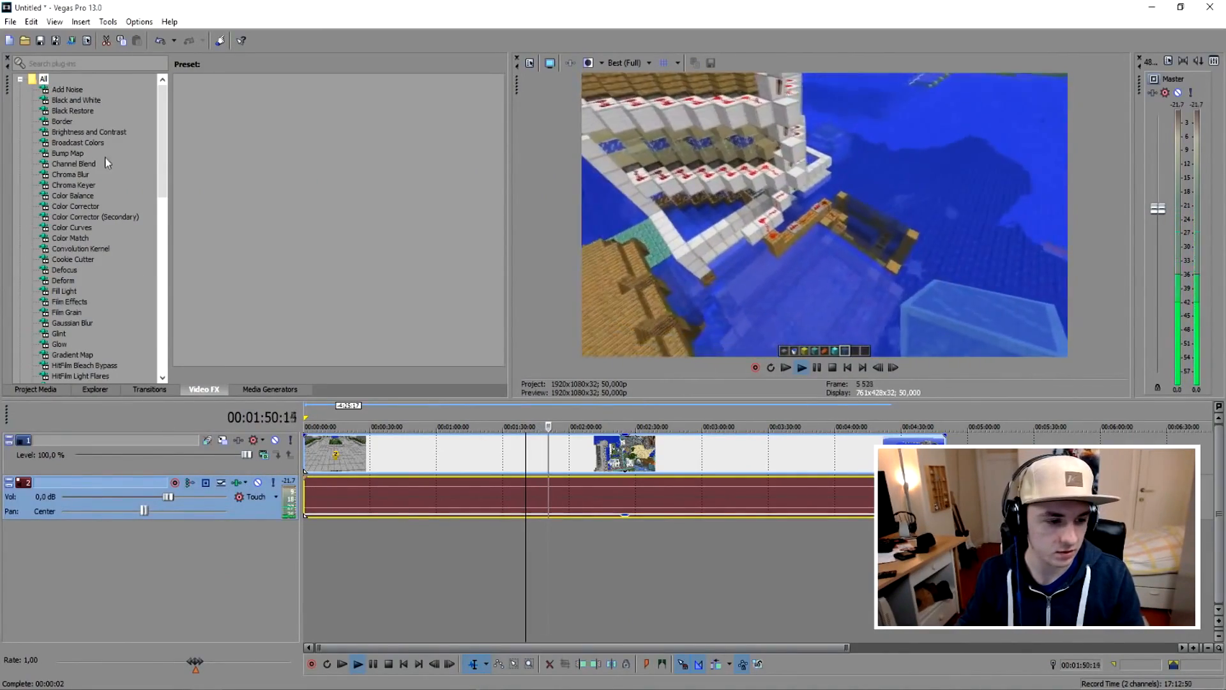
# Apply the Brightness and Contrast effect to the gameplay video event and set its contrast to about 0,197.
pyautogui.click(101, 133)
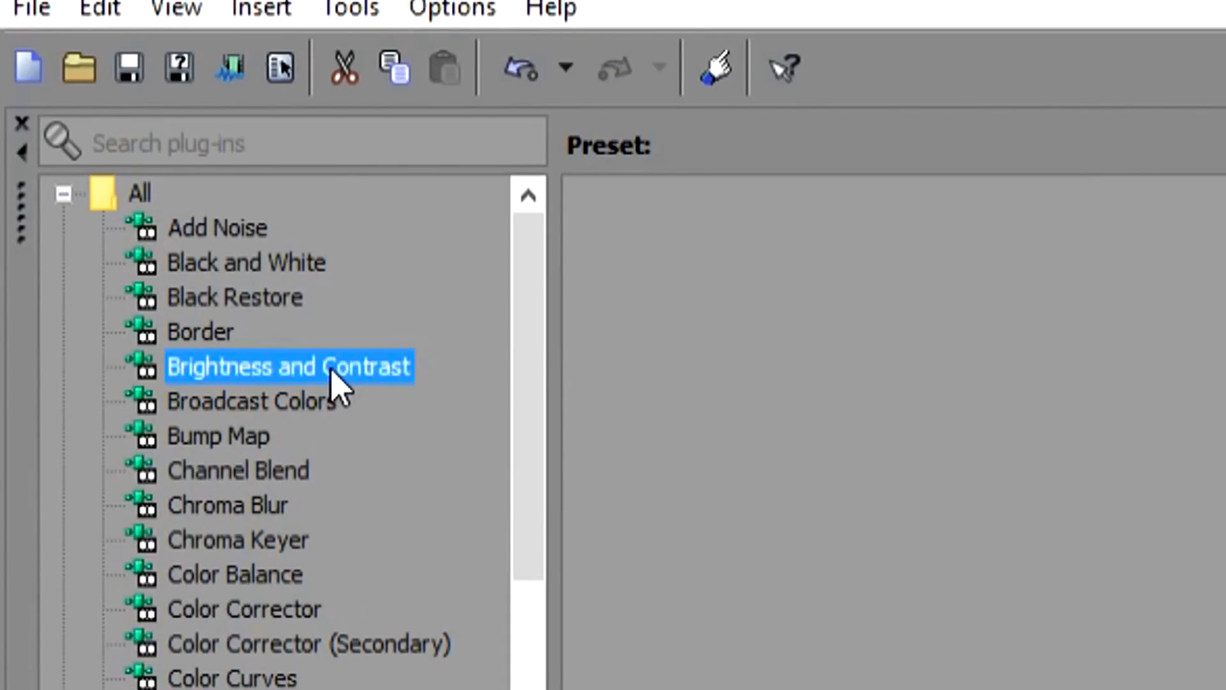
pyautogui.moveTo(332, 383); pyautogui.dragTo(476, 458)
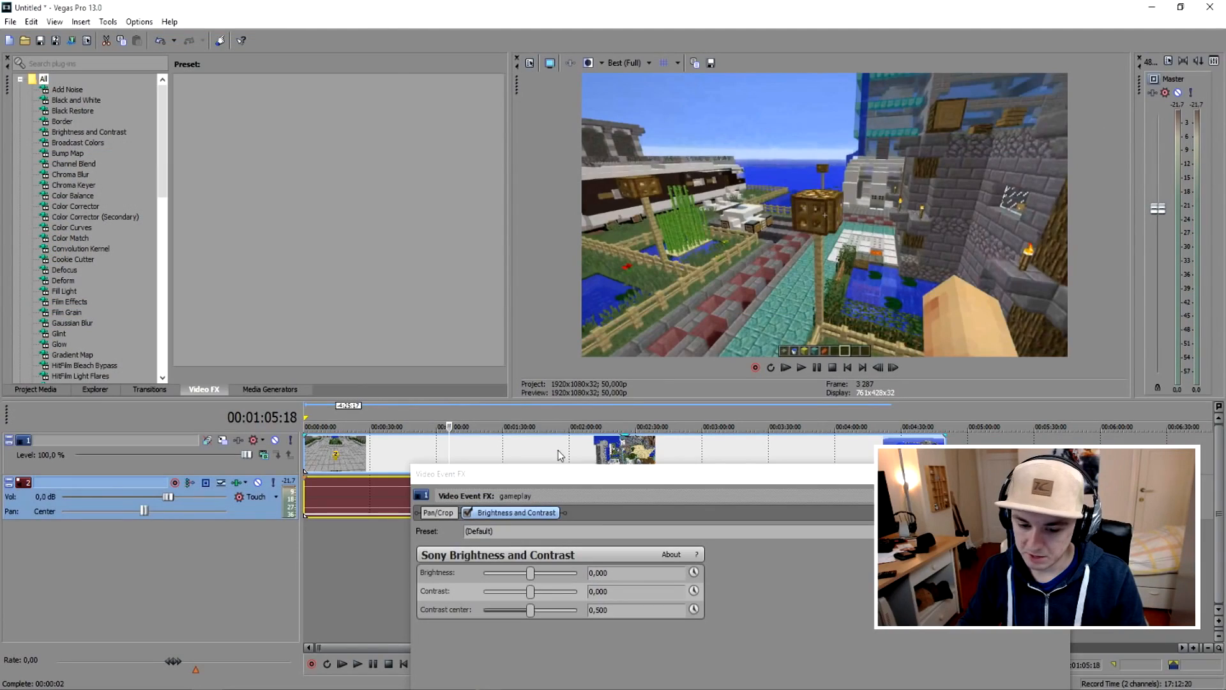
pyautogui.moveTo(563, 479); pyautogui.dragTo(568, 411)
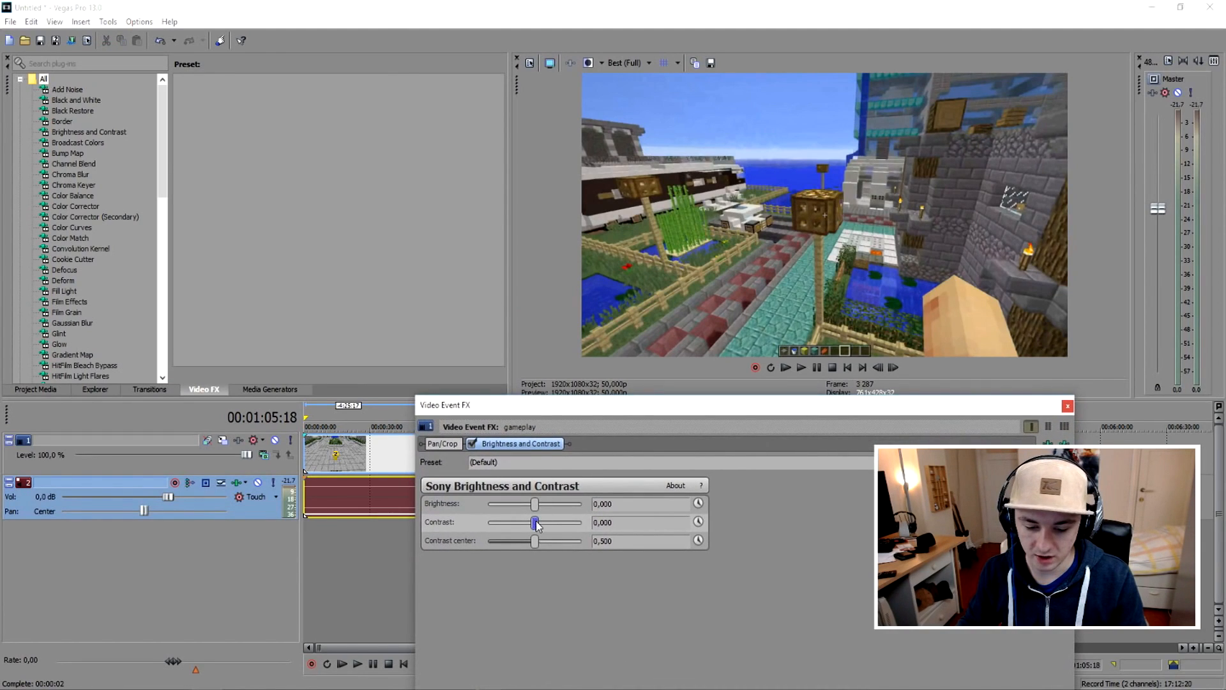
pyautogui.moveTo(537, 525); pyautogui.dragTo(546, 525)
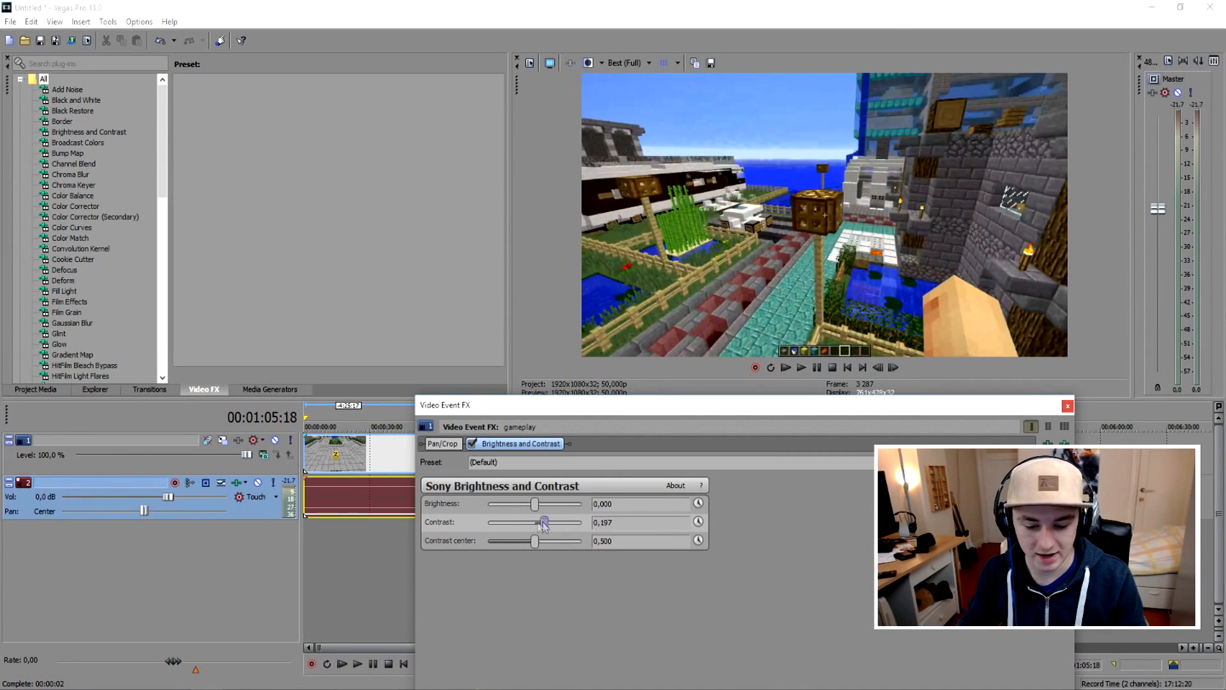
# Try to switch the video preview quality to Draft (Full).
pyautogui.click(629, 64)
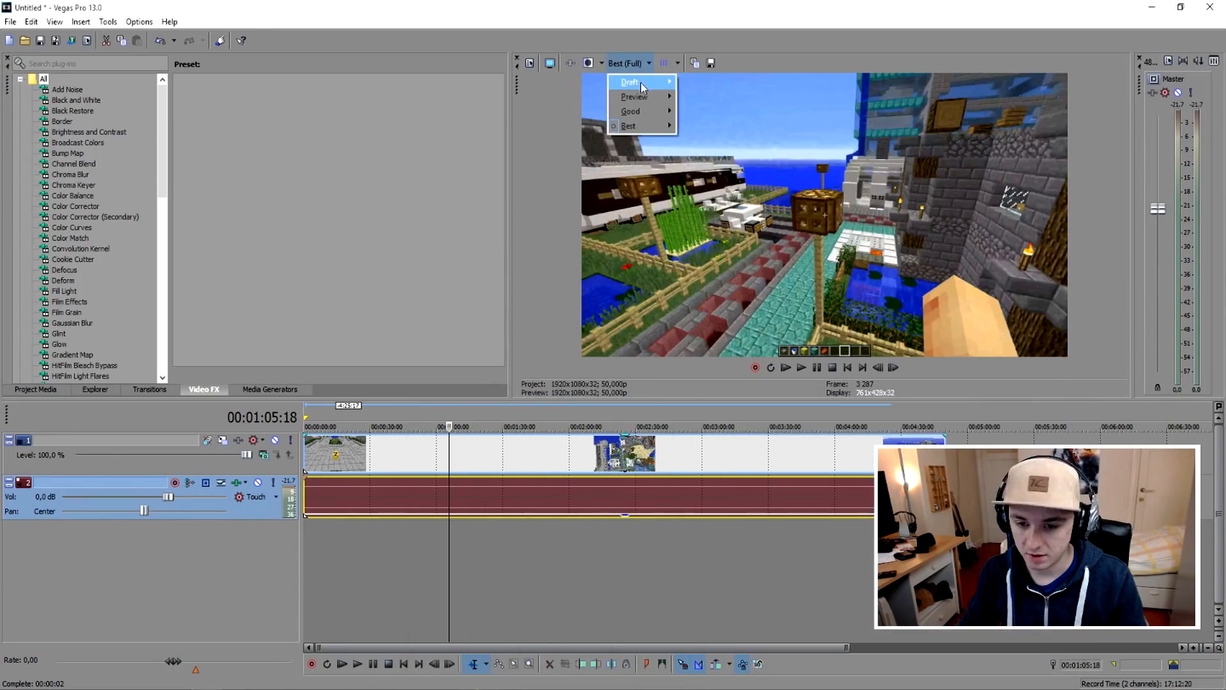
pyautogui.moveTo(653, 85)
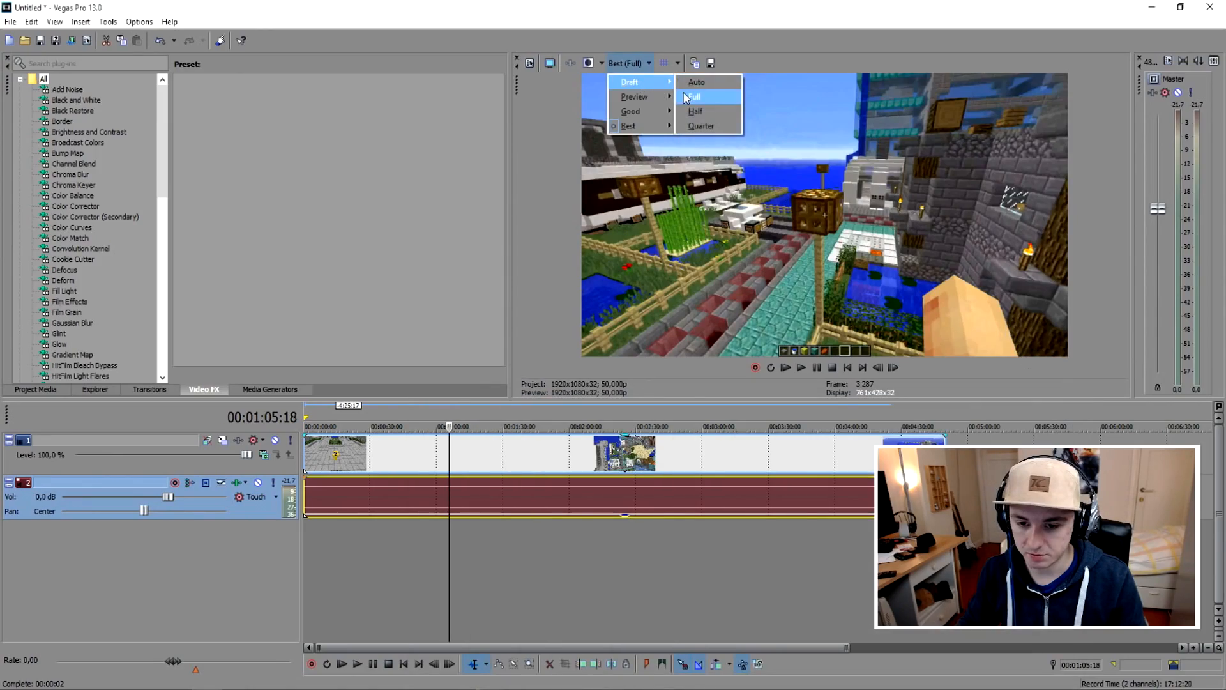
pyautogui.click(696, 96)
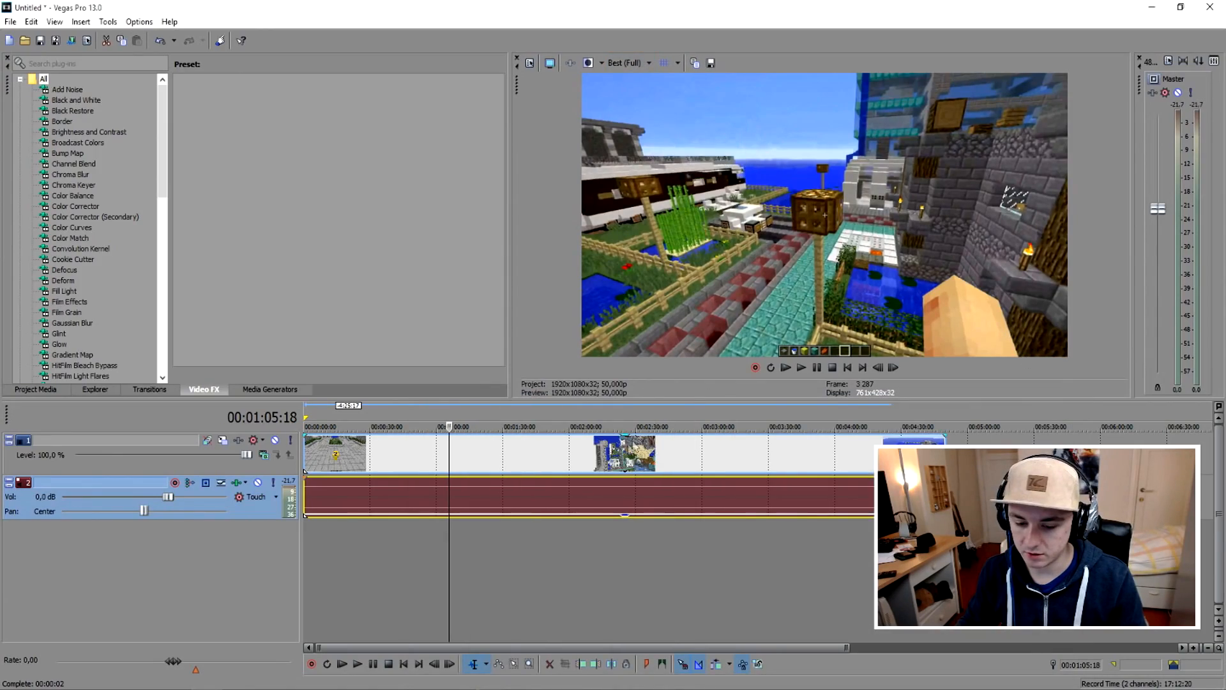
# Add the music file from the file browser to a new audio track below the gameplay audio, starting around 00:01:22.
pyautogui.click(617, 457)
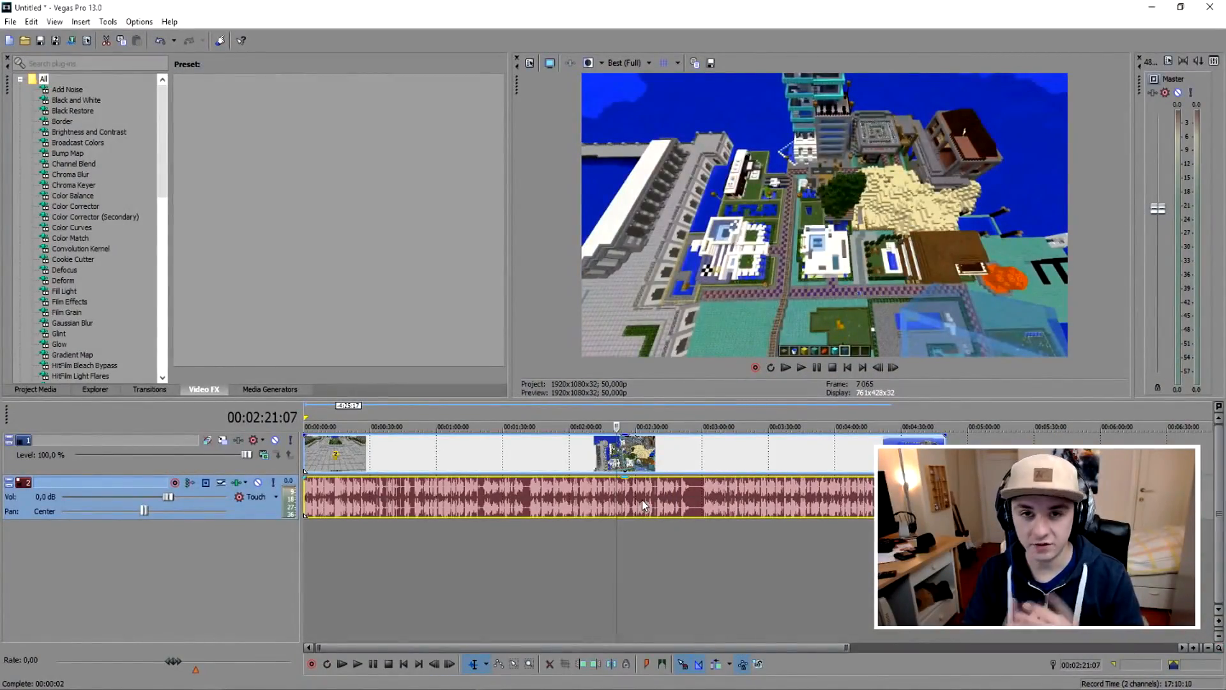
pyautogui.click(580, 687)
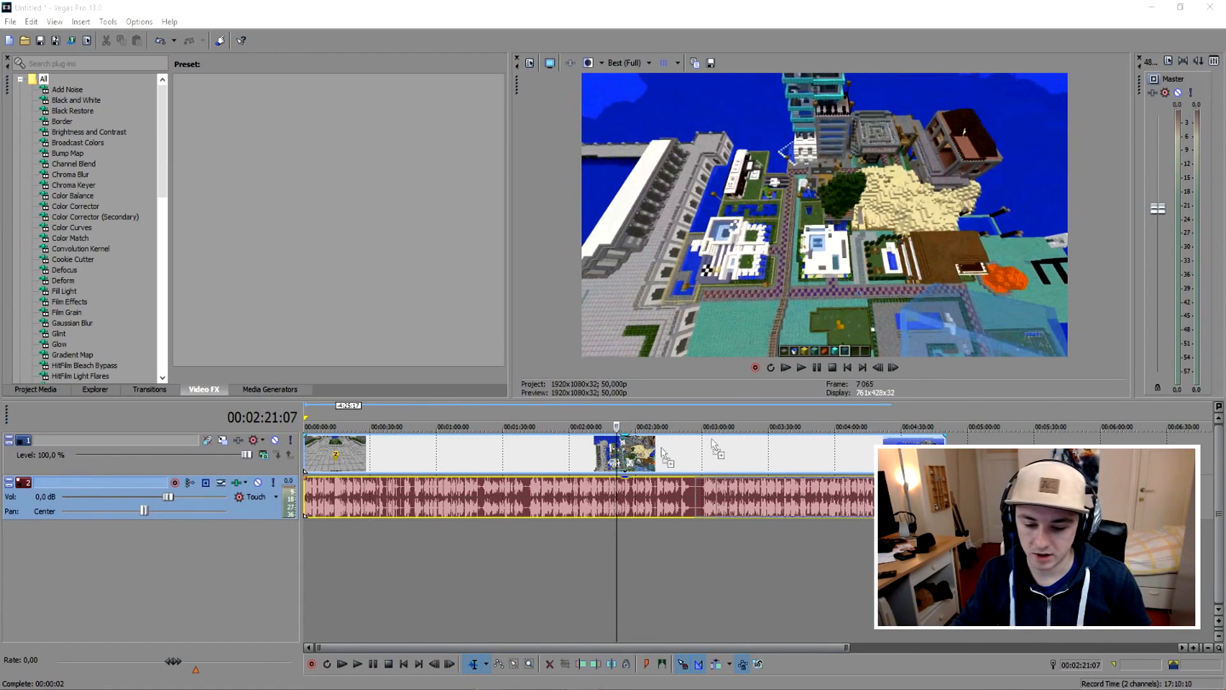
pyautogui.moveTo(712, 439); pyautogui.dragTo(486, 542)
pyautogui.click(497, 542)
# Listen to the beginning of the music event, split it at about 00:01:32:16 and delete the quiet intro before the split.
pyautogui.scroll(3, 502, 543)
pyautogui.press('space')
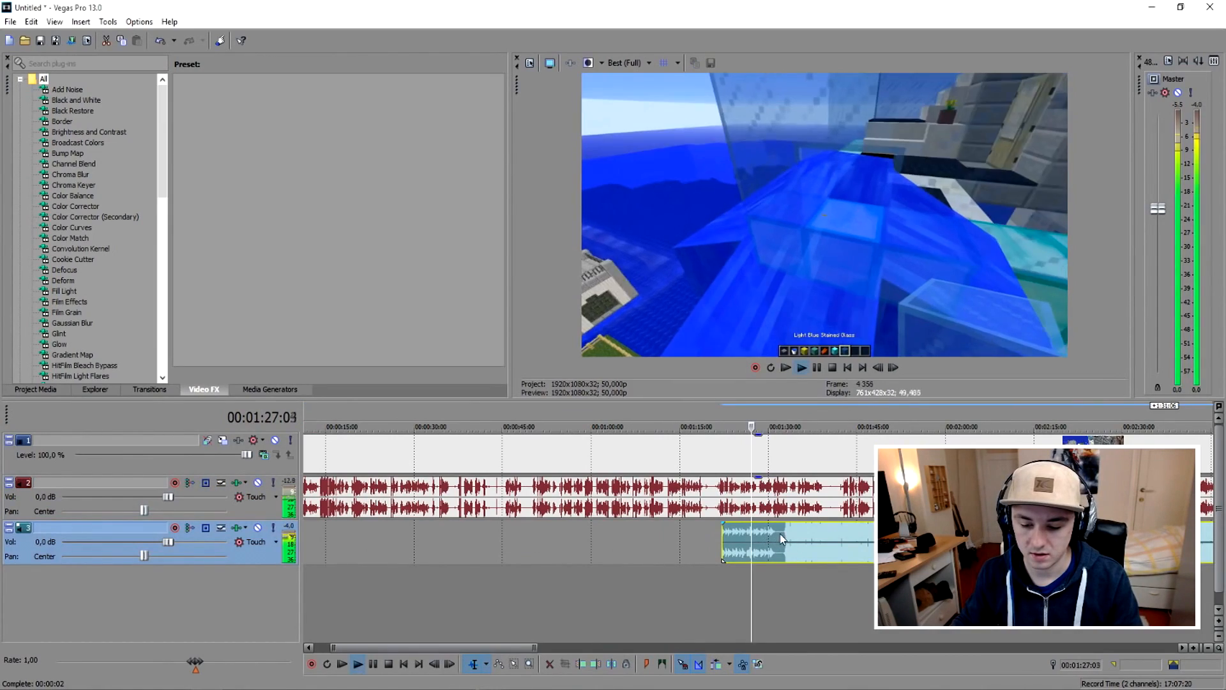
pyautogui.scroll(3, 779, 531)
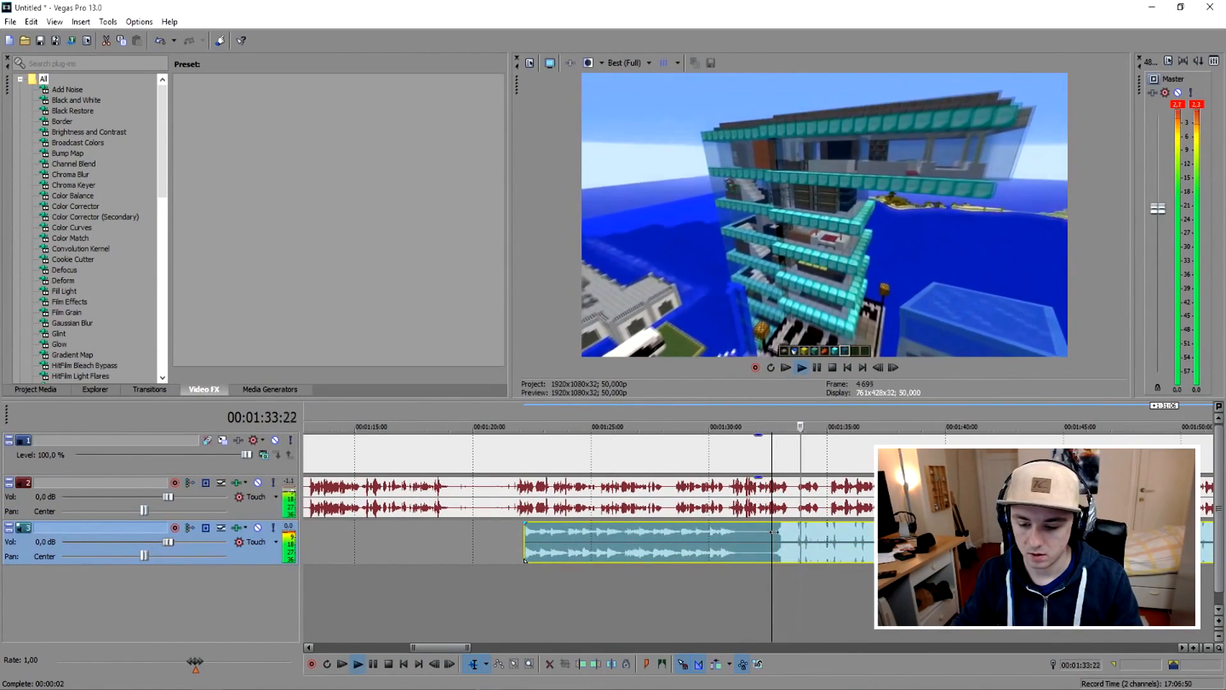
pyautogui.press('space')
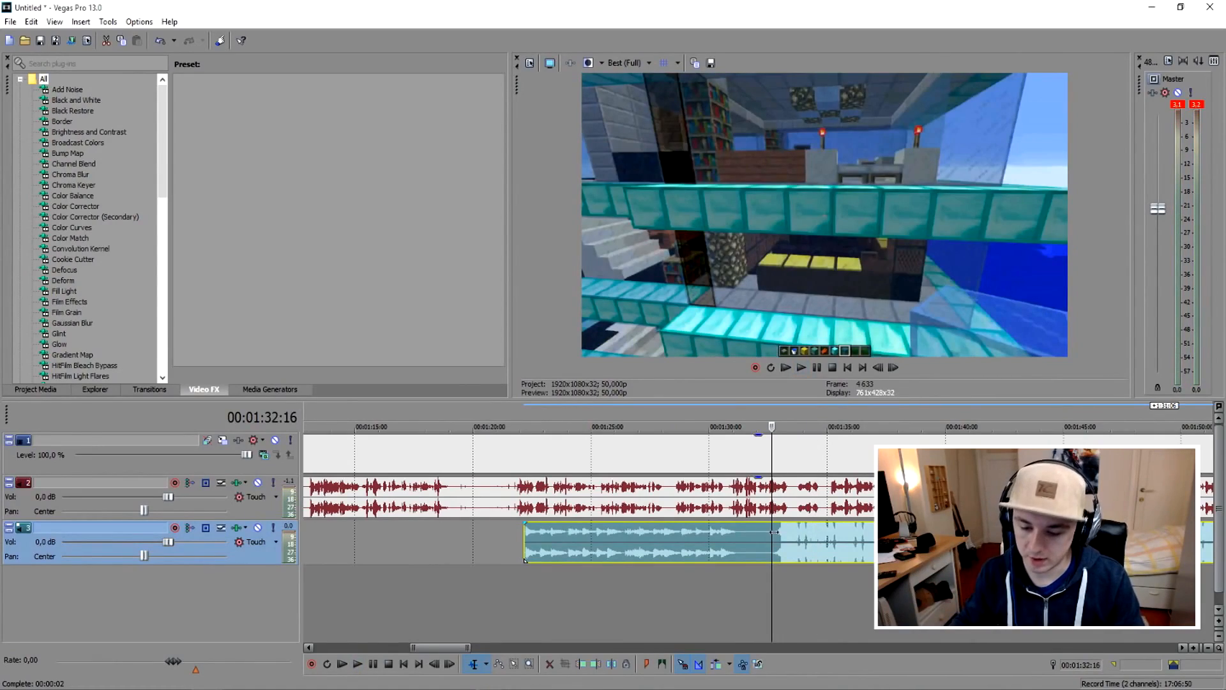
pyautogui.press('space')
pyautogui.press('space')
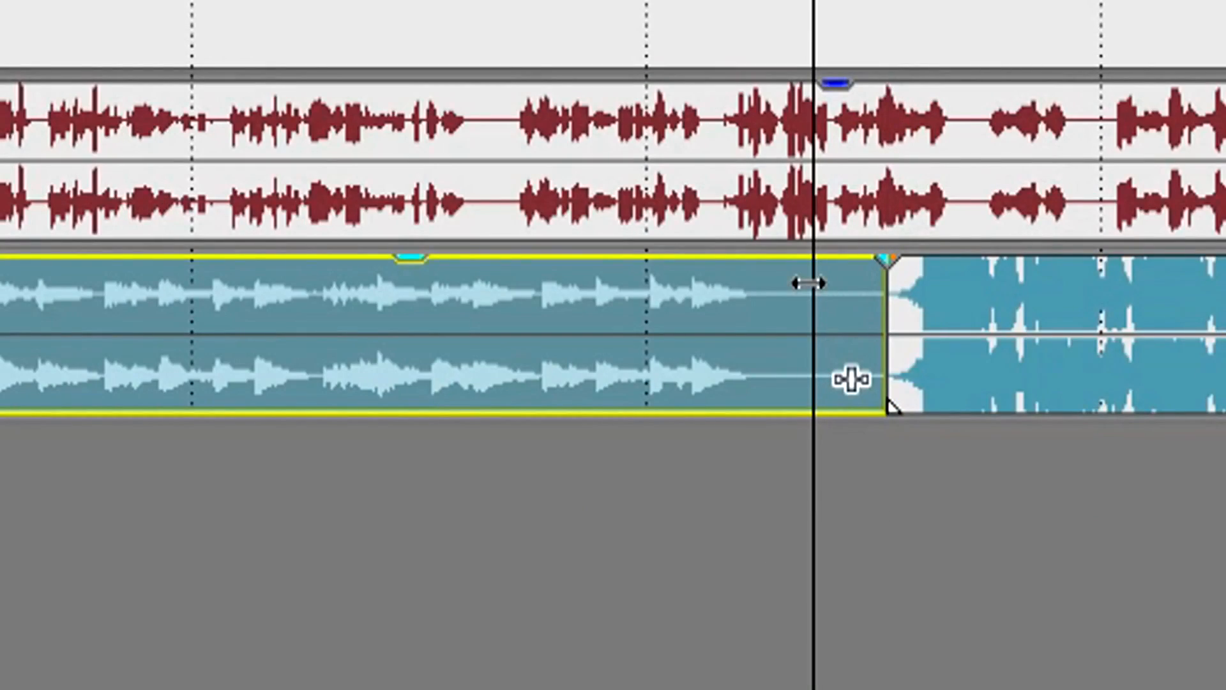
pyautogui.press('Delete')
# Move the remaining music event to the very start of the timeline and return the cursor to 00:00:00:00.
pyautogui.scroll(-6, 951, 363)
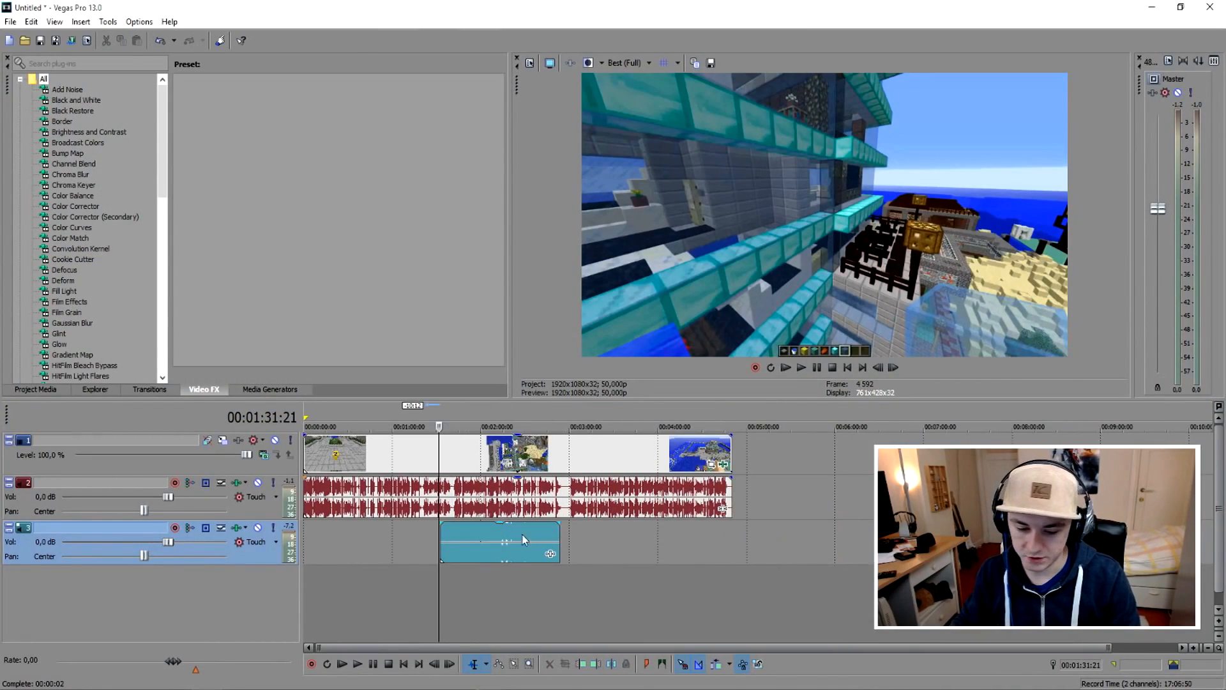
pyautogui.moveTo(523, 540); pyautogui.dragTo(286, 532)
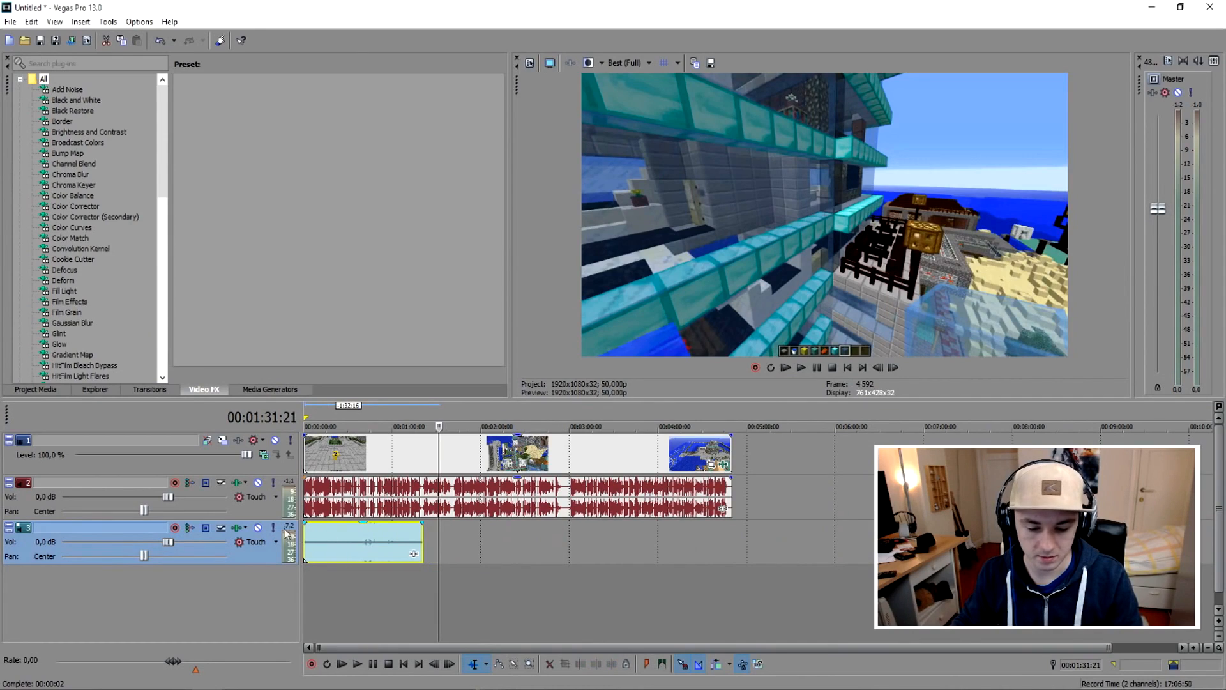
pyautogui.click(847, 368)
# Add a fade-in of about 12 frames to the start of the gameplay video event.
pyautogui.scroll(8, 306, 450)
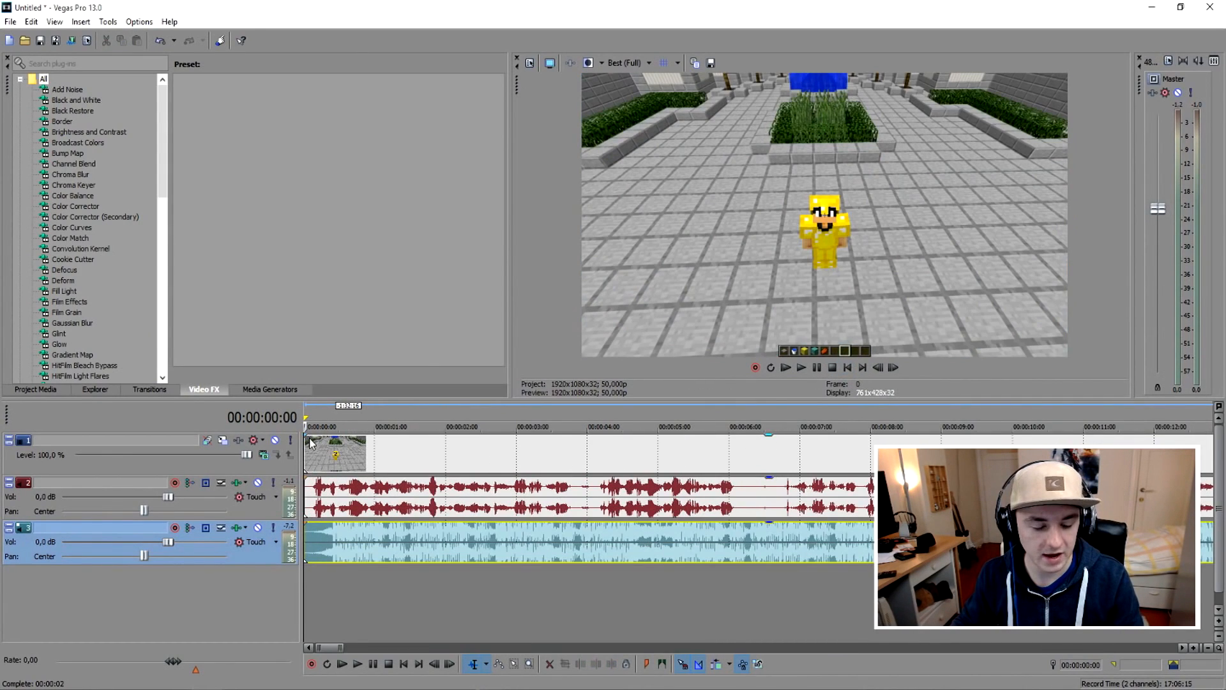
pyautogui.click(309, 441)
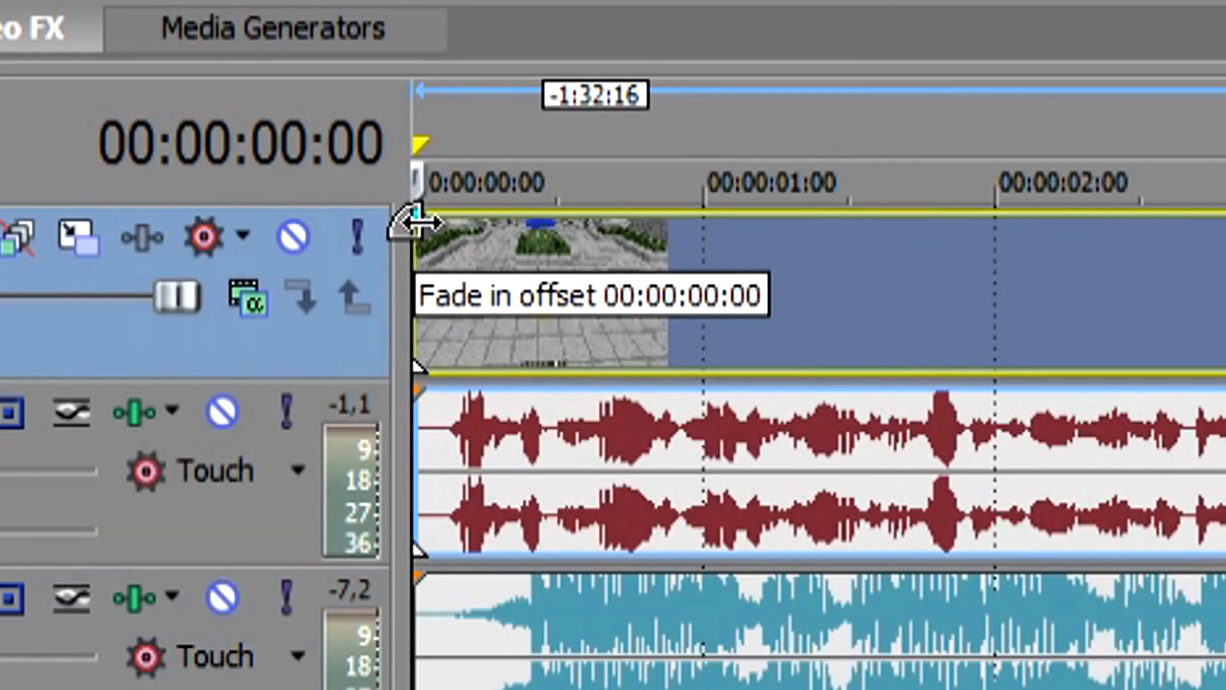
pyautogui.moveTo(415, 222); pyautogui.dragTo(547, 225)
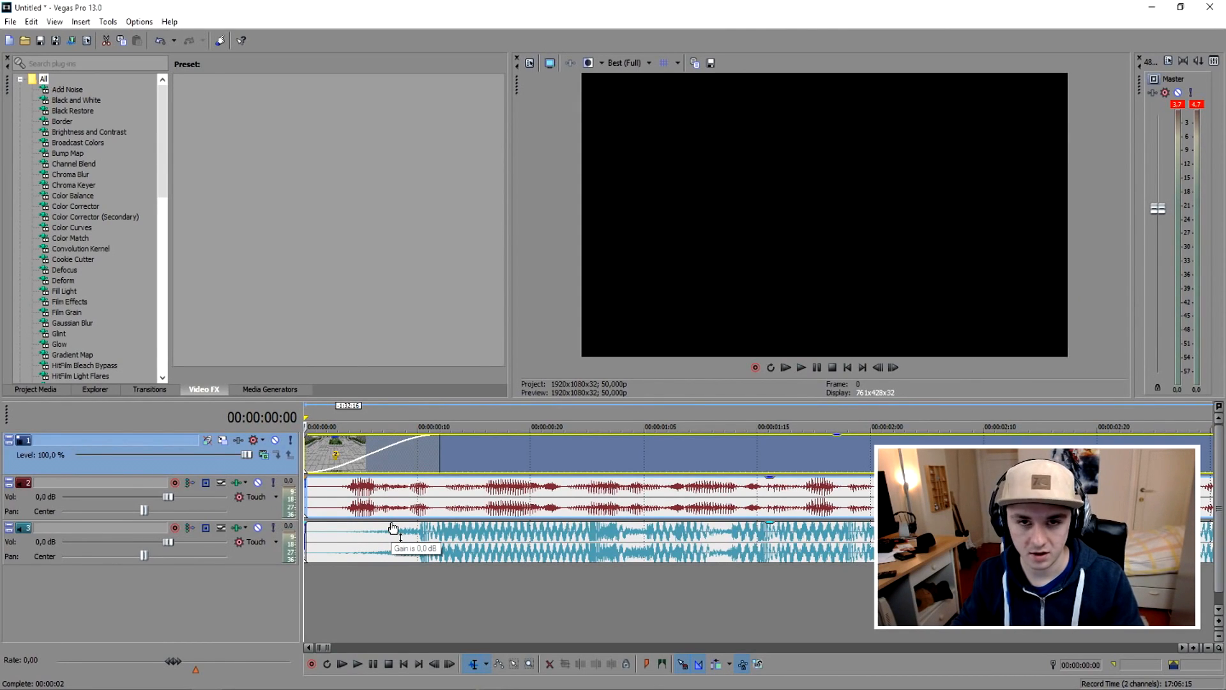
# Play the project from the start and lower the gain of the music event on the third track all the way down.
pyautogui.press('space')
pyautogui.moveTo(491, 528); pyautogui.dragTo(493, 566)
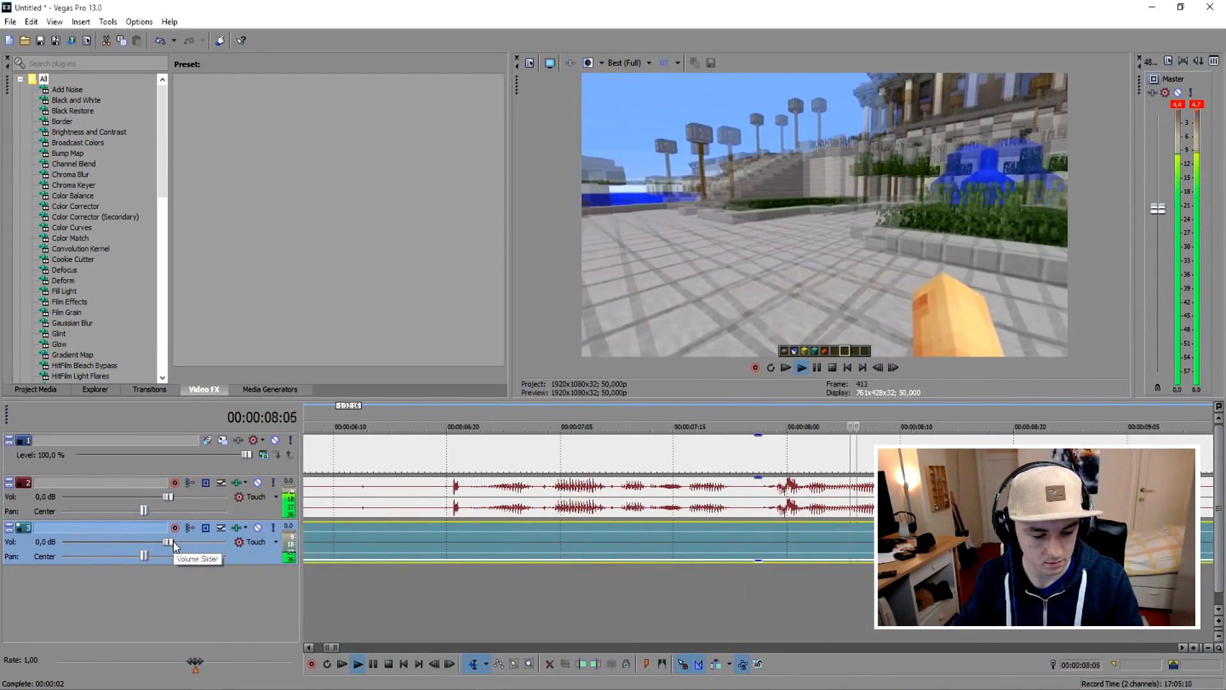
# Play the project from the start and lower the third track's music volume to about -11.4 dB, listening to the balance with the voice.
pyautogui.press('space')
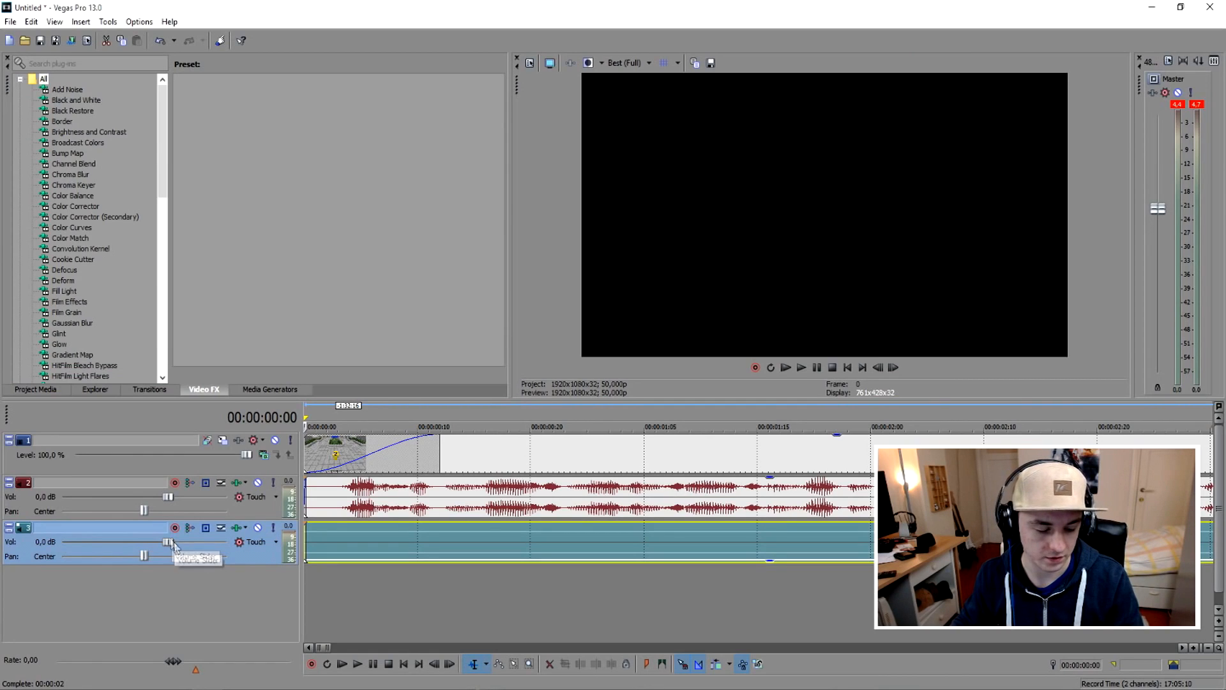
pyautogui.press('space')
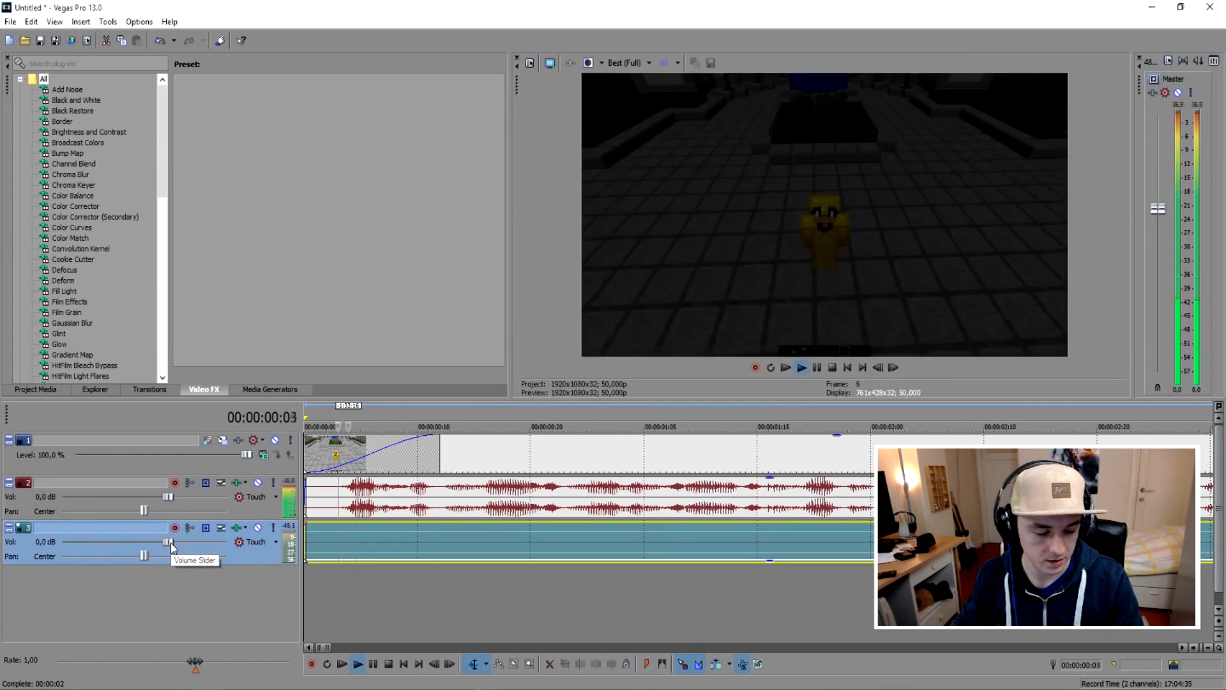
pyautogui.moveTo(170, 542); pyautogui.dragTo(113, 527)
pyautogui.scroll(-2, 523, 474)
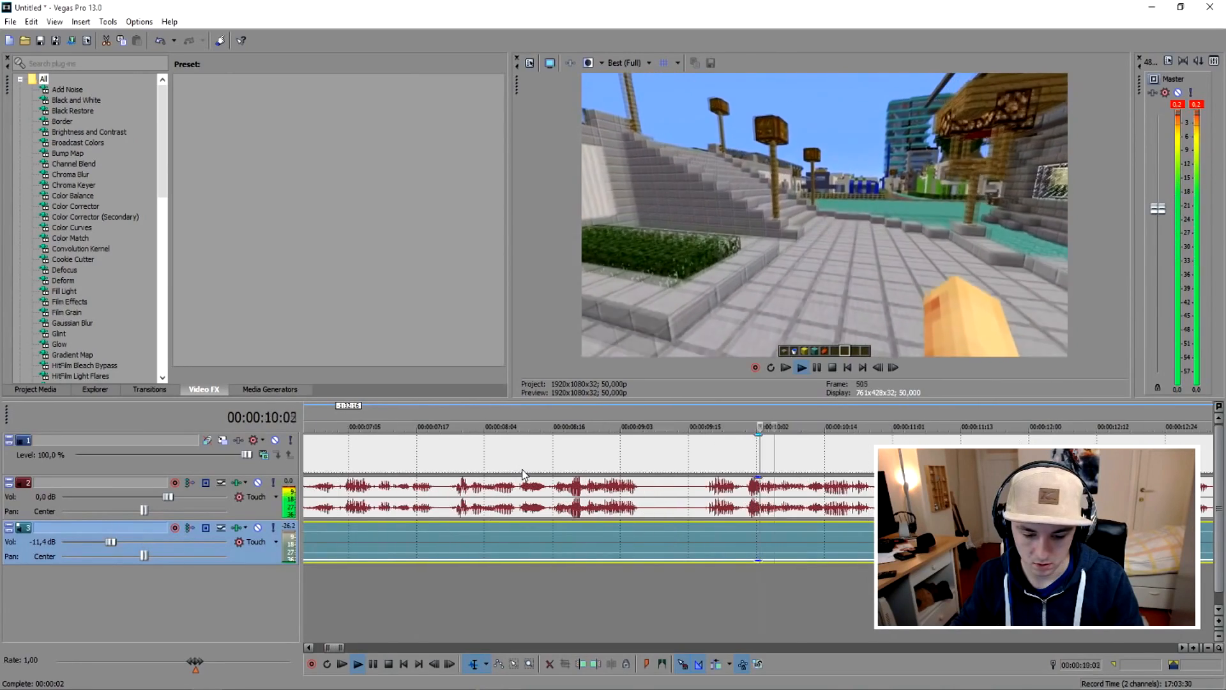
pyautogui.press('space')
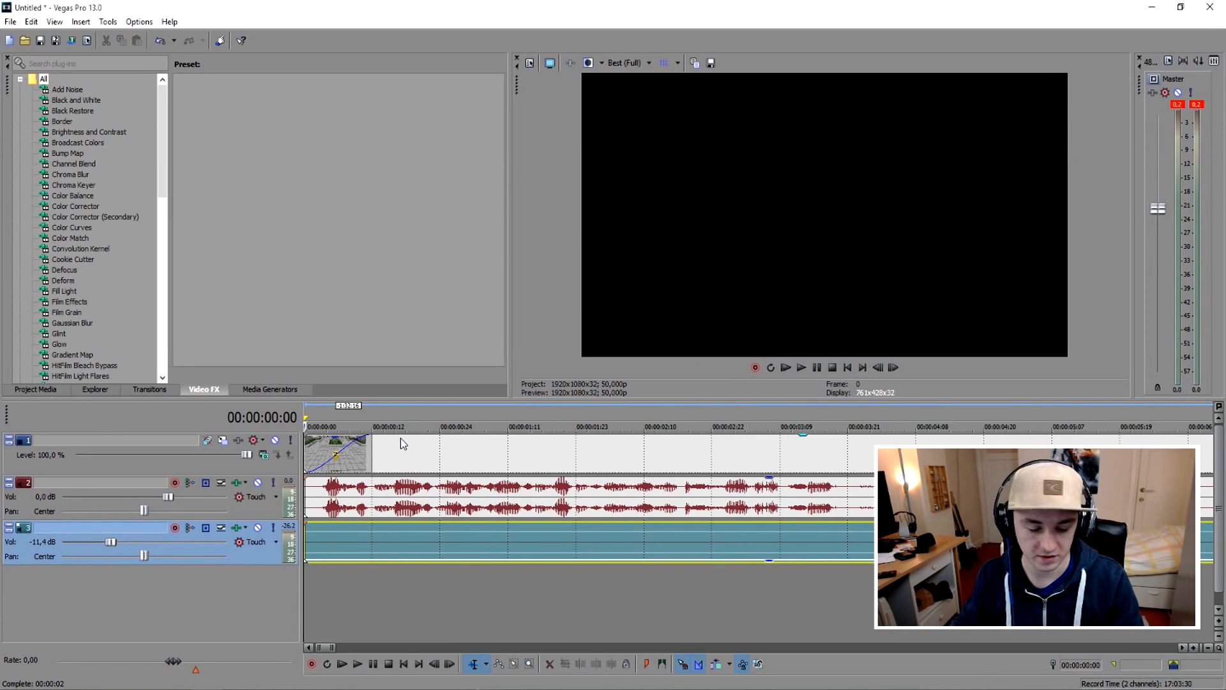
pyautogui.press('space')
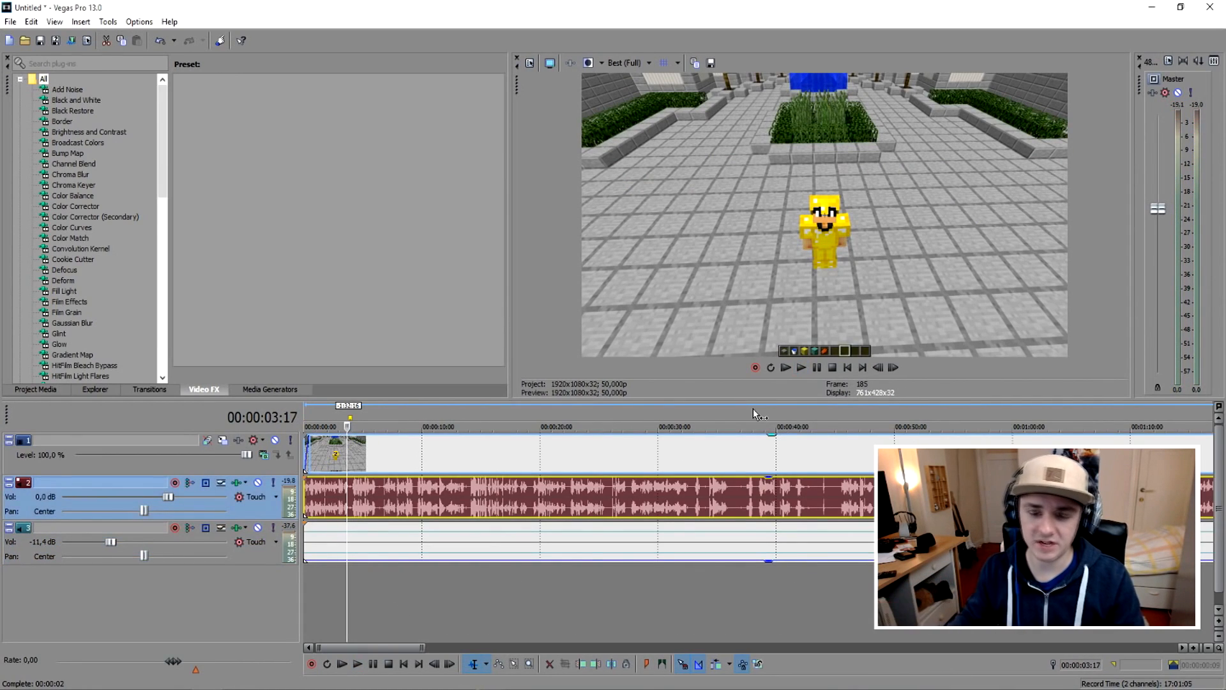
# Skim through the beginning of the gameplay video in search of a pause in the commentary.
pyautogui.scroll(-1, 710, 409)
pyautogui.scroll(-2, 711, 409)
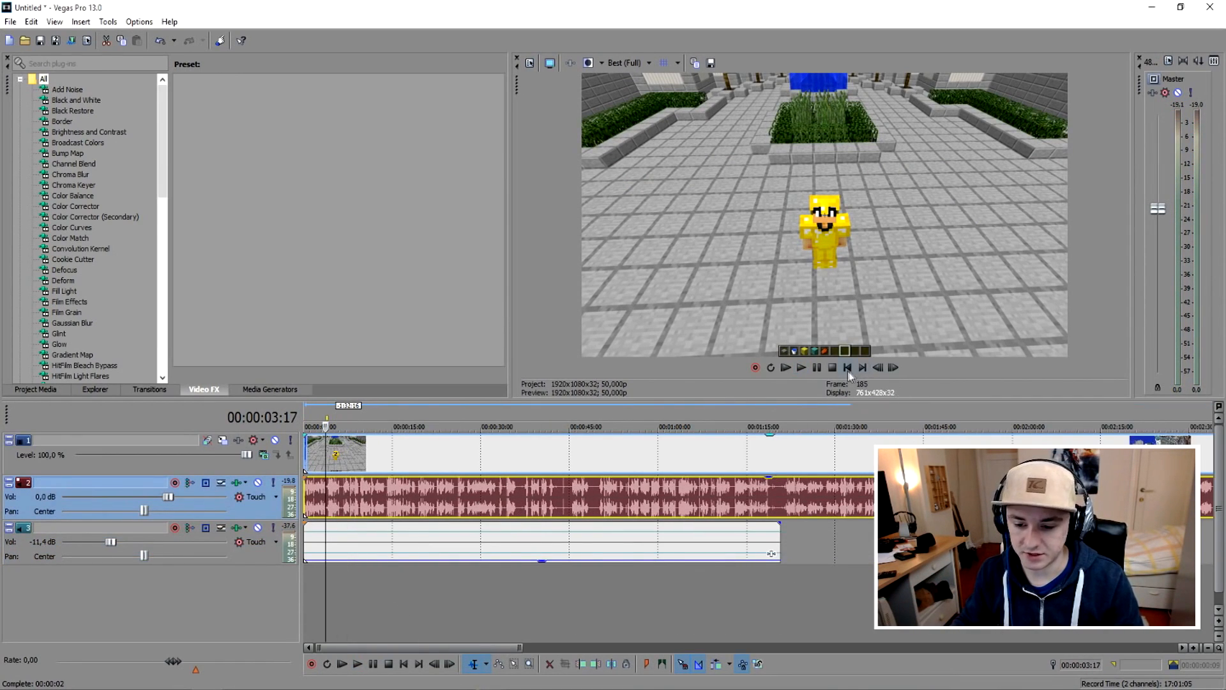
pyautogui.hotkey('ctrl', 'Home')
pyautogui.click(584, 441)
pyautogui.click(592, 443)
pyautogui.click(678, 452)
pyautogui.click(701, 454)
pyautogui.click(359, 468)
# Cut the roughly 15-frame silent pause at about 00:00:13:16 out of the gameplay video and voice events and close the gap.
pyautogui.scroll(1, 601, 479)
pyautogui.scroll(3, 605, 484)
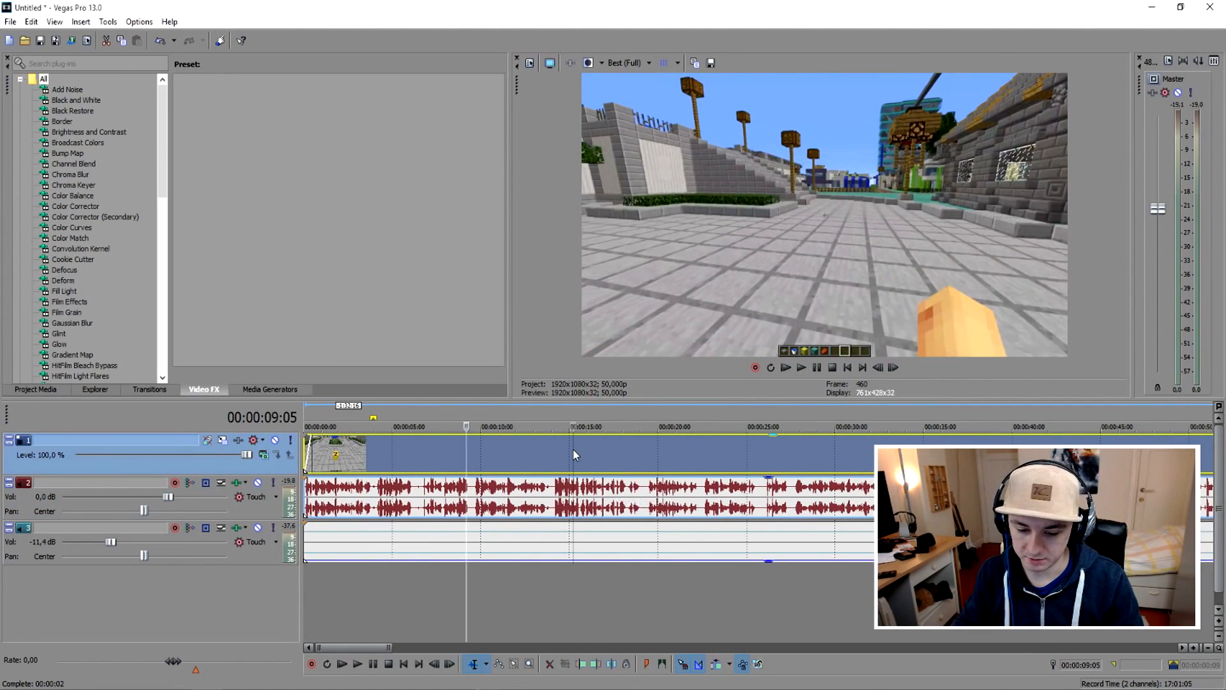
pyautogui.scroll(1, 625, 451)
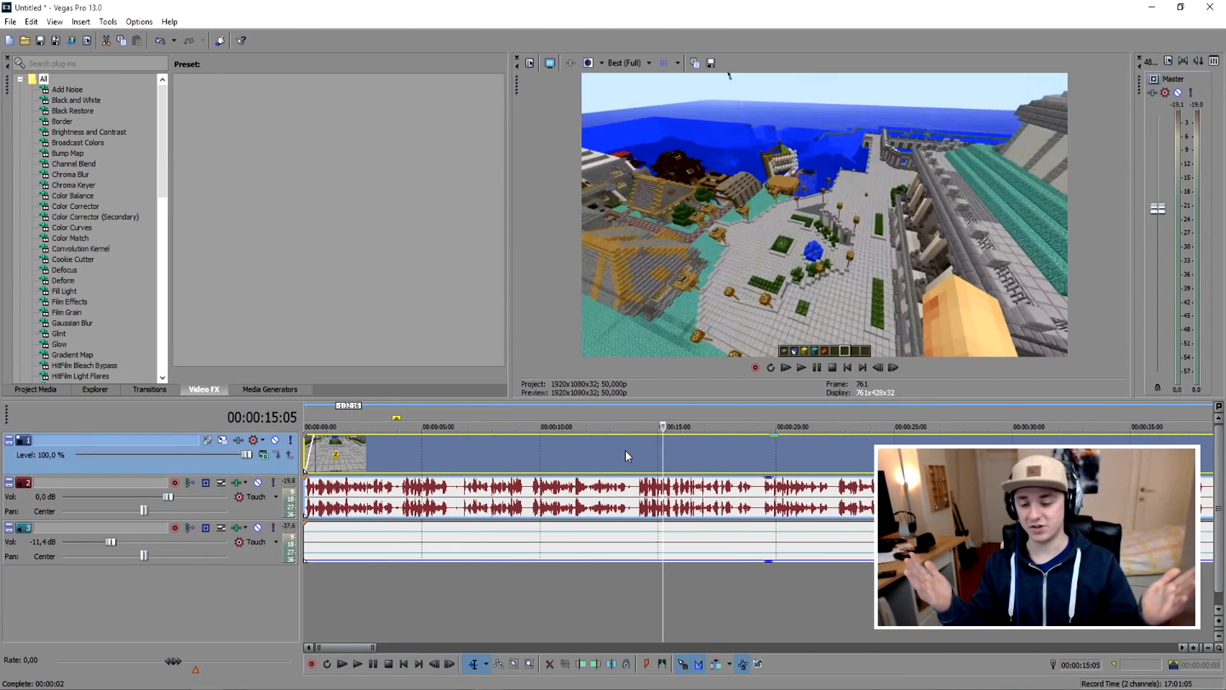
pyautogui.click(624, 450)
pyautogui.scroll(2, 720, 498)
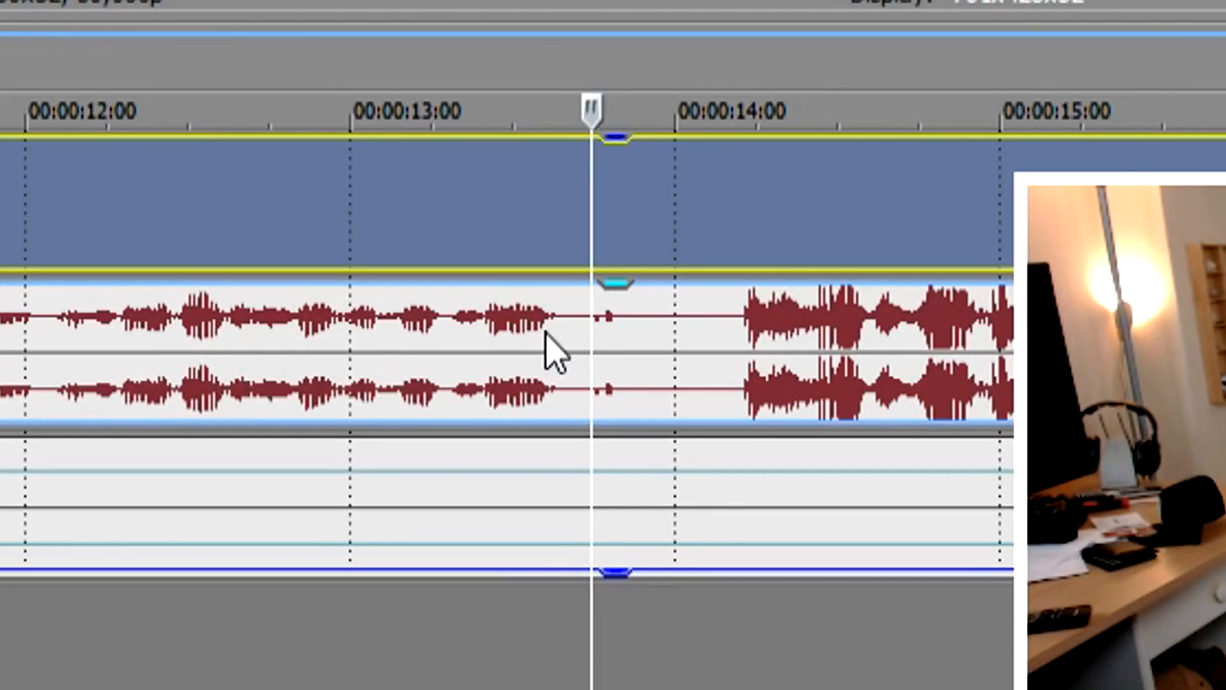
pyautogui.click(738, 493)
pyautogui.press('s')
pyautogui.click(797, 486)
pyautogui.press('s')
pyautogui.press('Delete')
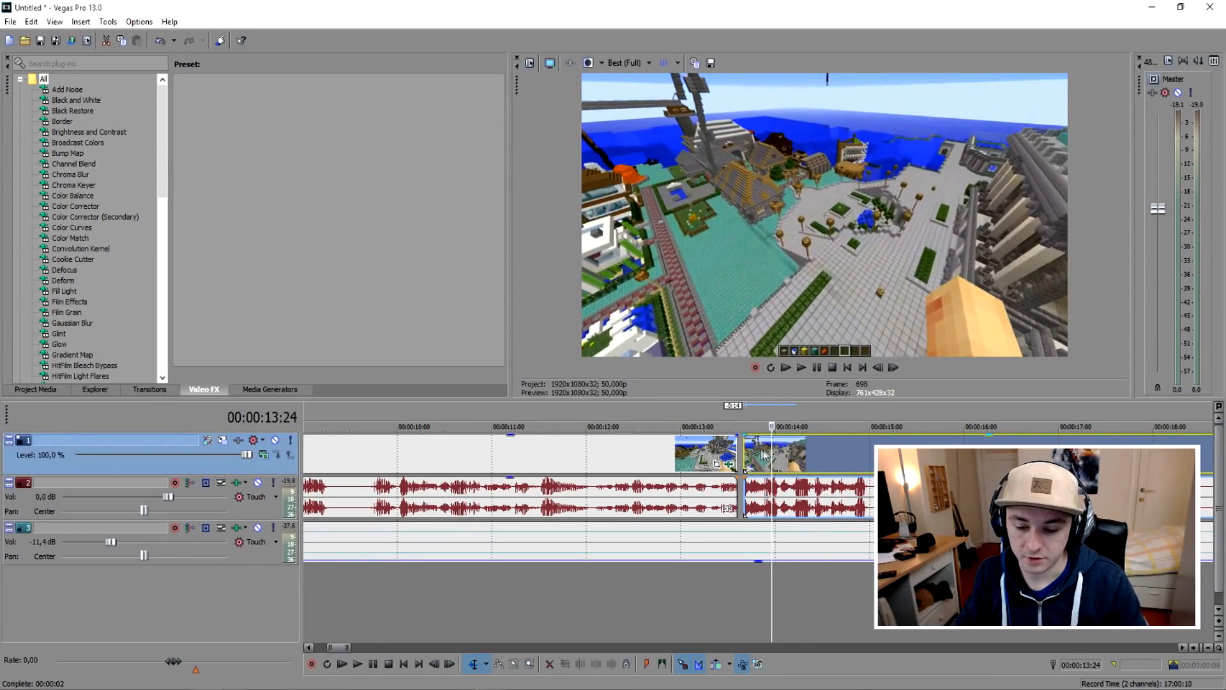
# Check the gameplay around the cut at about 00:00:13:16 and return the cursor to the project start.
pyautogui.click(711, 416)
pyautogui.scroll(-4, 817, 457)
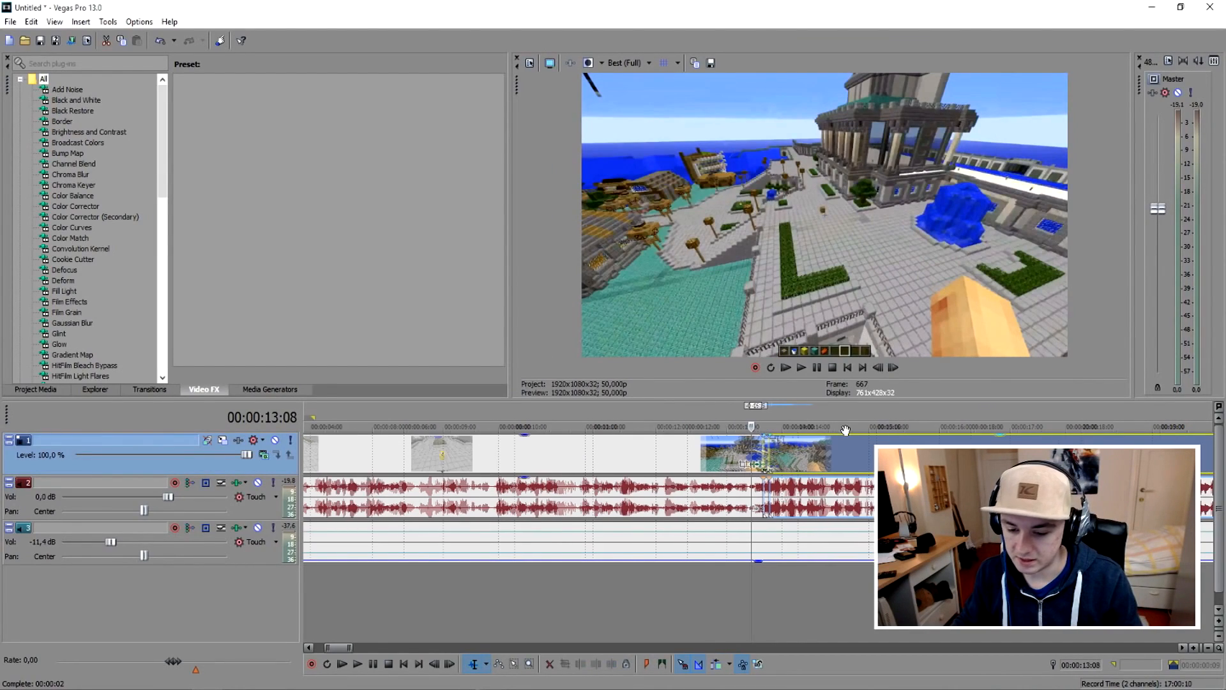
pyautogui.click(823, 453)
pyautogui.scroll(-2, 823, 454)
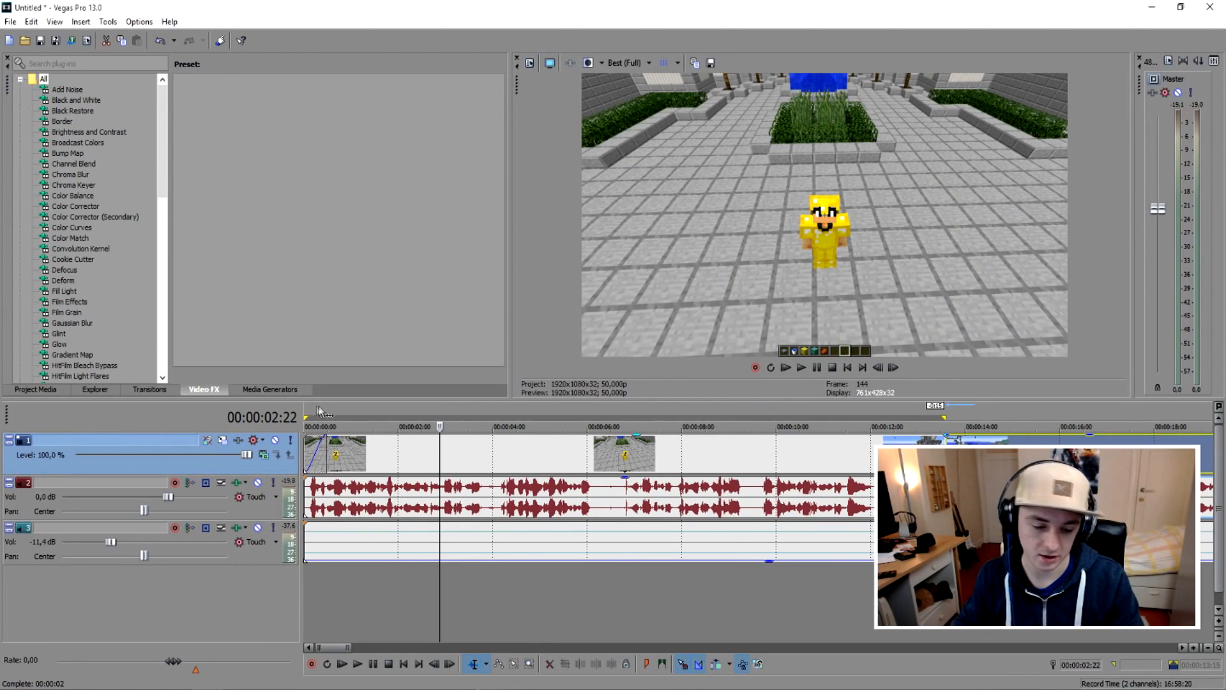
pyautogui.click(848, 367)
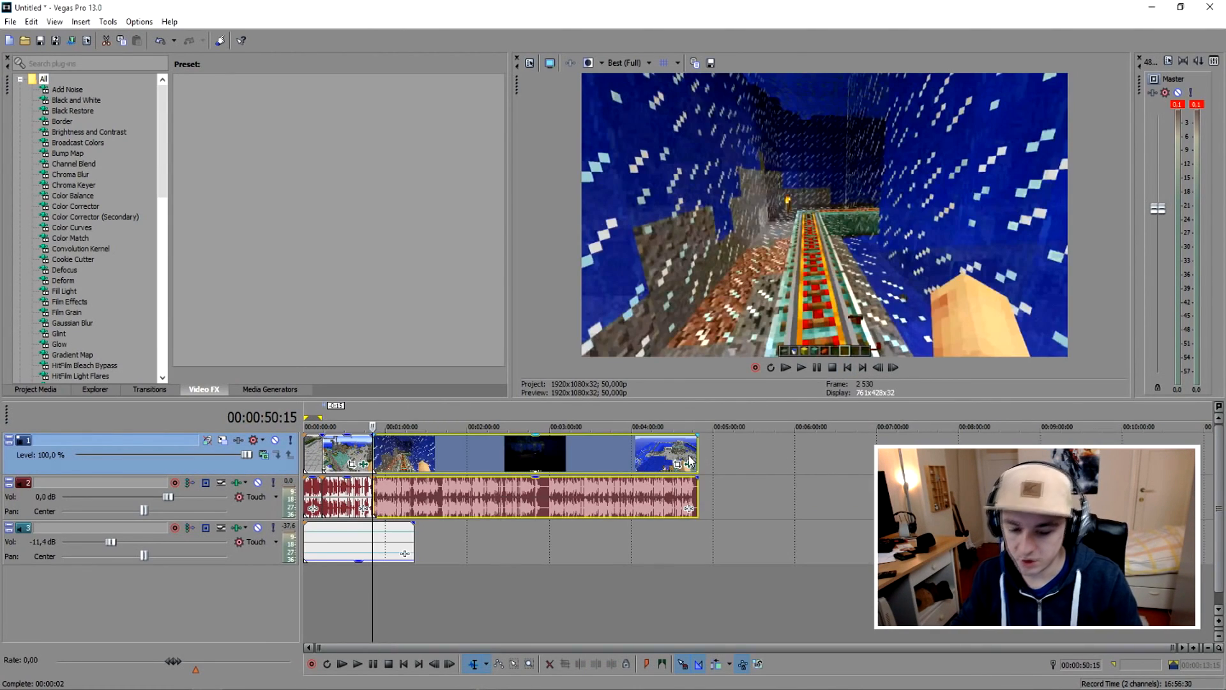
# Listen to the gameplay commentary from about 00:04:32 to 00:04:38 to find where the closing part begins.
pyautogui.click(679, 456)
pyautogui.scroll(5, 683, 442)
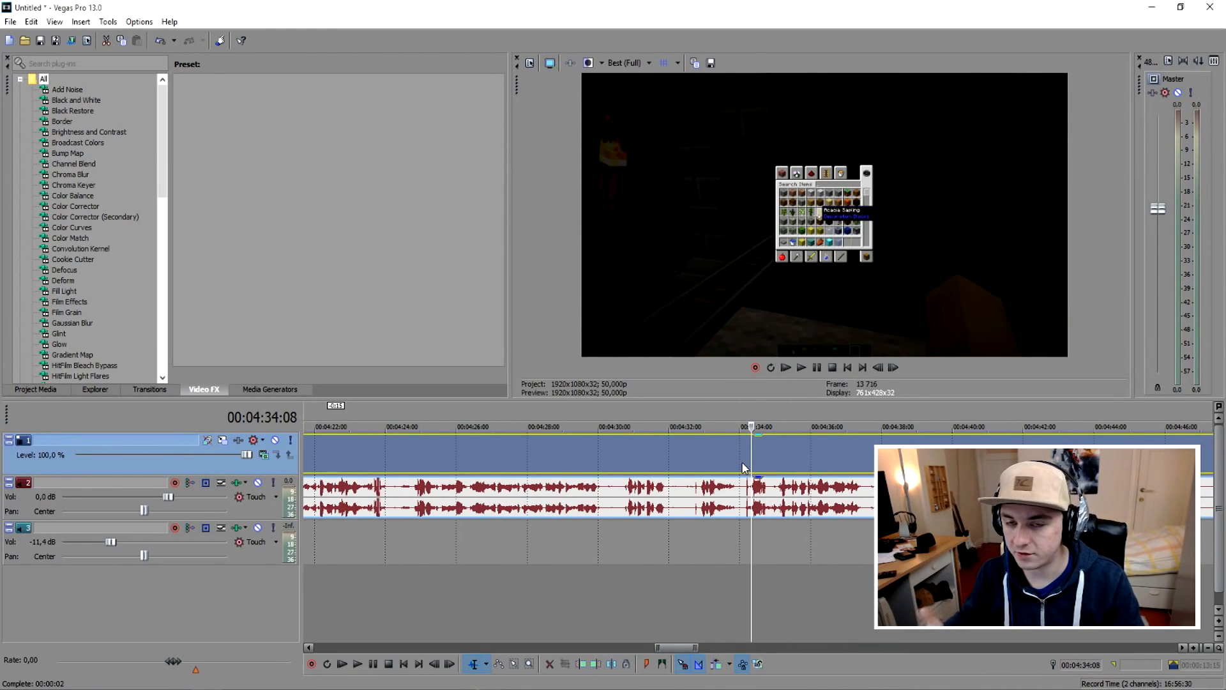
pyautogui.scroll(2, 744, 468)
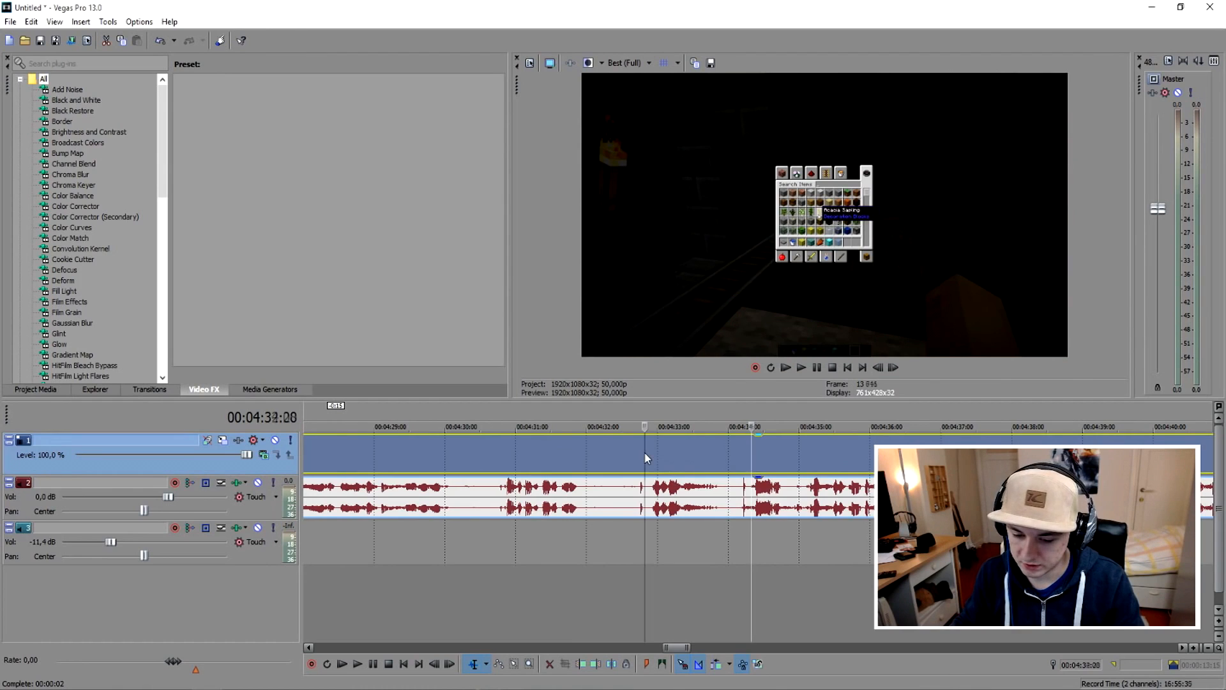
pyautogui.click(645, 457)
pyautogui.press('space')
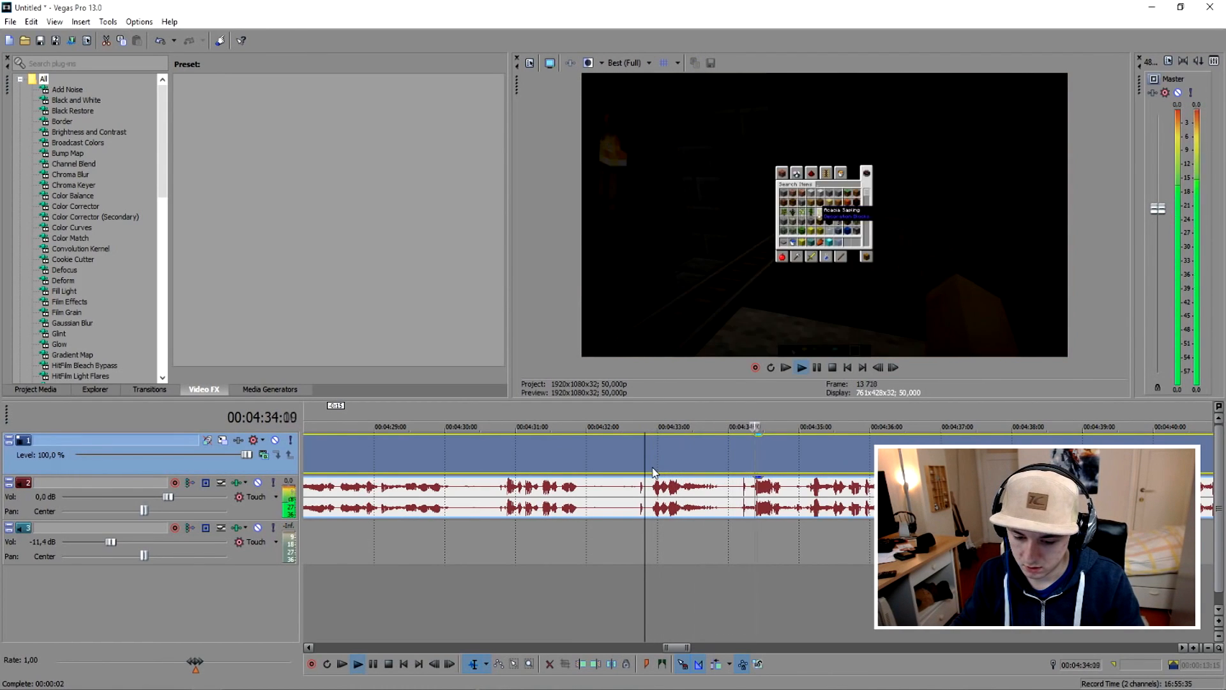
pyautogui.press('space')
pyautogui.press('space')
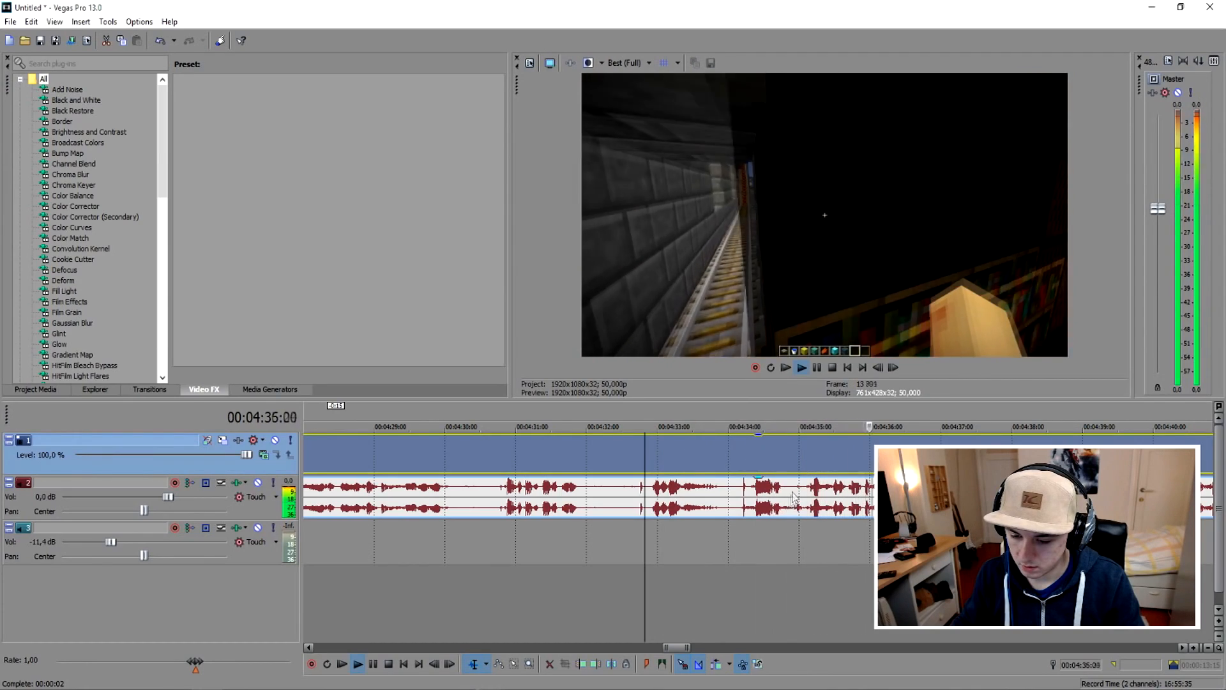
pyautogui.press('space')
pyautogui.click(803, 492)
pyautogui.press('space')
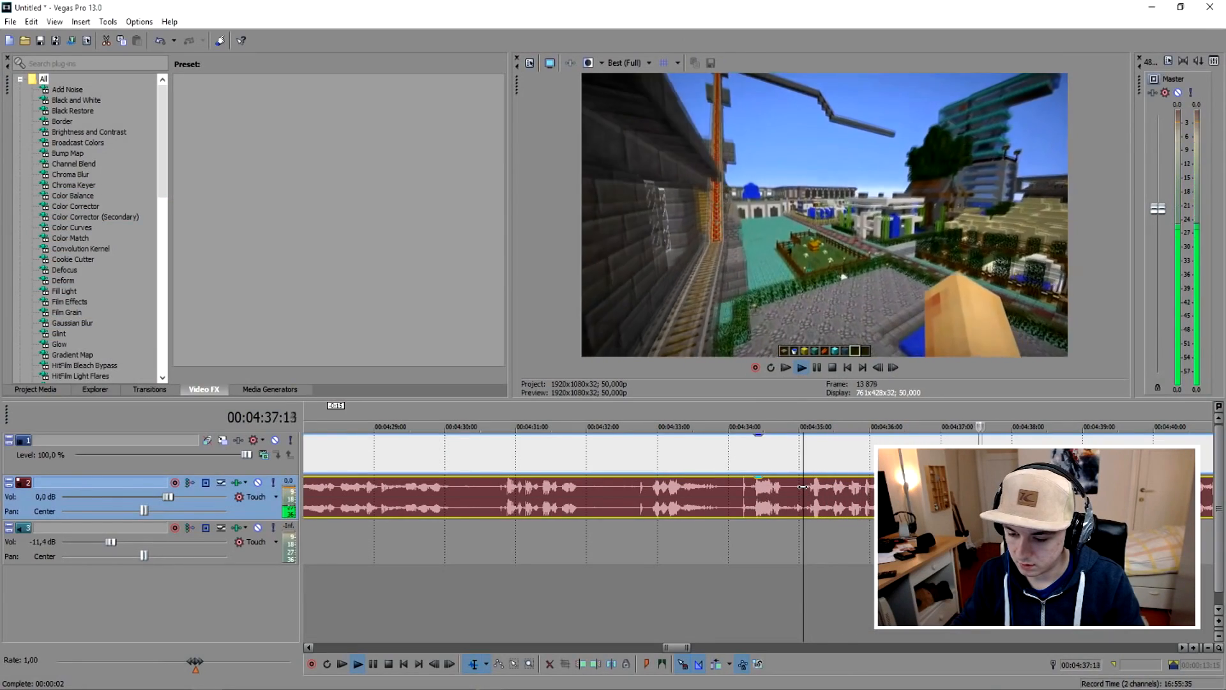
pyautogui.scroll(-2, 803, 486)
pyautogui.press('space')
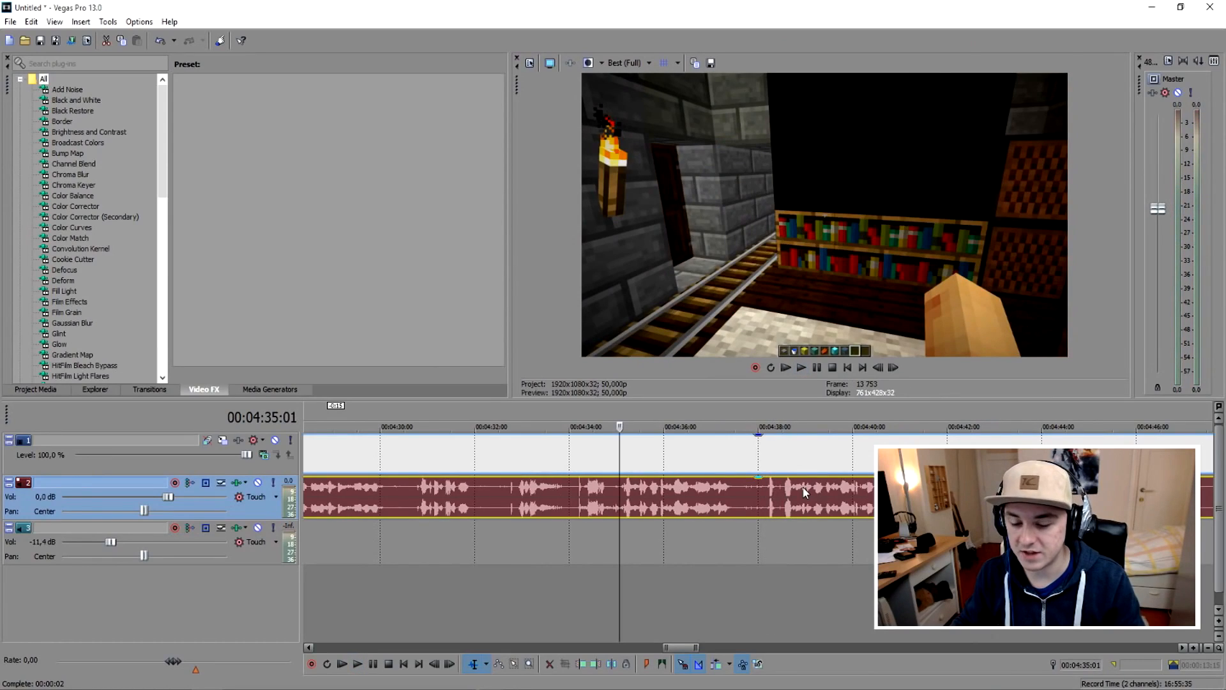
# Split the gameplay events at about 00:04:38:13 and delete the section between 00:00:50:15 and the split.
pyautogui.click(777, 485)
pyautogui.press('space')
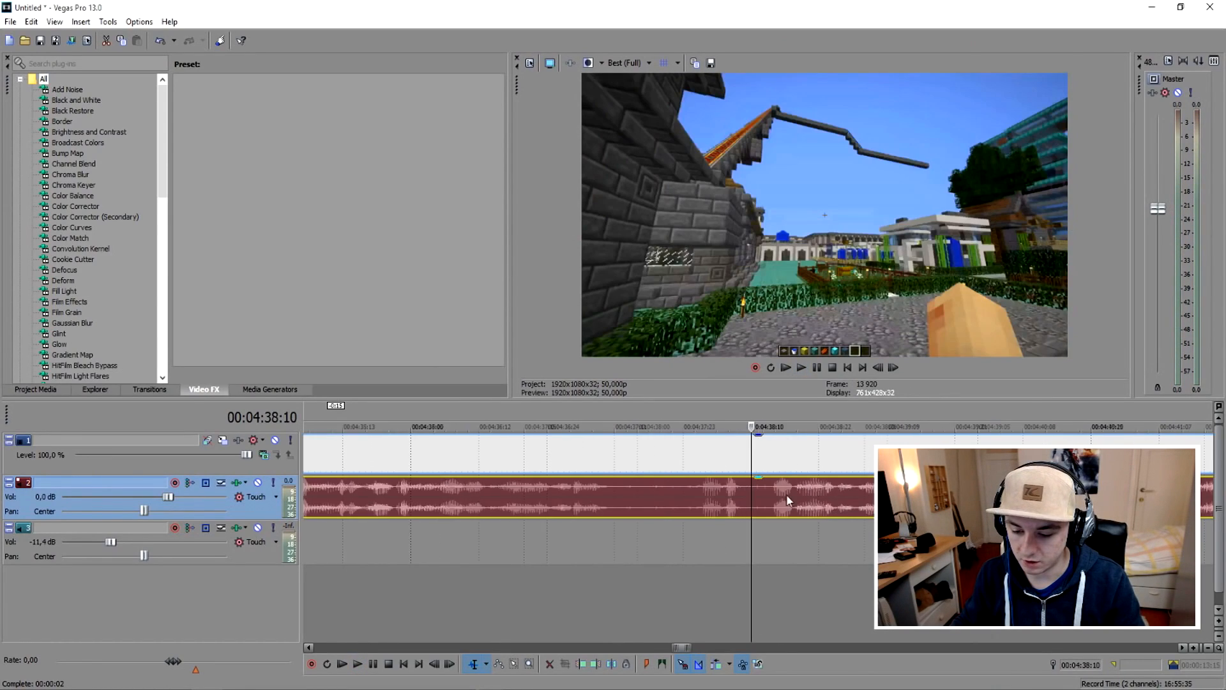
pyautogui.scroll(2, 794, 488)
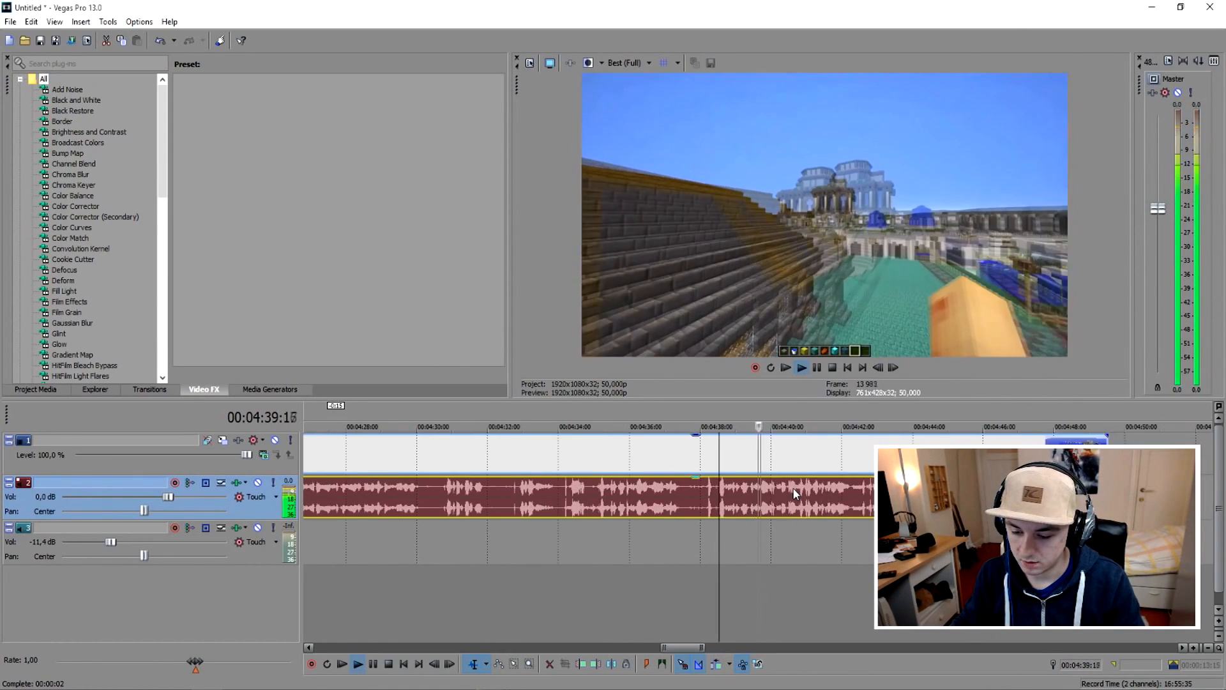
pyautogui.scroll(-2, 794, 492)
pyautogui.press('space')
pyautogui.scroll(-4, 692, 461)
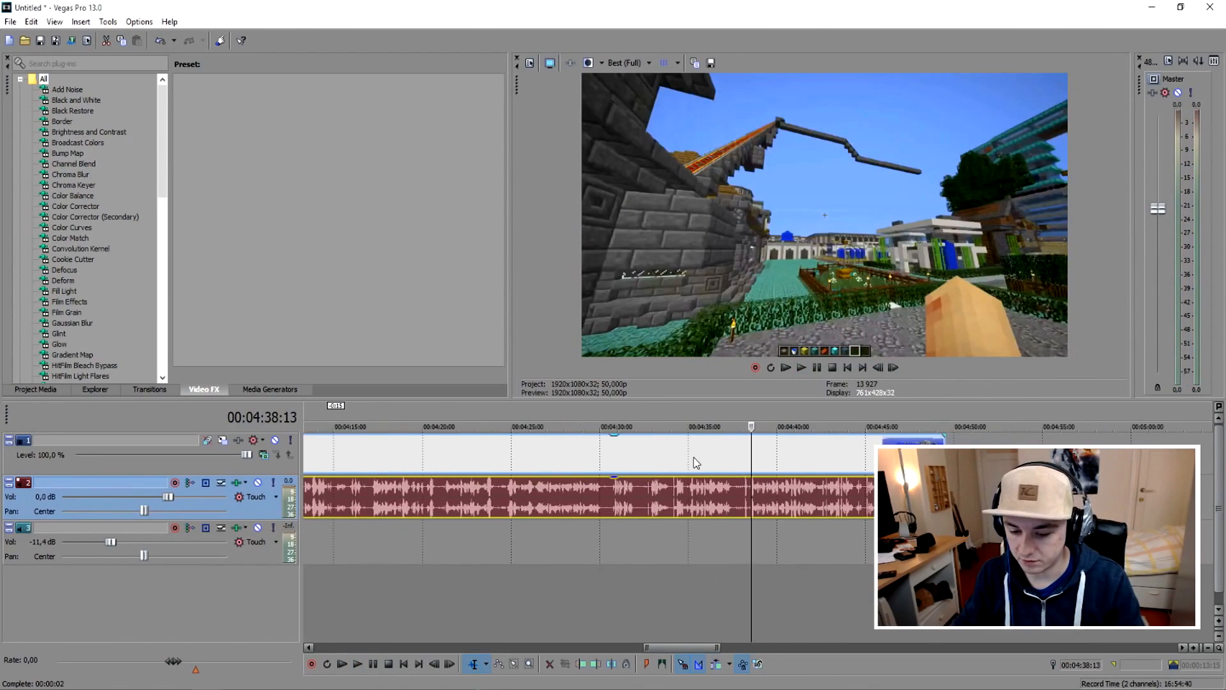
pyautogui.scroll(2, 686, 464)
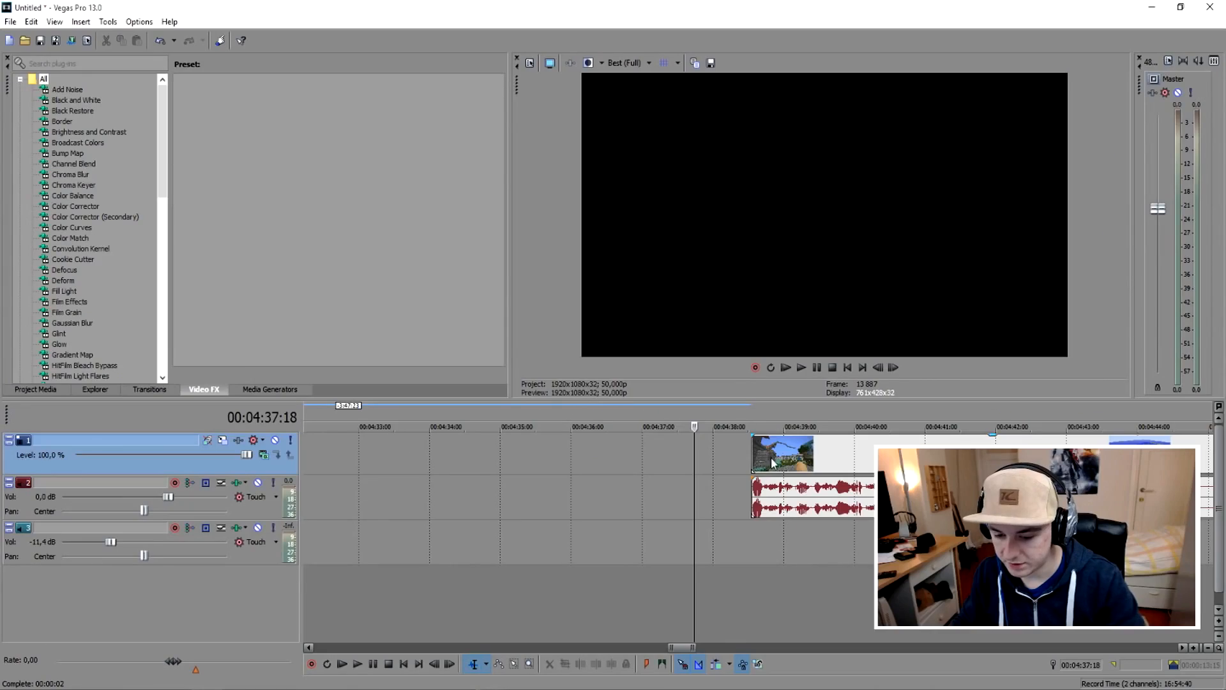
# Move the remaining closing gameplay event back against the end of the earlier footage at about 00:00:50:15.
pyautogui.moveTo(772, 463); pyautogui.dragTo(577, 479)
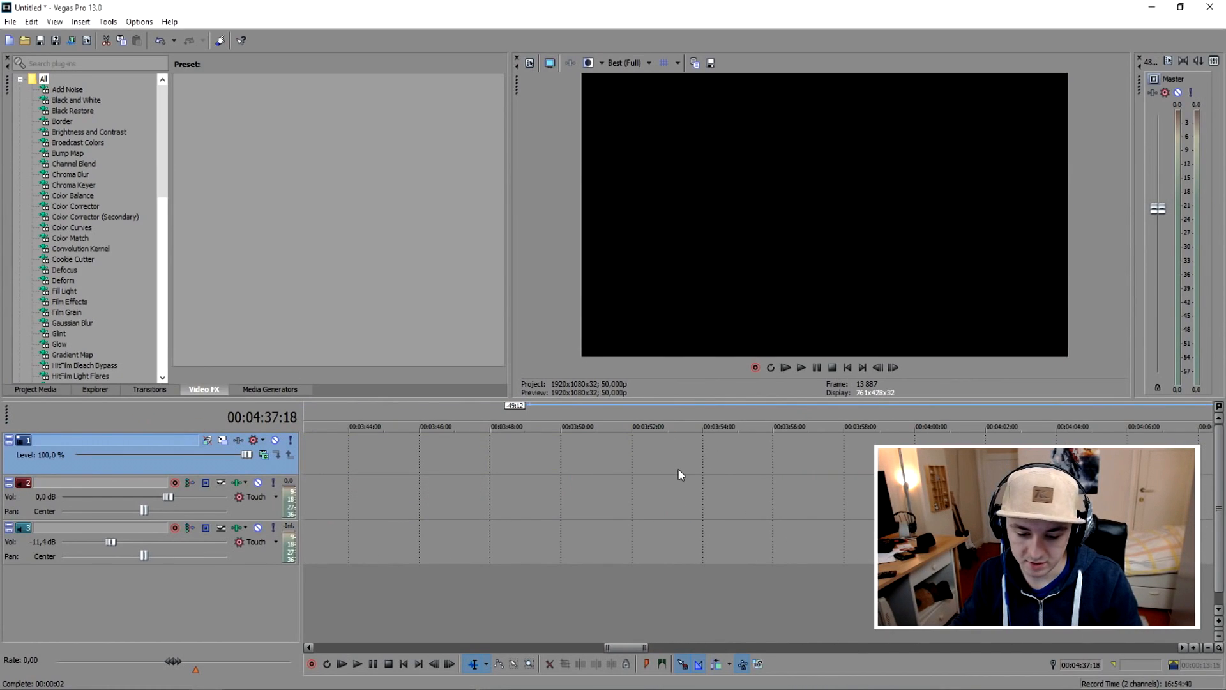
pyautogui.scroll(-3, 679, 471)
pyautogui.moveTo(795, 464); pyautogui.dragTo(572, 482)
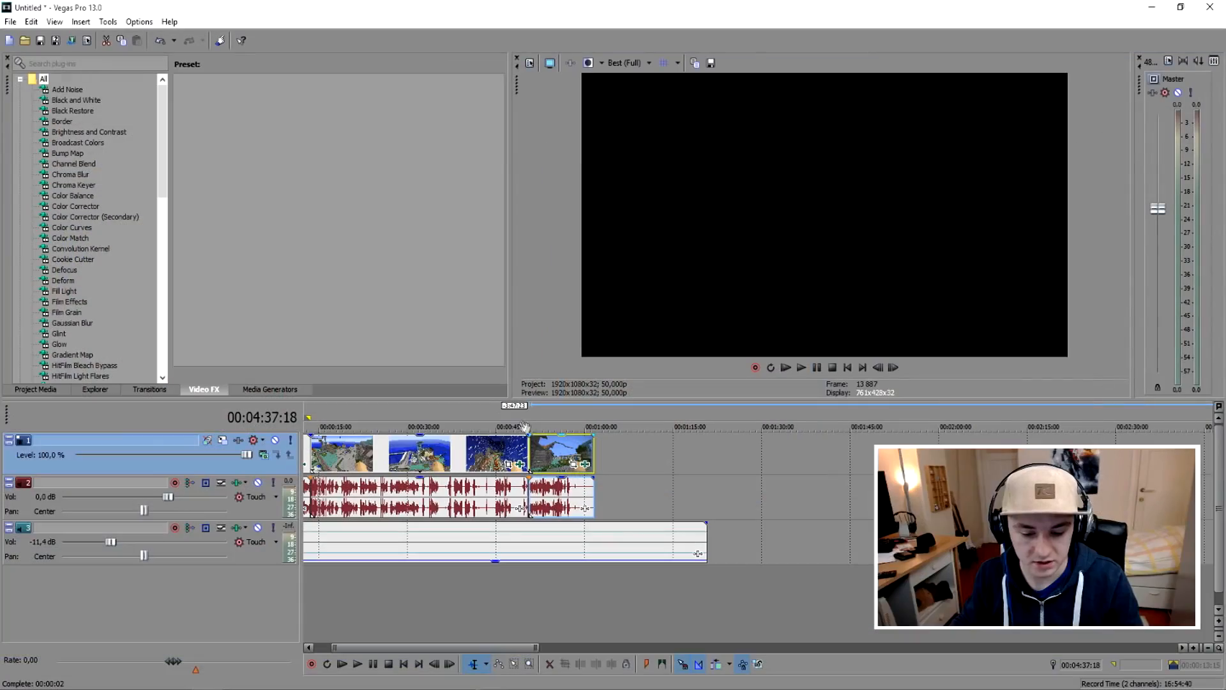
# Play the closing gameplay, split it after the last words at about 00:00:57:21 and delete the rest.
pyautogui.click(527, 421)
pyautogui.scroll(5, 743, 507)
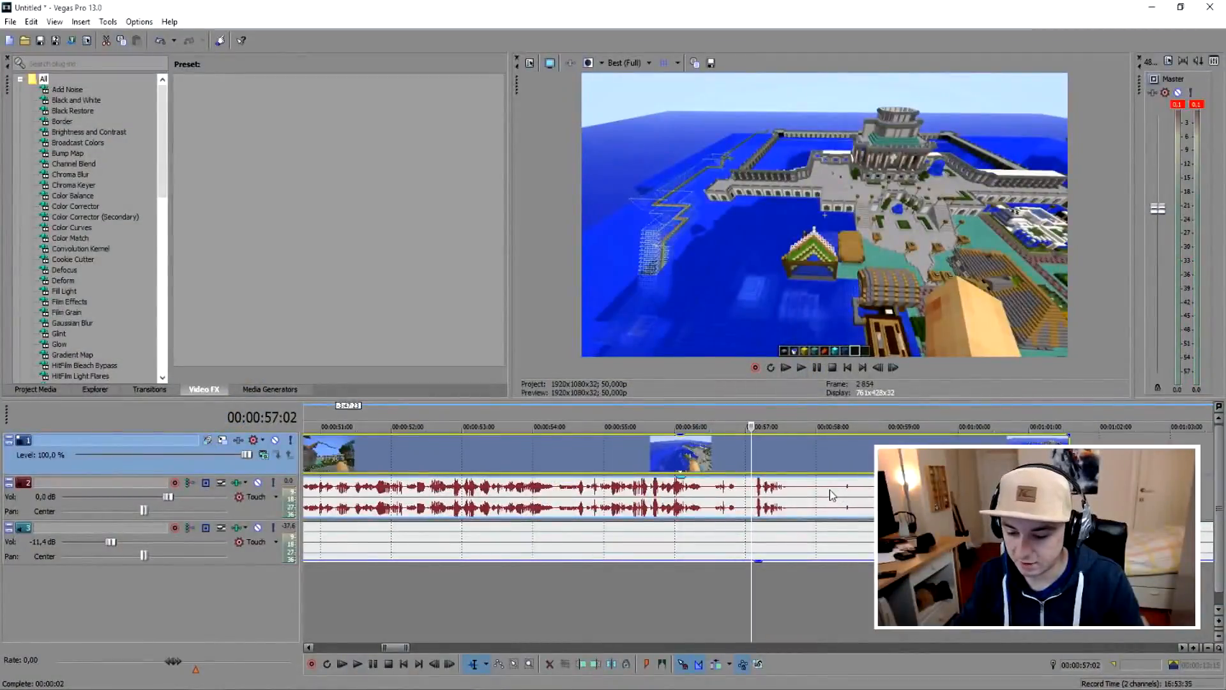
pyautogui.click(725, 451)
pyautogui.press('space')
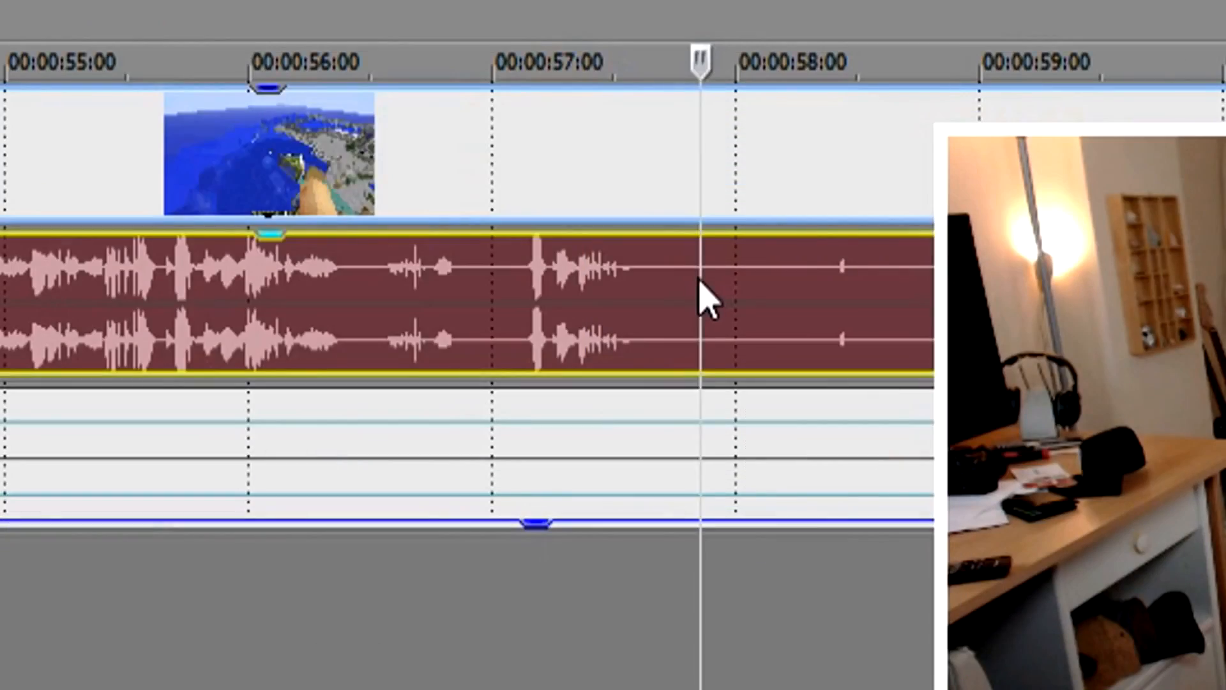
pyautogui.press('s')
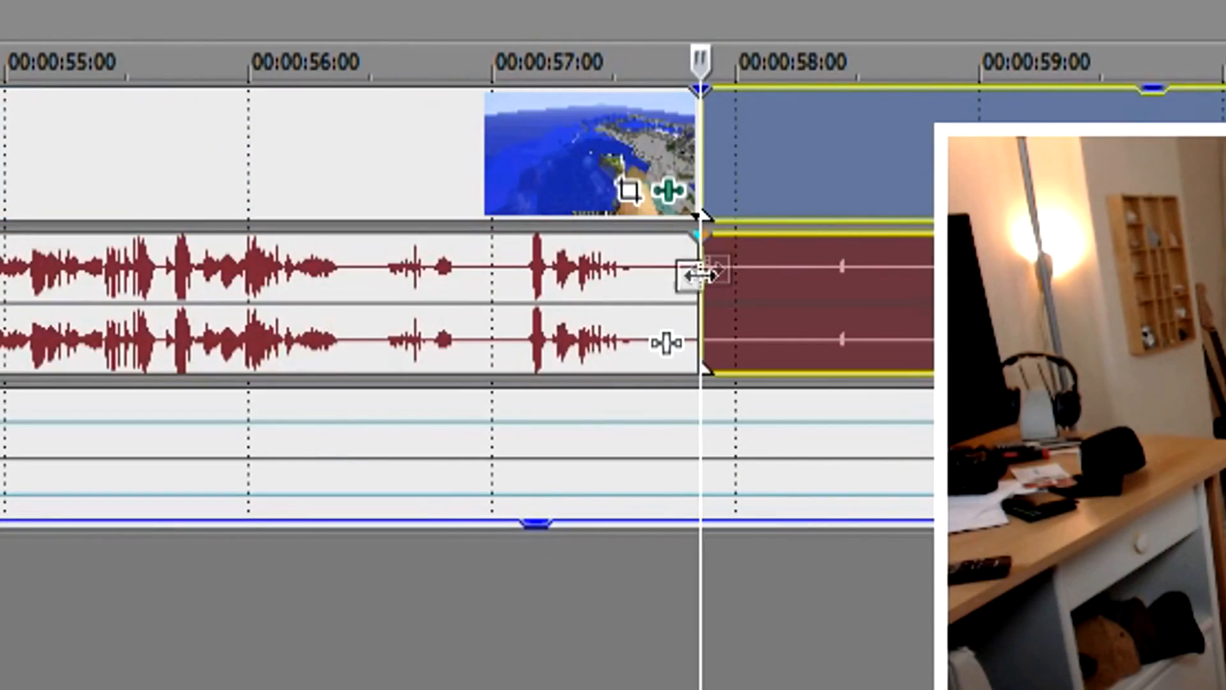
pyautogui.press('Delete')
# Add an 11-frame fade-out to the end of the closing gameplay video event.
pyautogui.click(586, 24)
pyautogui.scroll(2, 881, 179)
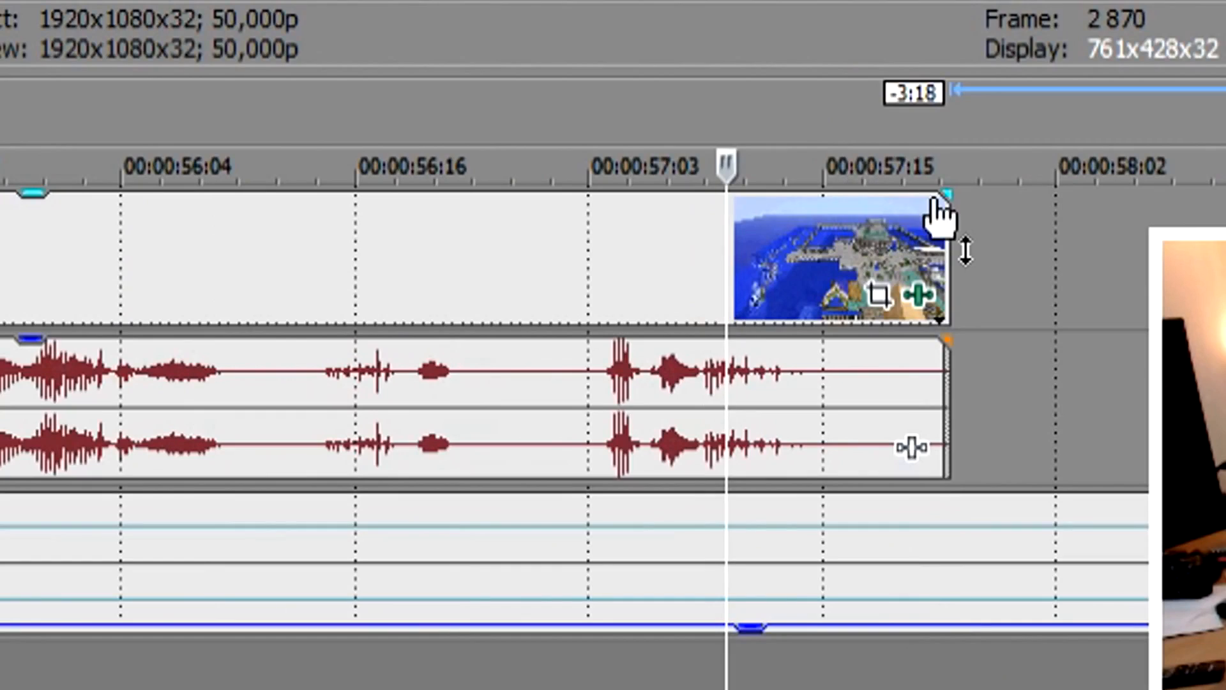
pyautogui.moveTo(937, 195); pyautogui.dragTo(720, 203)
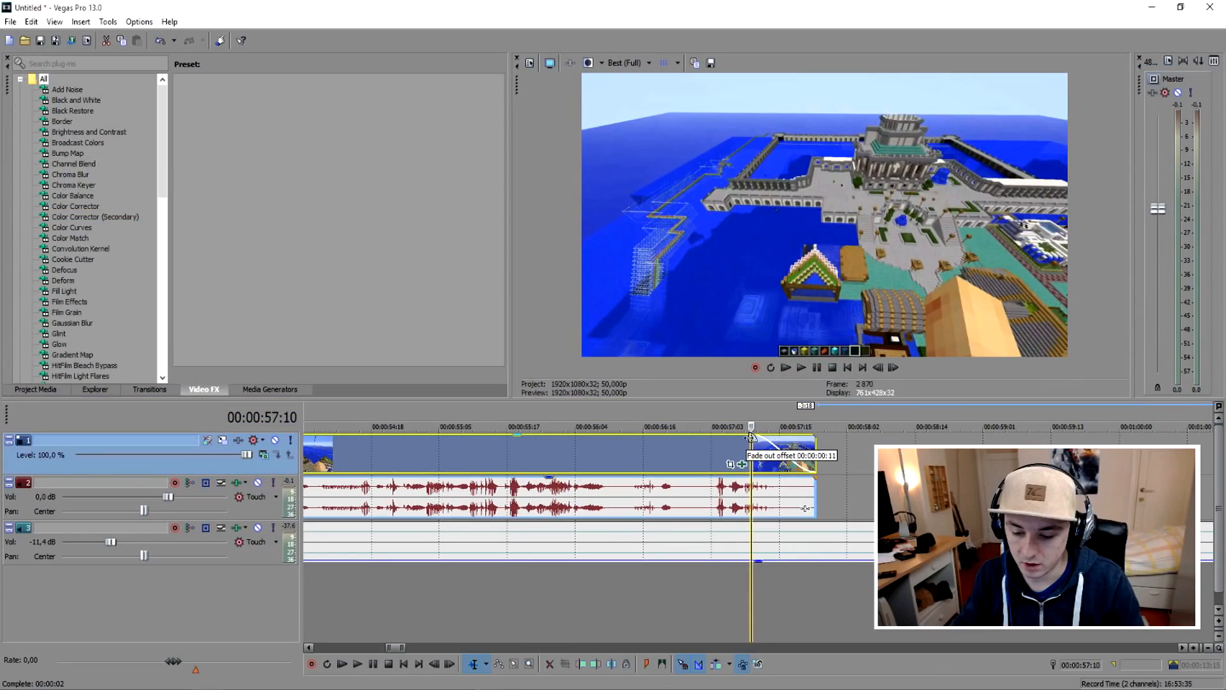
pyautogui.moveTo(751, 438); pyautogui.dragTo(751, 438)
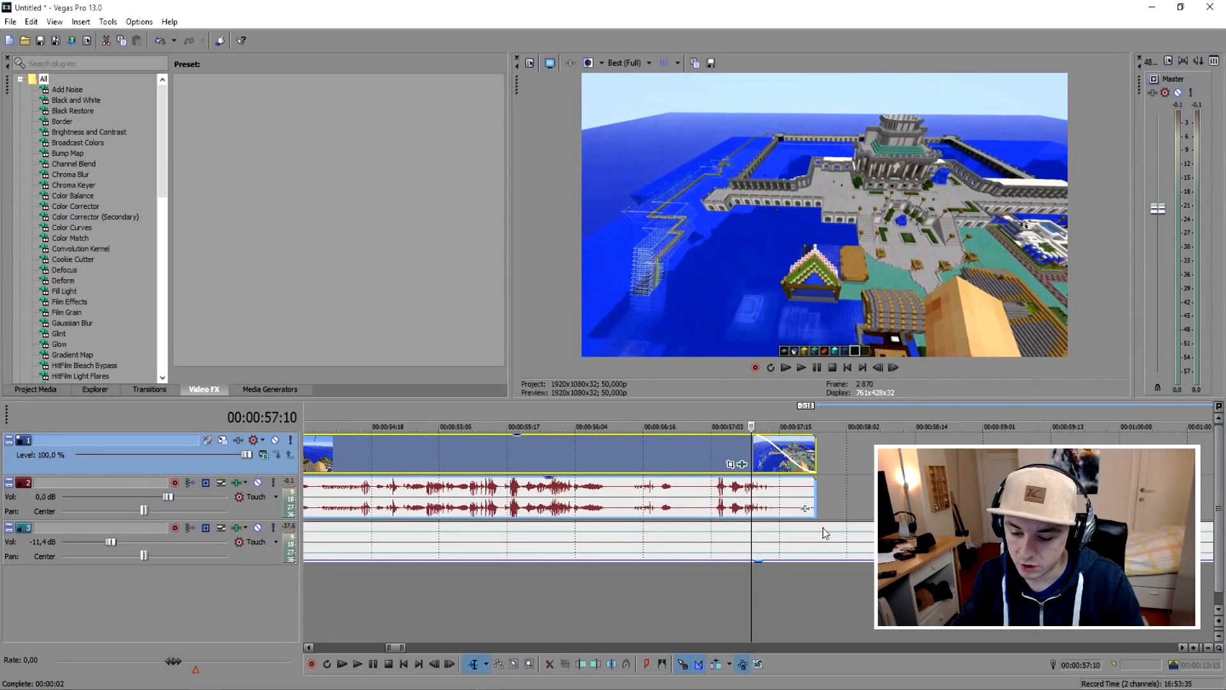
# Trim the music event to end just before the gameplay video does and give it a fade-out of about 9 frames.
pyautogui.click(811, 532)
pyautogui.press('s')
pyautogui.moveTo(820, 537); pyautogui.dragTo(768, 539)
pyautogui.press('Delete')
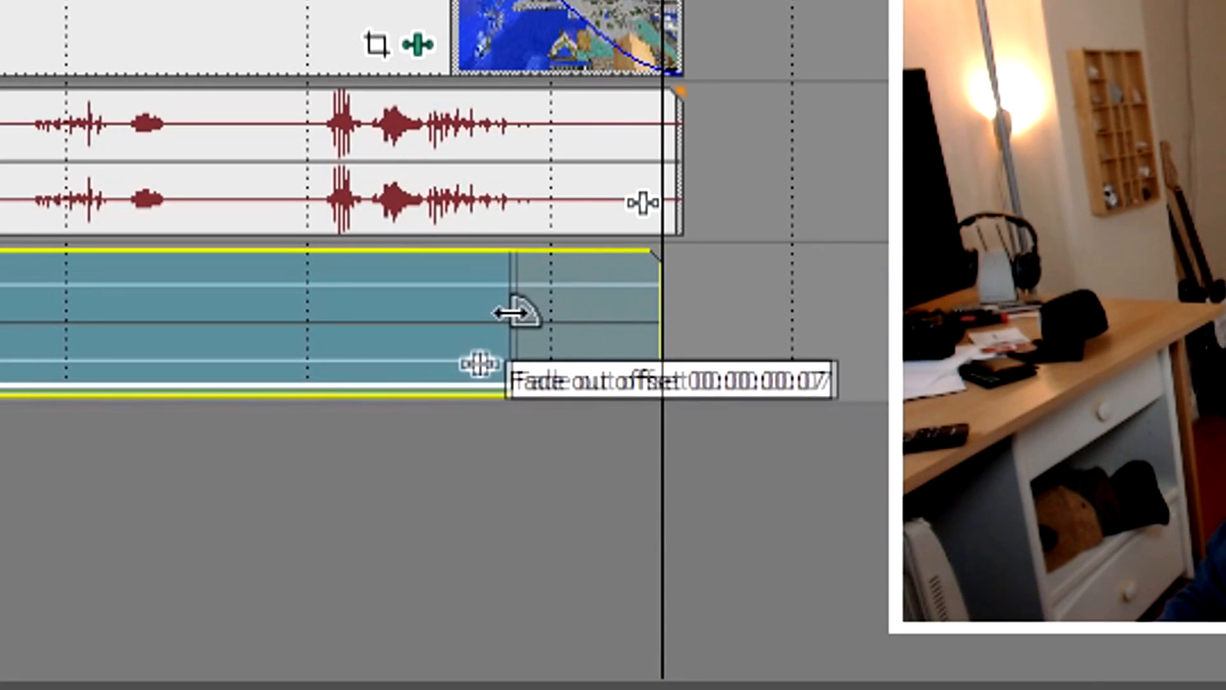
pyautogui.moveTo(511, 313); pyautogui.dragTo(477, 298)
pyautogui.click(672, 415)
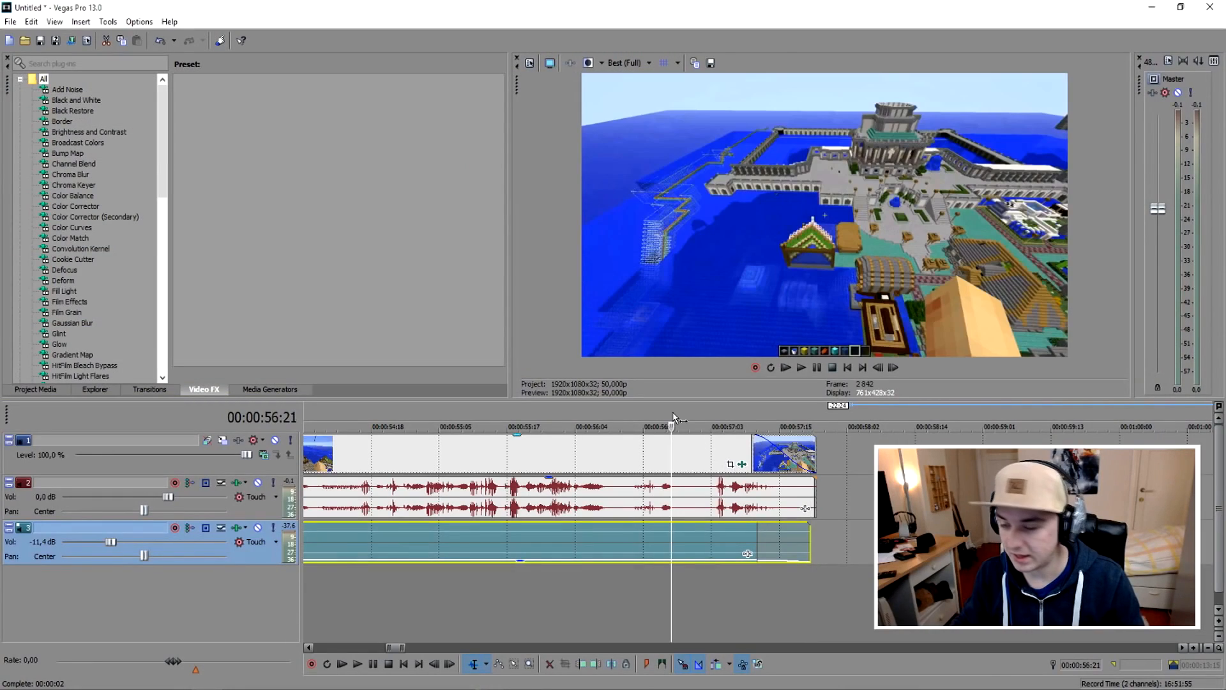
# Place the outro clip with its audio directly after the end of the gameplay events at about 00:00:57:21.
pyautogui.click(754, 450)
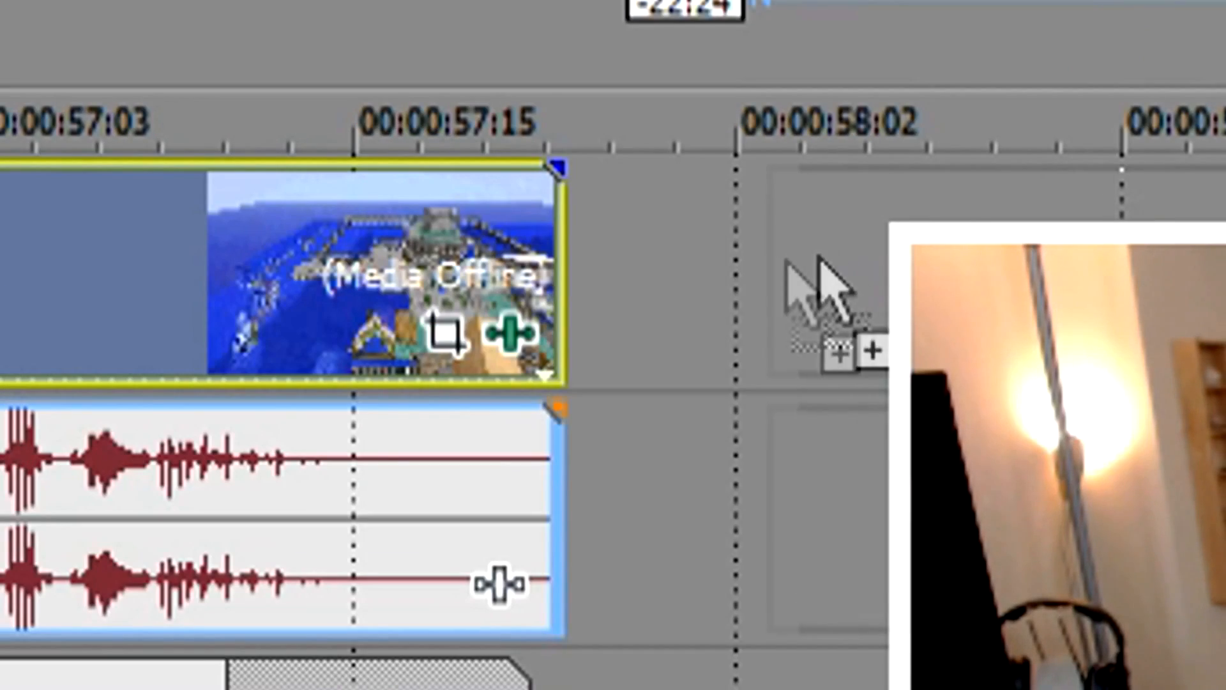
pyautogui.moveTo(1225, 204); pyautogui.dragTo(1081, 218)
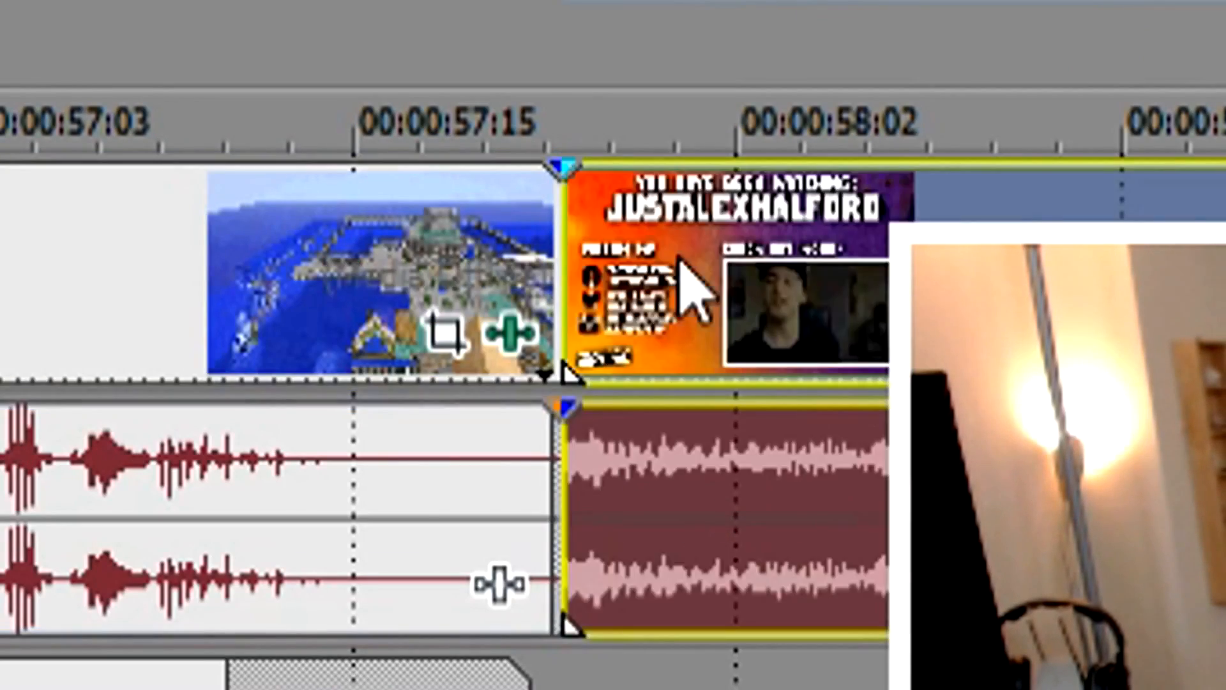
# Play the end of the gameplay, step frame by frame through its fade-out and check the whole timeline from its start.
pyautogui.click(575, 414)
pyautogui.press('space')
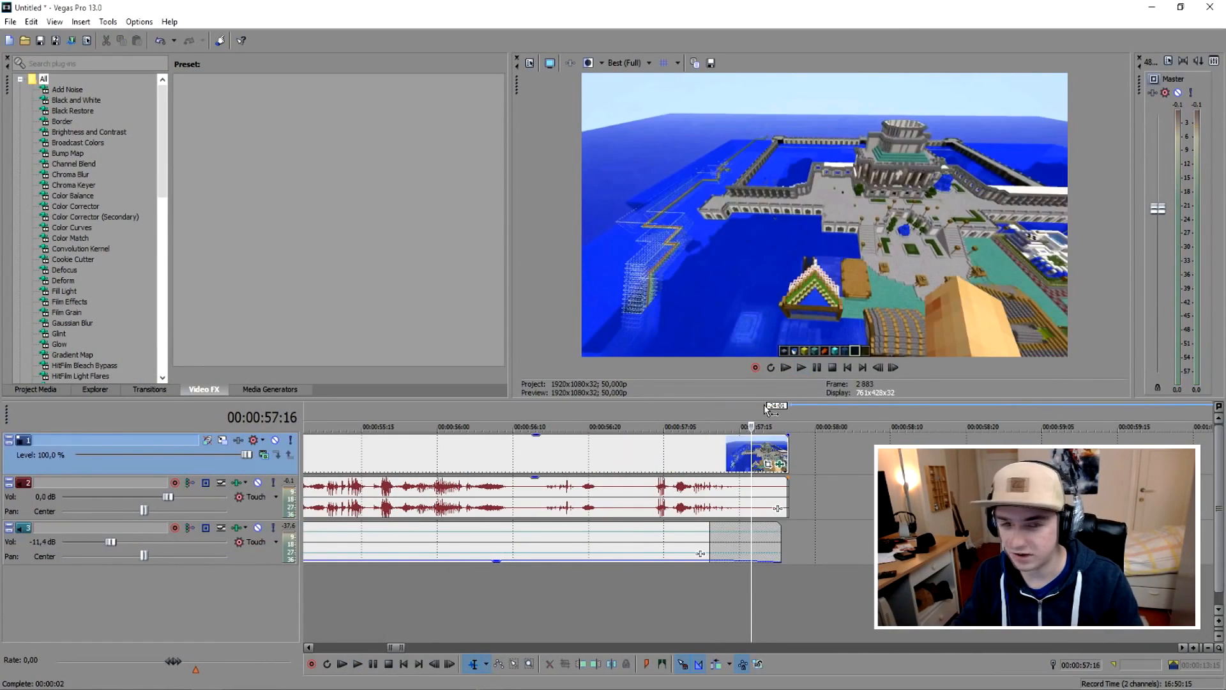
pyautogui.press('Right')
pyautogui.press('Right')
pyautogui.press('Right')
pyautogui.press('Right')
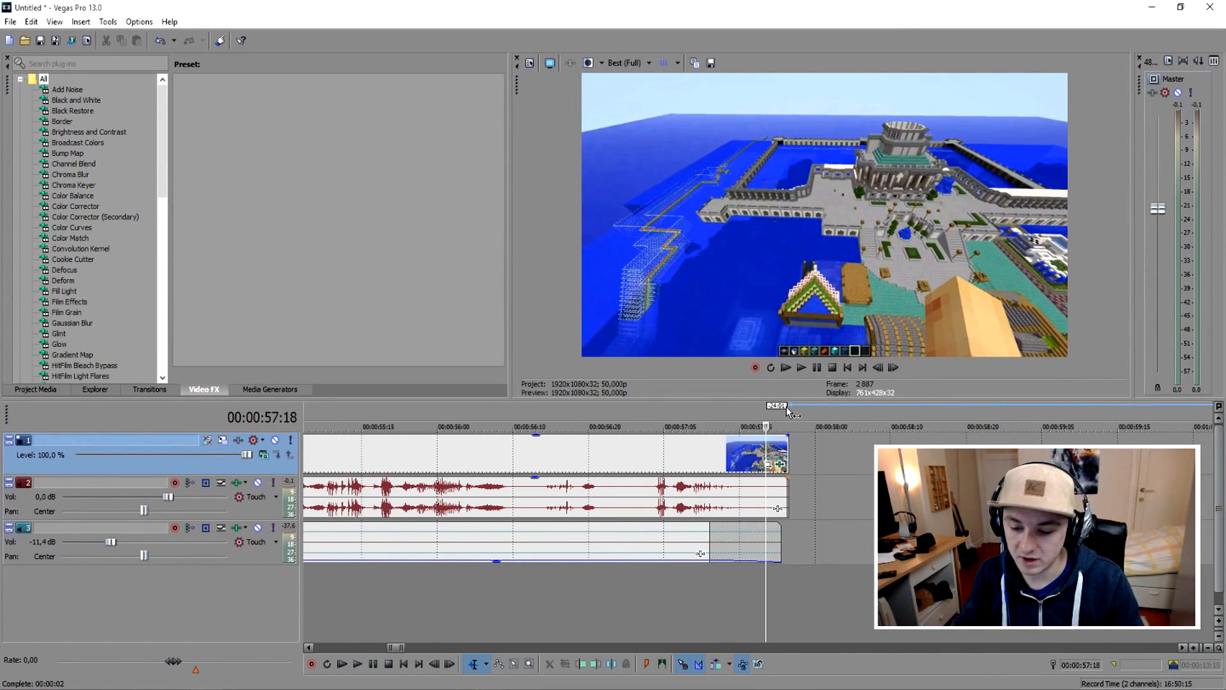
pyautogui.press('Right')
pyautogui.press('Right')
pyautogui.press('Right')
pyautogui.press('Right')
pyautogui.press('Right')
pyautogui.press('Right')
pyautogui.hotkey('ctrl', 'Home')
pyautogui.scroll(-8, 740, 414)
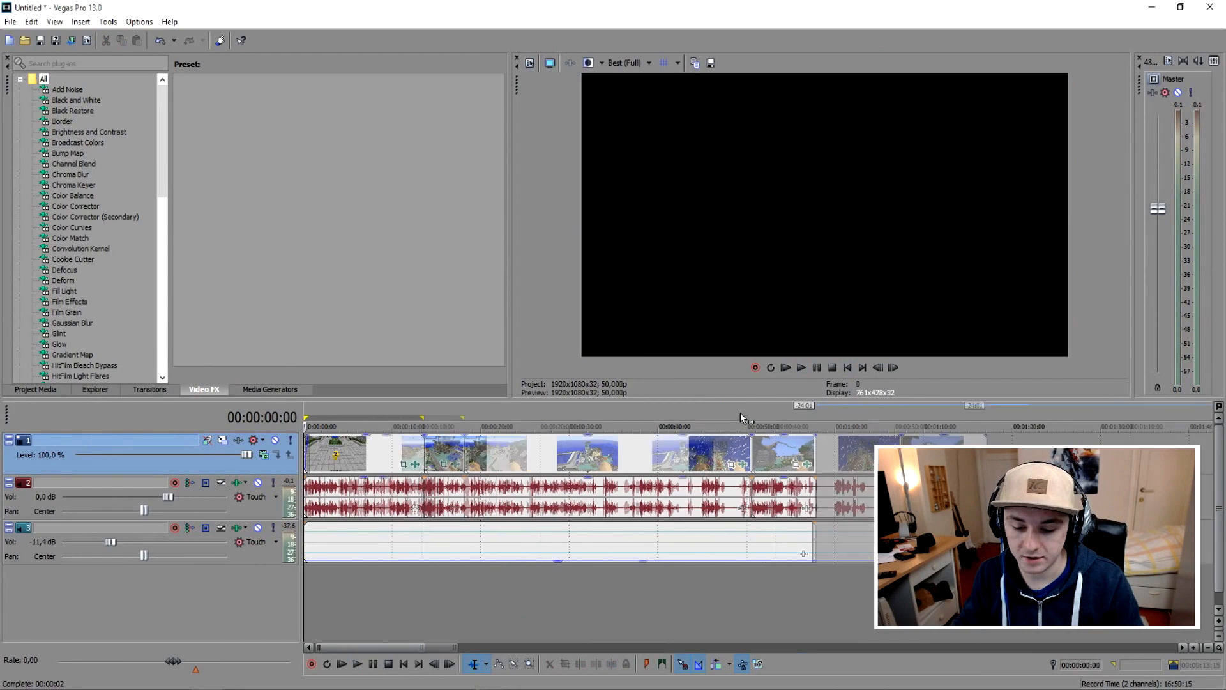
pyautogui.click(807, 412)
pyautogui.scroll(8, 830, 412)
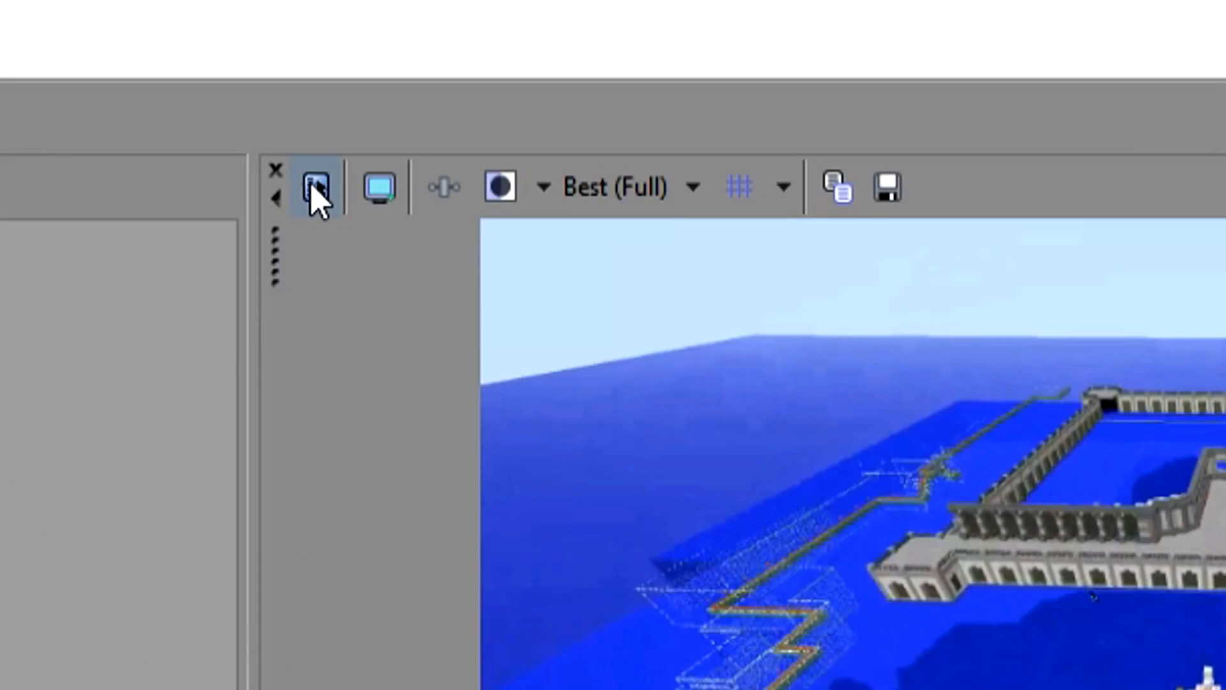
# Apply the YouTube 50FPS template to the project properties and make these settings the default for all new projects.
pyautogui.click(530, 65)
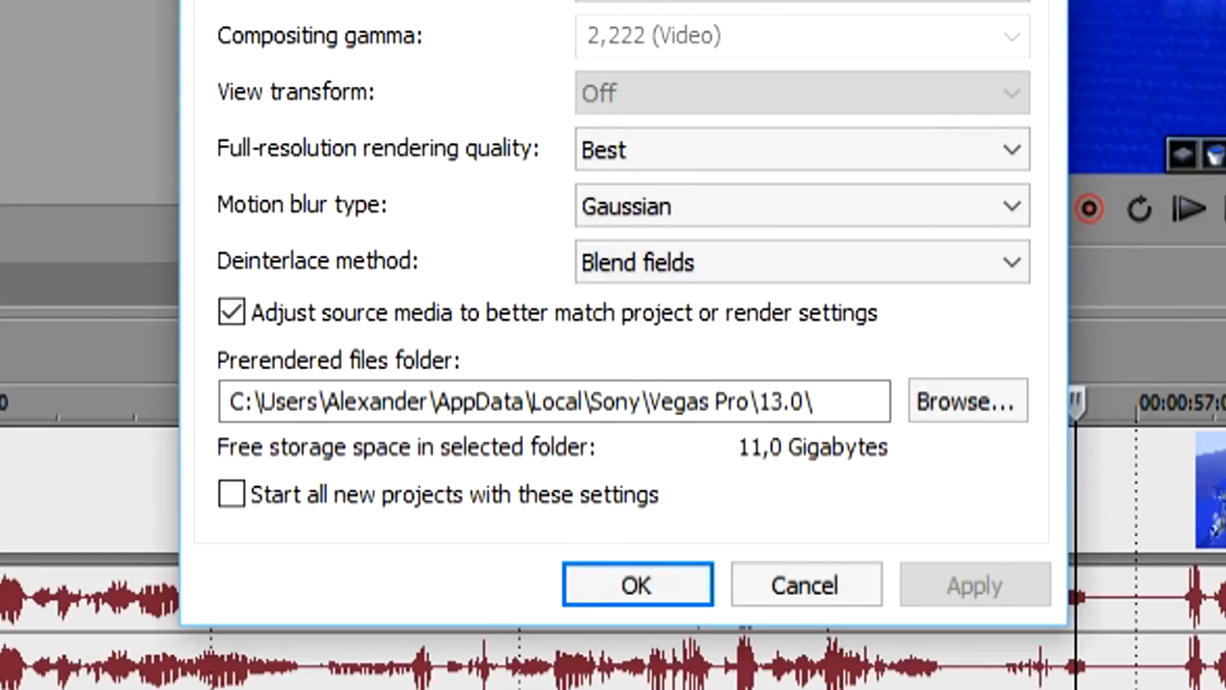
pyautogui.click(679, 144)
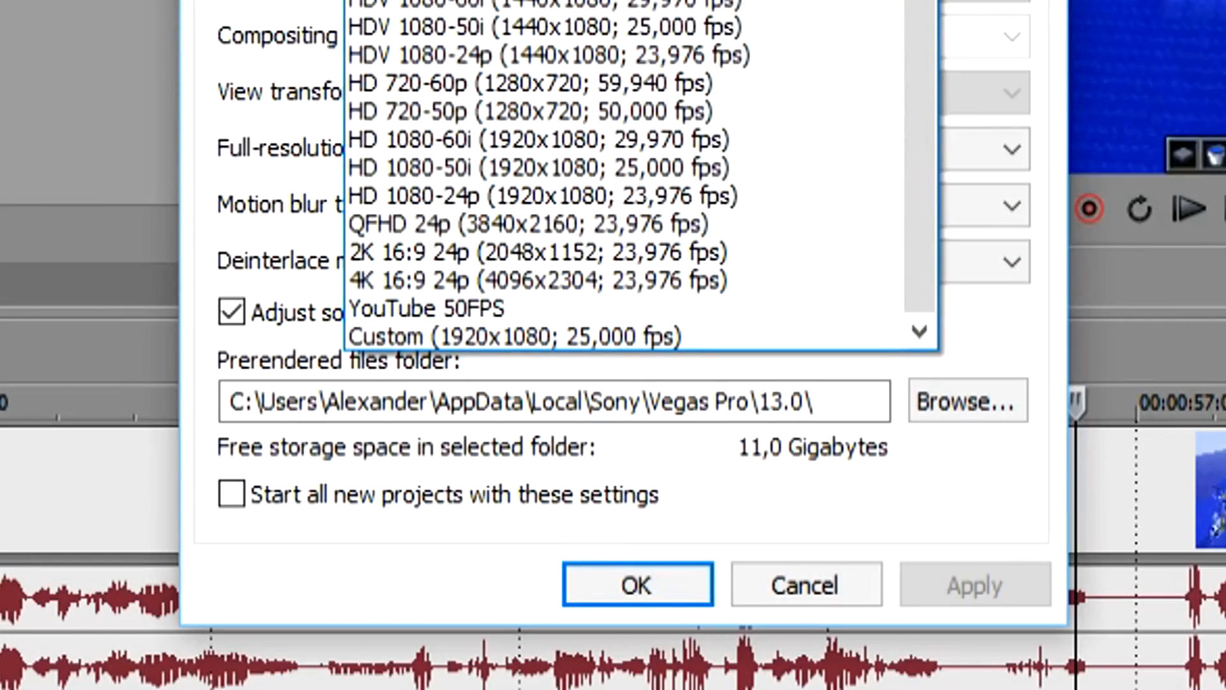
pyautogui.click(632, 309)
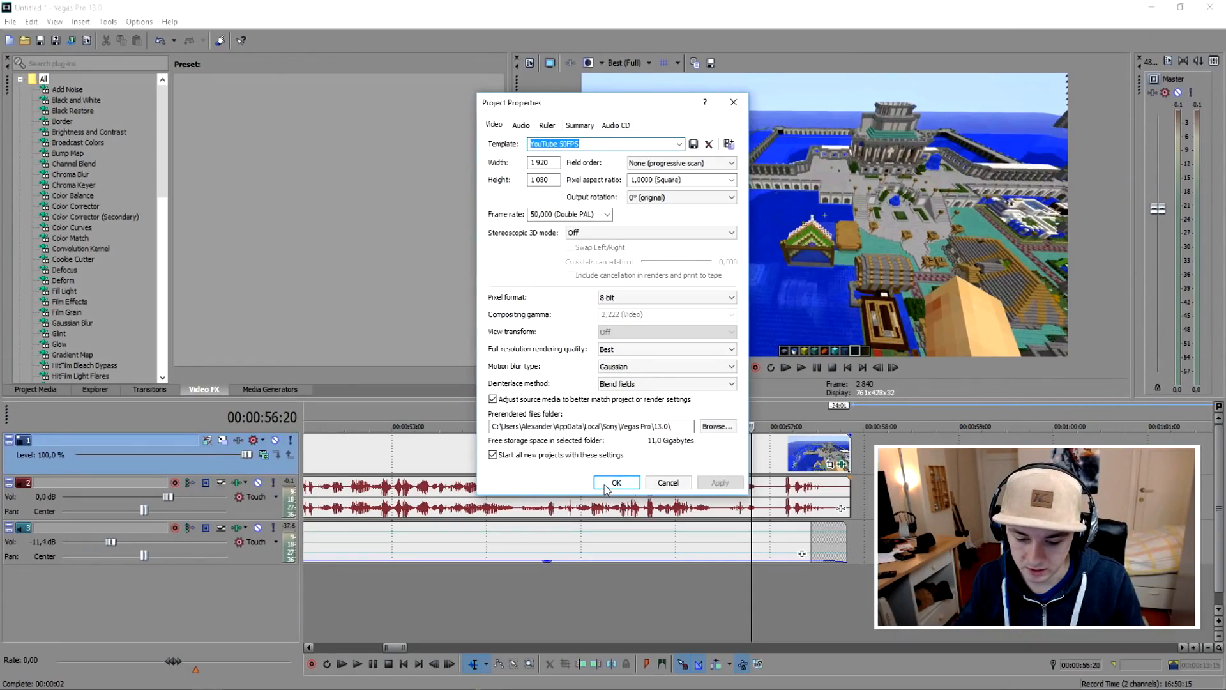
pyautogui.click(390, 345)
# Set the loop region over the whole video, from 00:00:00:00 to the end of the gameplay at 00:00:57:21.
pyautogui.moveTo(851, 418); pyautogui.dragTo(303, 418)
pyautogui.scroll(-10, 405, 419)
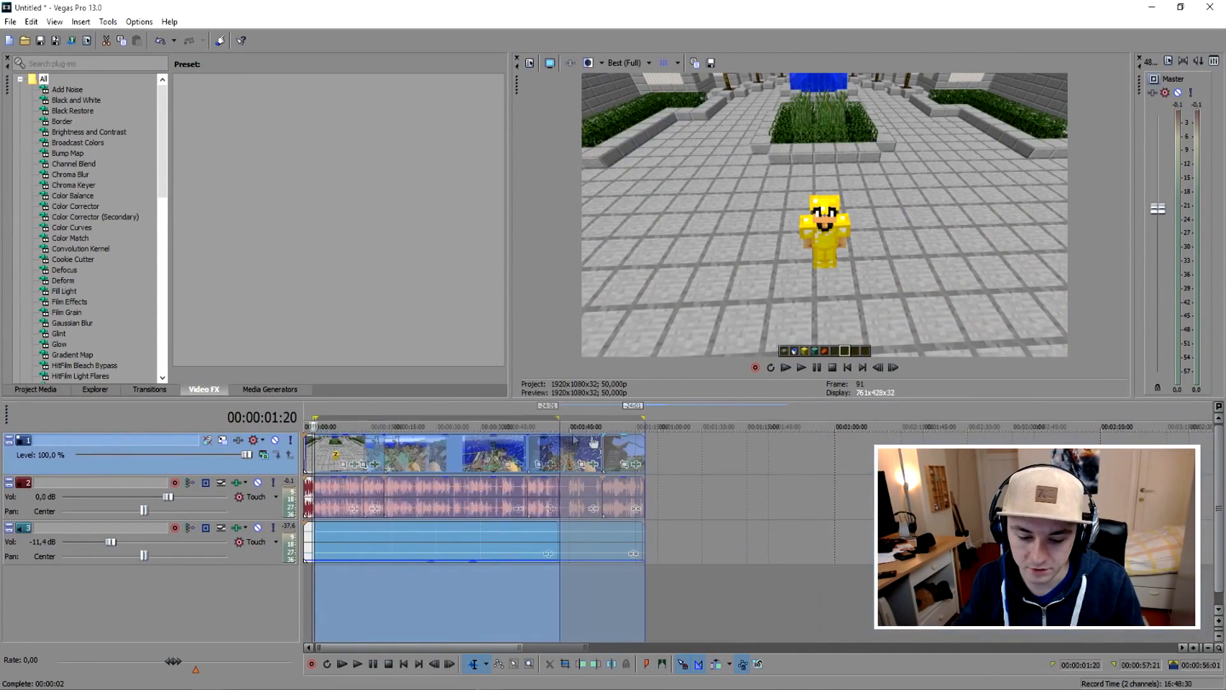
pyautogui.scroll(5, 405, 419)
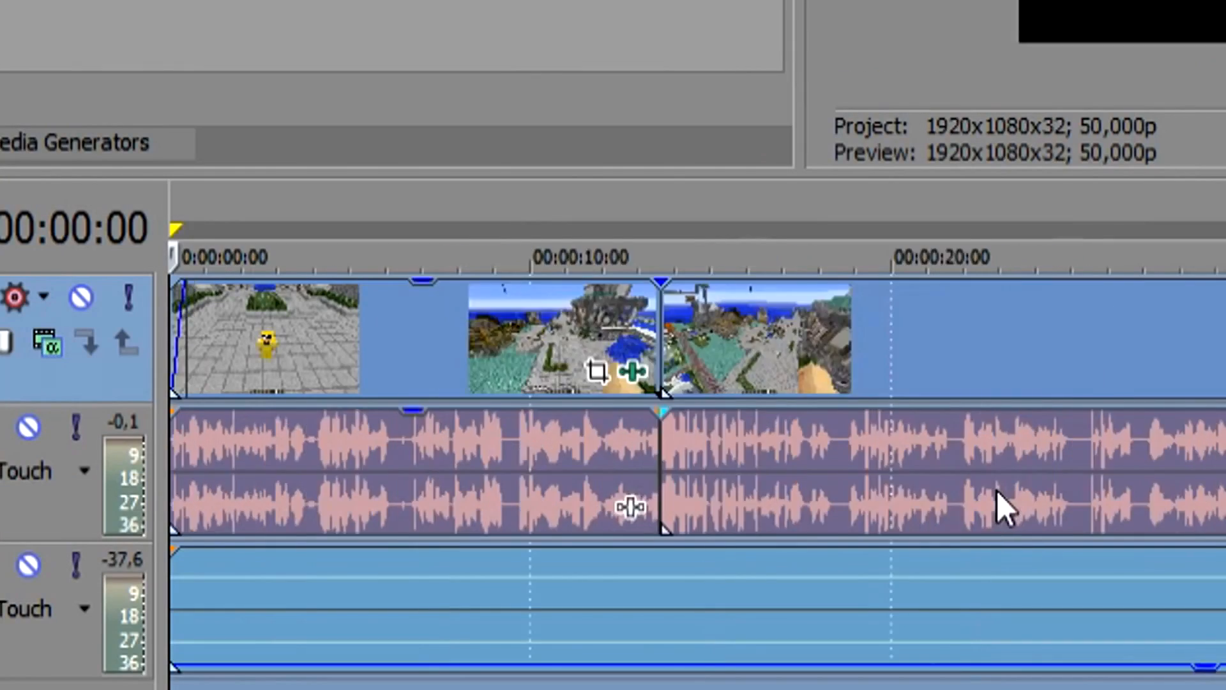
pyautogui.scroll(-3, 997, 491)
# Open the render settings and choose the YouTube 50FPS Template under Windows Media Video V11.
pyautogui.click(39, 92)
pyautogui.click(156, 313)
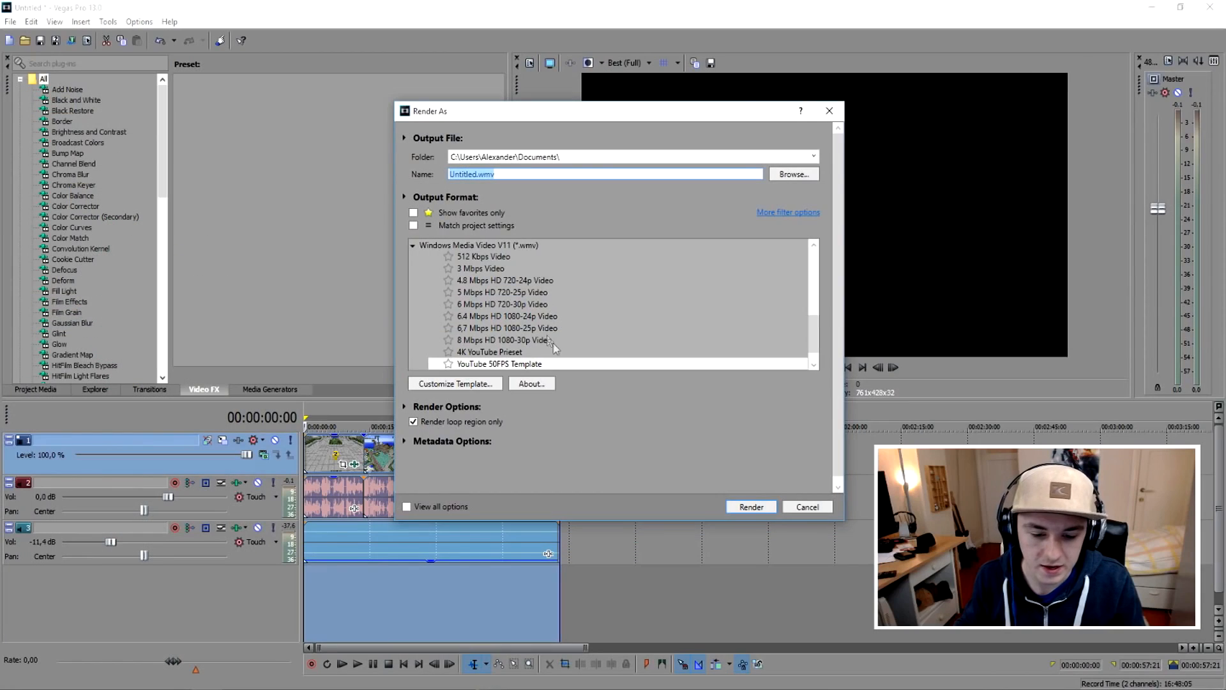
pyautogui.click(549, 363)
pyautogui.scroll(-1, 546, 345)
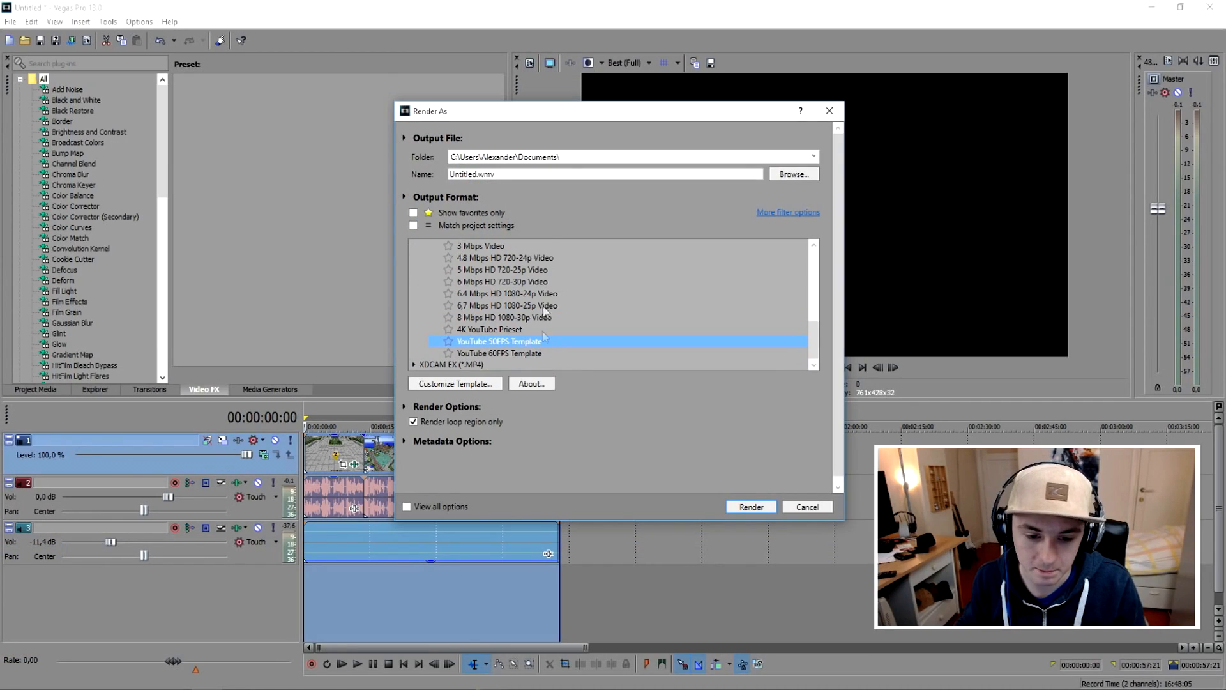
# Name the output file "Minecraft Survival episode" in the Logitech Webcam folder and render it with the YouTube 50FPS Template.
pyautogui.moveTo(457, 174); pyautogui.dragTo(807, 182)
pyautogui.click(808, 177)
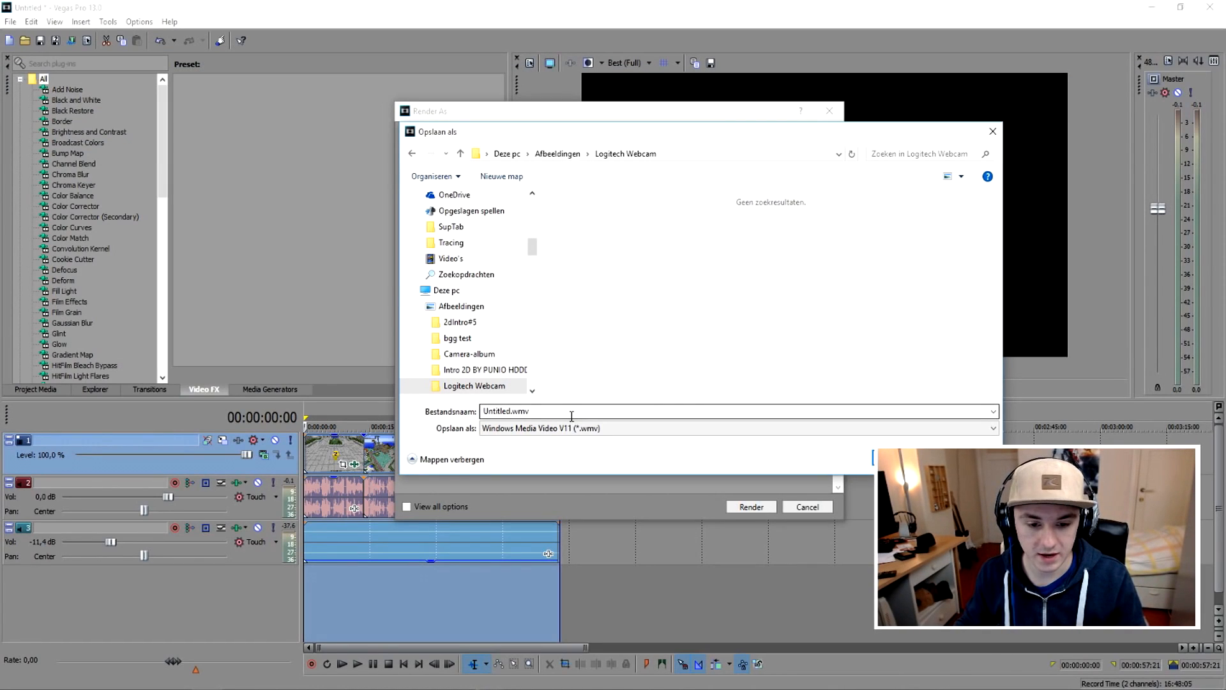
pyautogui.write('Minecraft S')
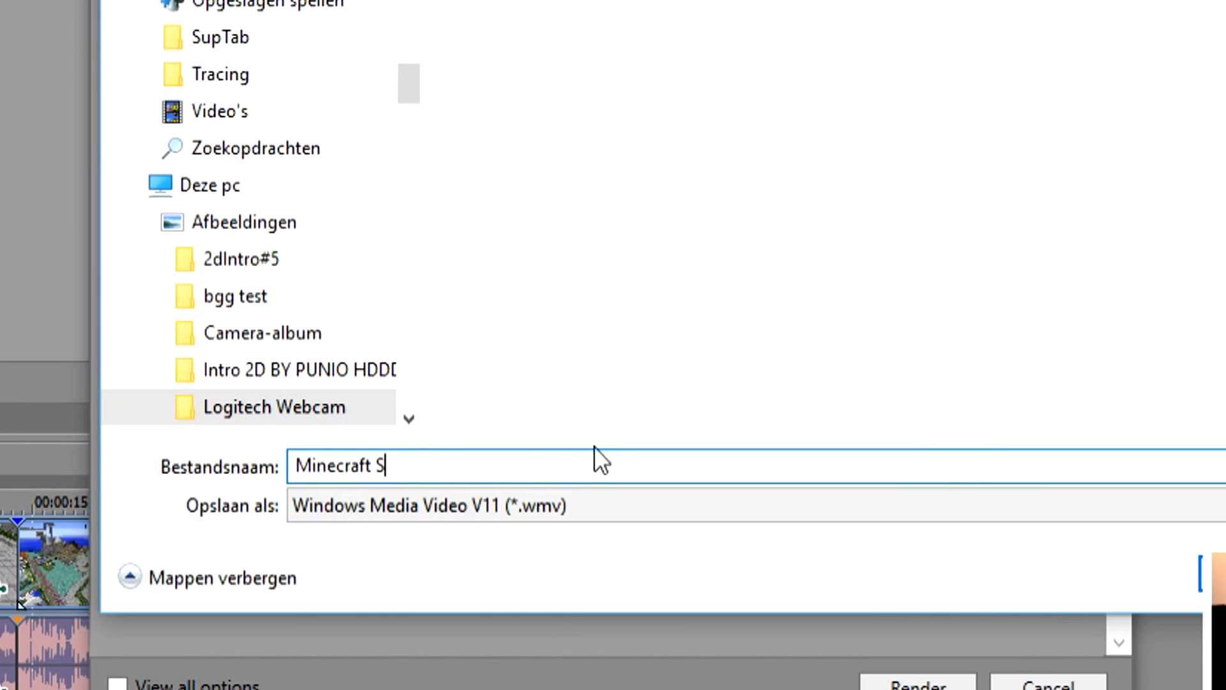
pyautogui.write('urvival episode')
pyautogui.press('Return')
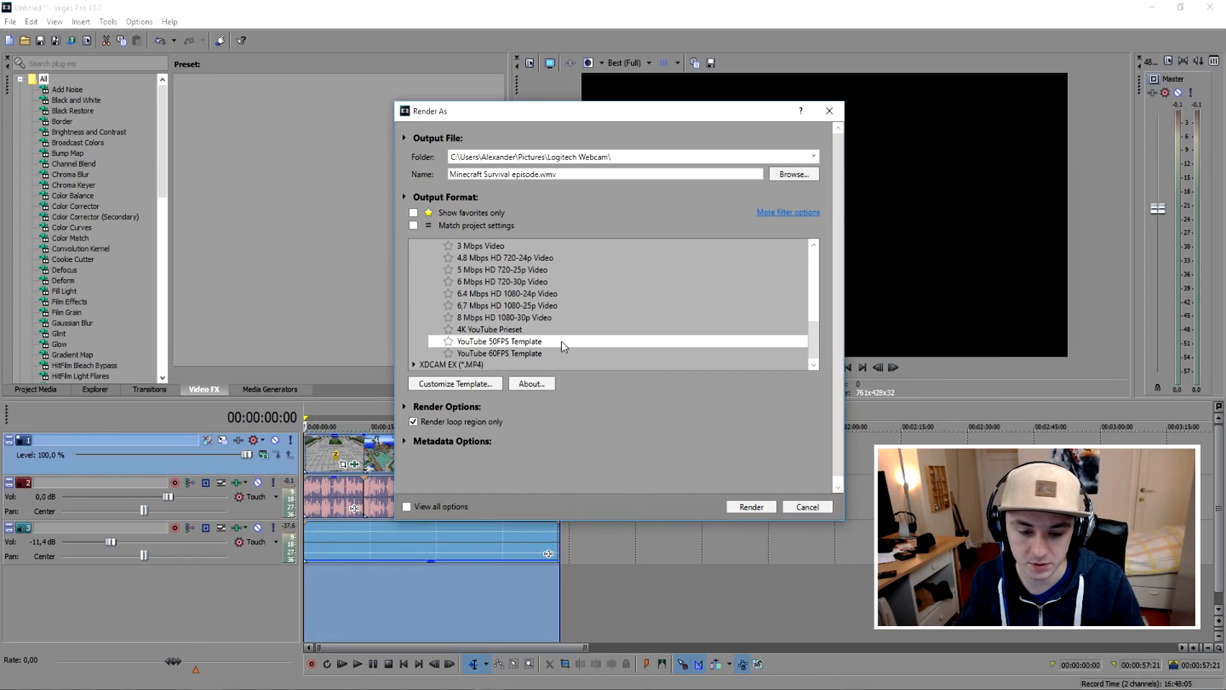
pyautogui.click(306, 243)
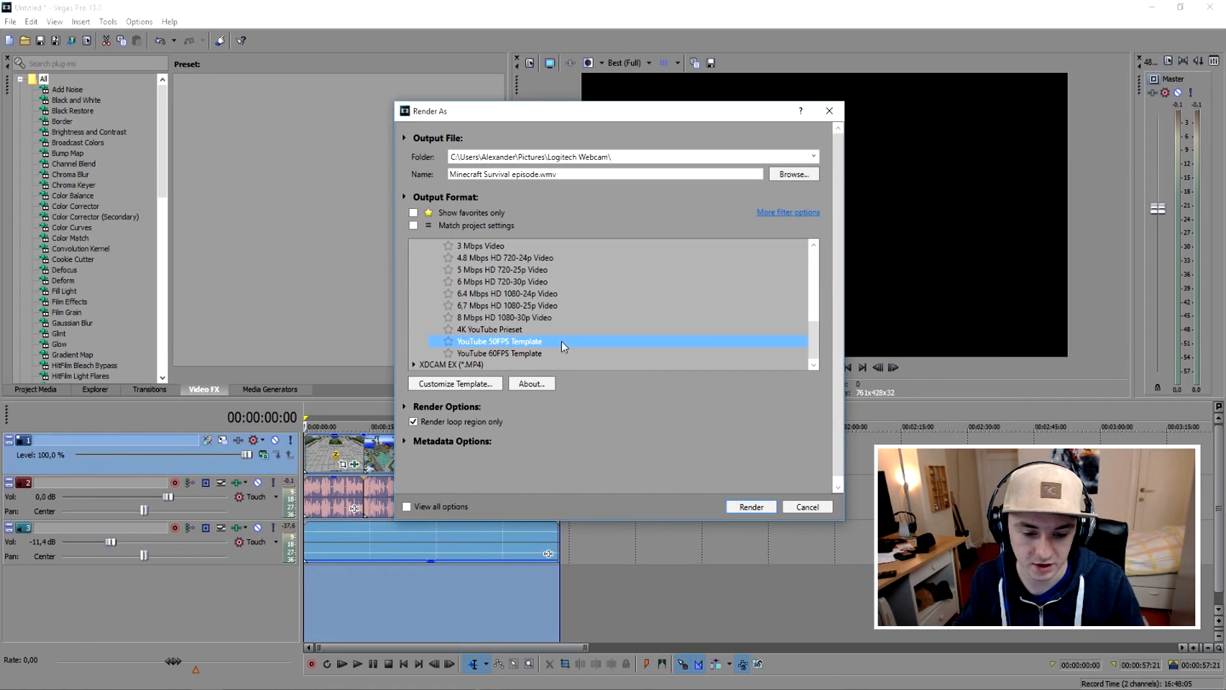
pyautogui.click(741, 509)
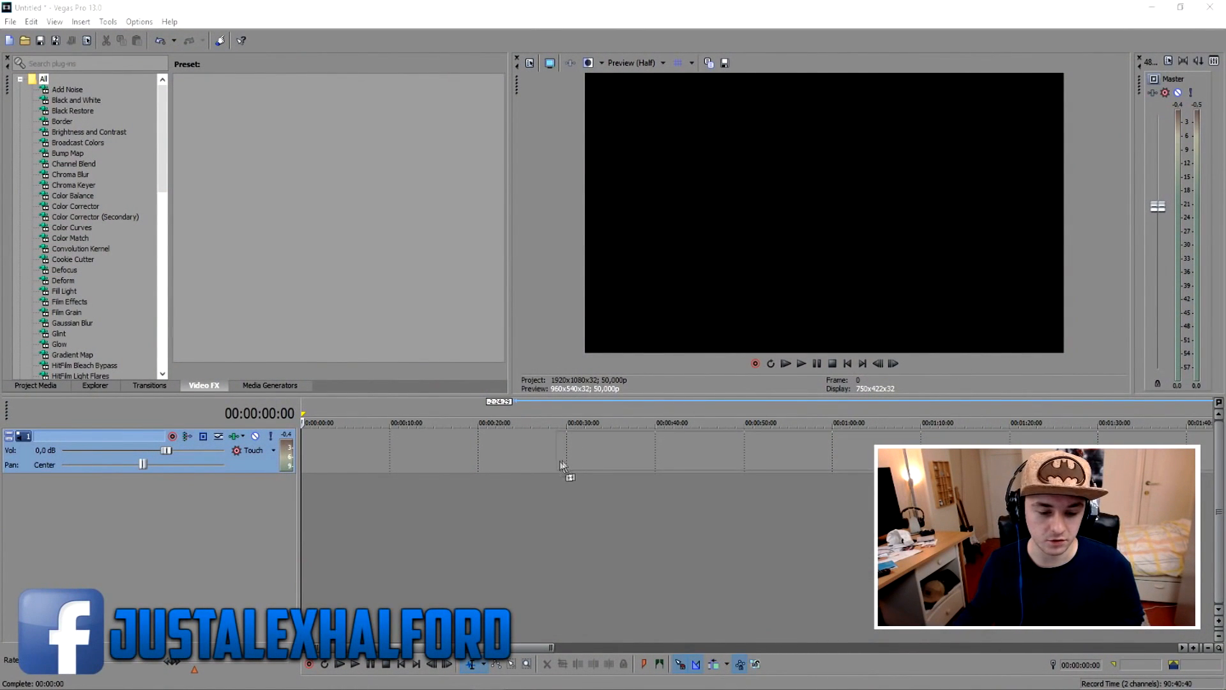
# Place the Alan Walker - Force music at the start of the empty timeline and play part of its loud section.
pyautogui.moveTo(418, 457); pyautogui.dragTo(418, 458)
pyautogui.moveTo(573, 457); pyautogui.dragTo(485, 447)
pyautogui.click(531, 457)
pyautogui.press('space')
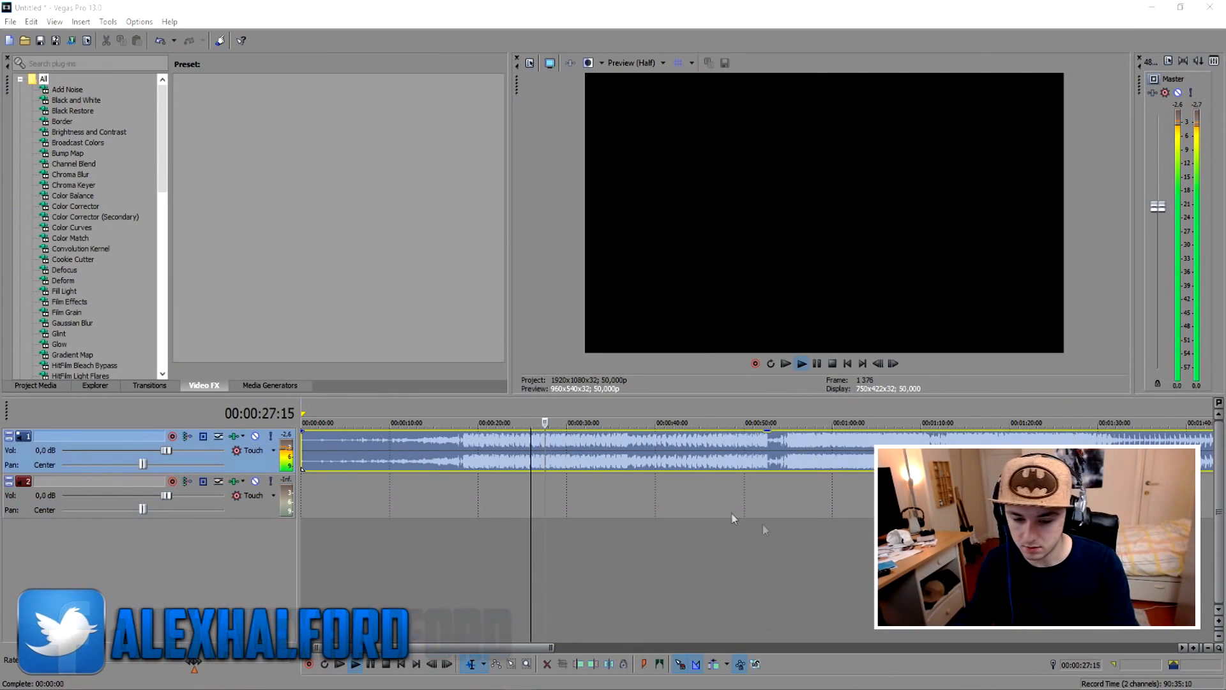
pyautogui.press('space')
pyautogui.click(584, 444)
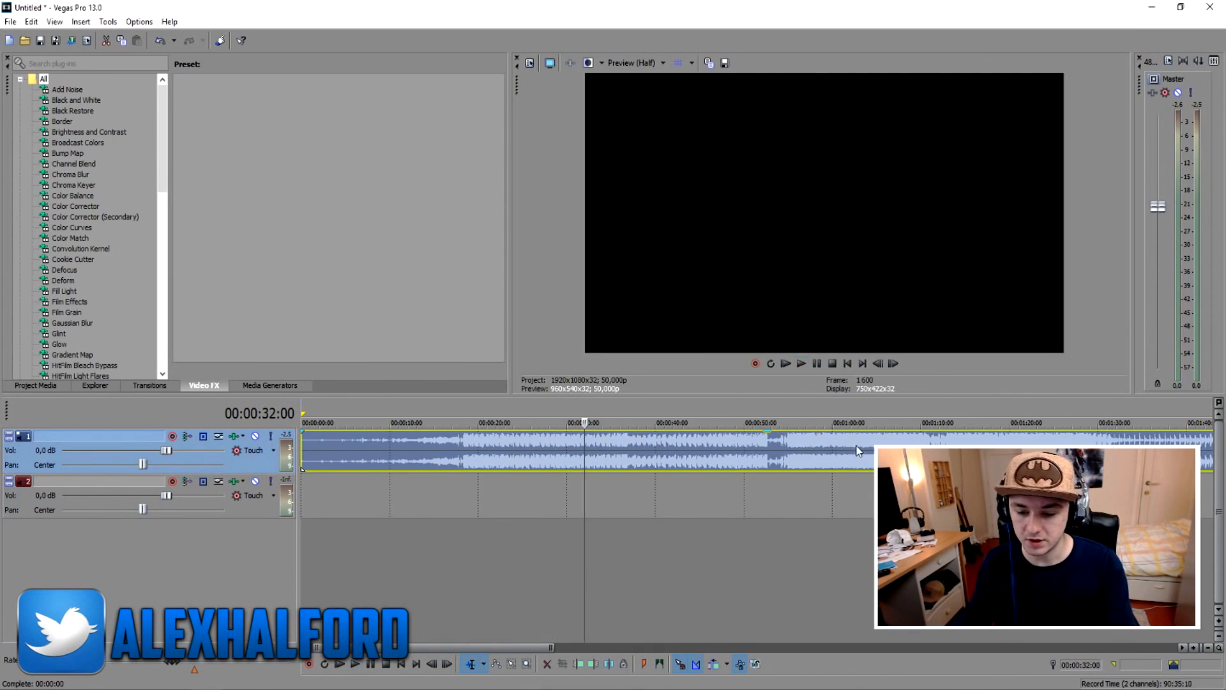
pyautogui.click(790, 417)
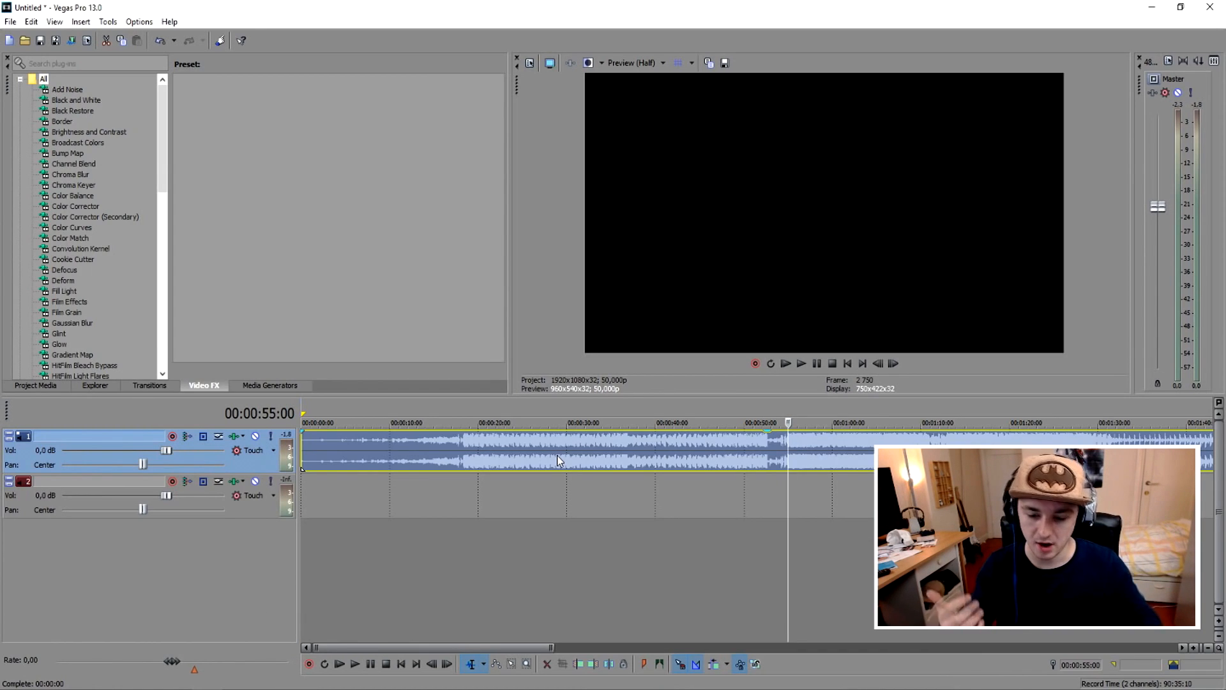
# Listen to the music's quiet build-up and split the event in the short gap before the drop at 00:00:17:27.
pyautogui.click(407, 460)
pyautogui.scroll(3, 409, 461)
pyautogui.press('space')
pyautogui.press('space')
pyautogui.click(690, 454)
pyautogui.scroll(2, 690, 455)
pyautogui.press('space')
pyautogui.press('space')
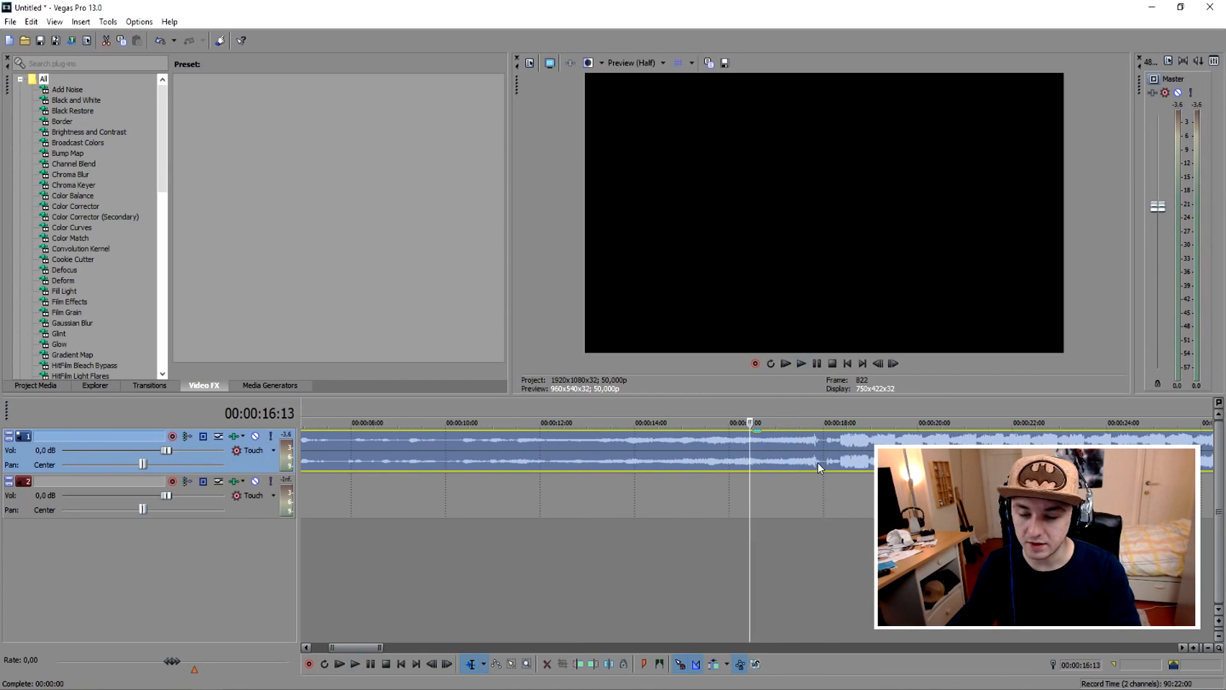
pyautogui.click(820, 454)
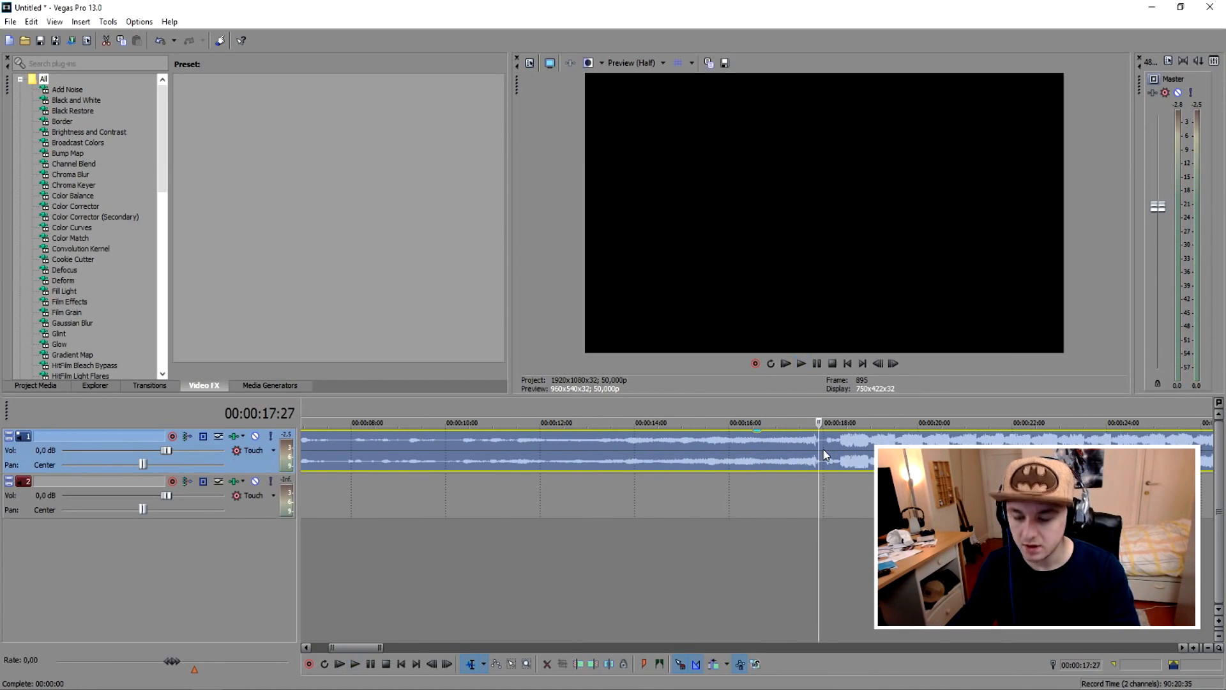
pyautogui.press('s')
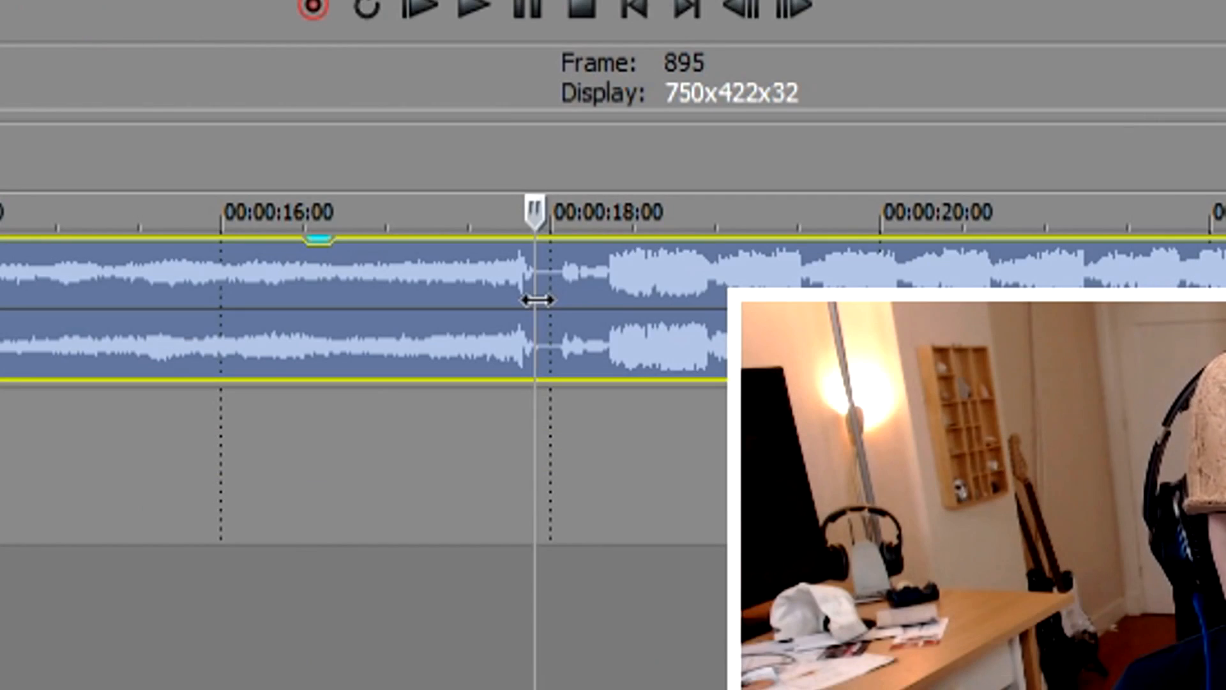
# Lower the gain of the quiet intro event before the split.
pyautogui.click(727, 455)
pyautogui.scroll(-3, 659, 452)
pyautogui.moveTo(575, 433); pyautogui.dragTo(569, 466)
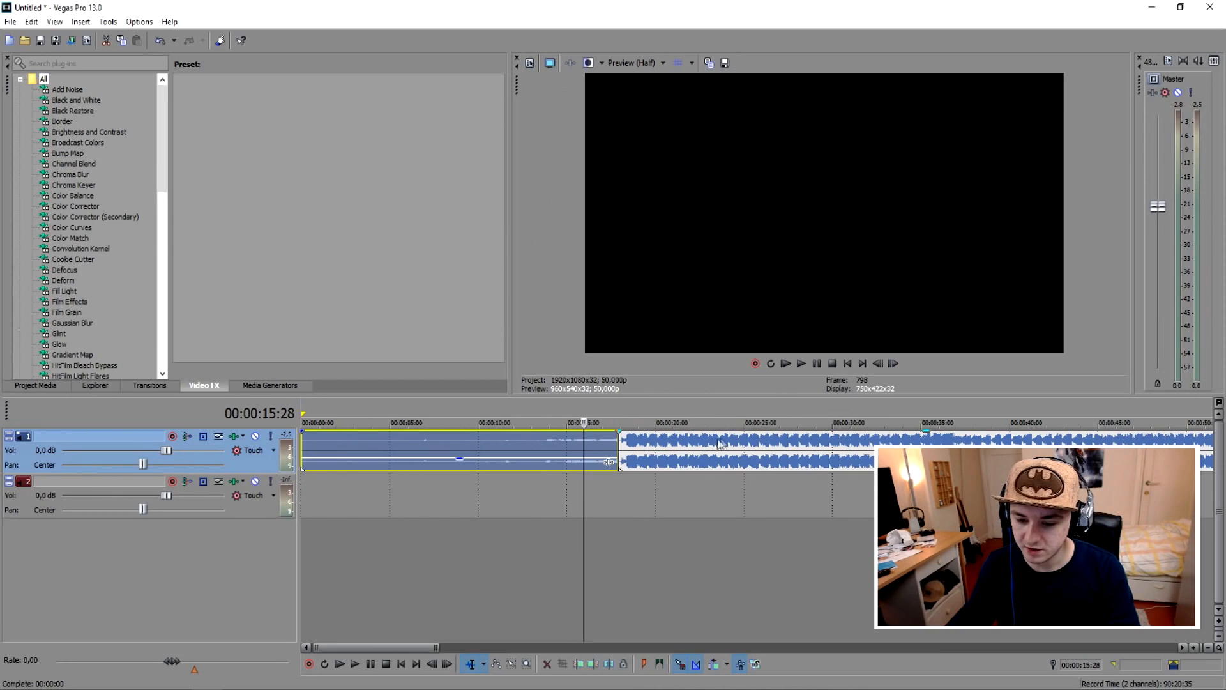
# Play the intro from the start and again from about 00:00:11:22 into the drop to compare their loudness.
pyautogui.click(848, 364)
pyautogui.scroll(2, 755, 413)
pyautogui.scroll(-1, 738, 415)
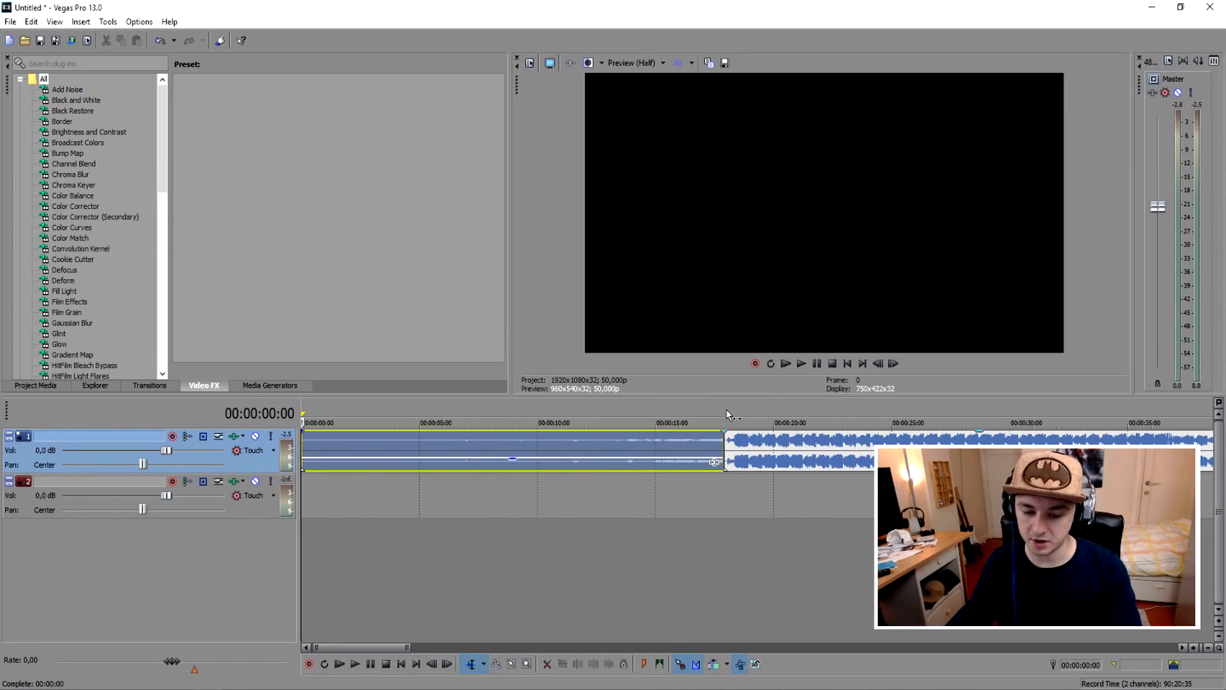
pyautogui.scroll(-1, 670, 427)
pyautogui.press('space')
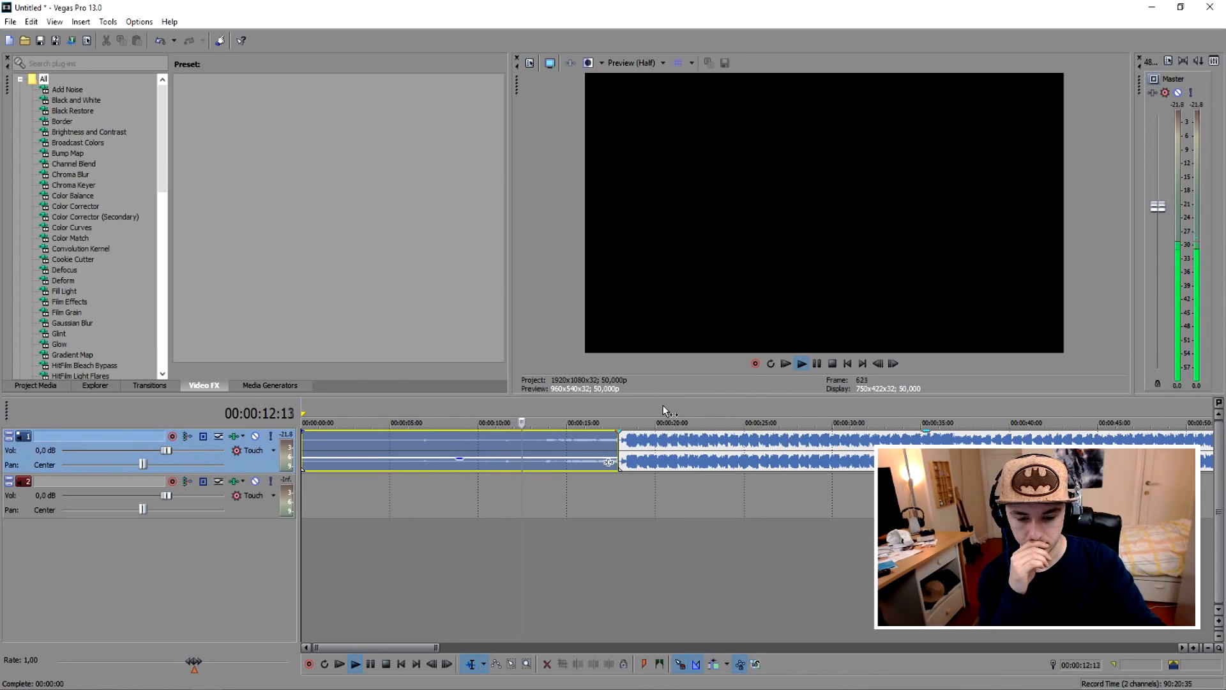
pyautogui.press('space')
pyautogui.click(510, 403)
pyautogui.press('space')
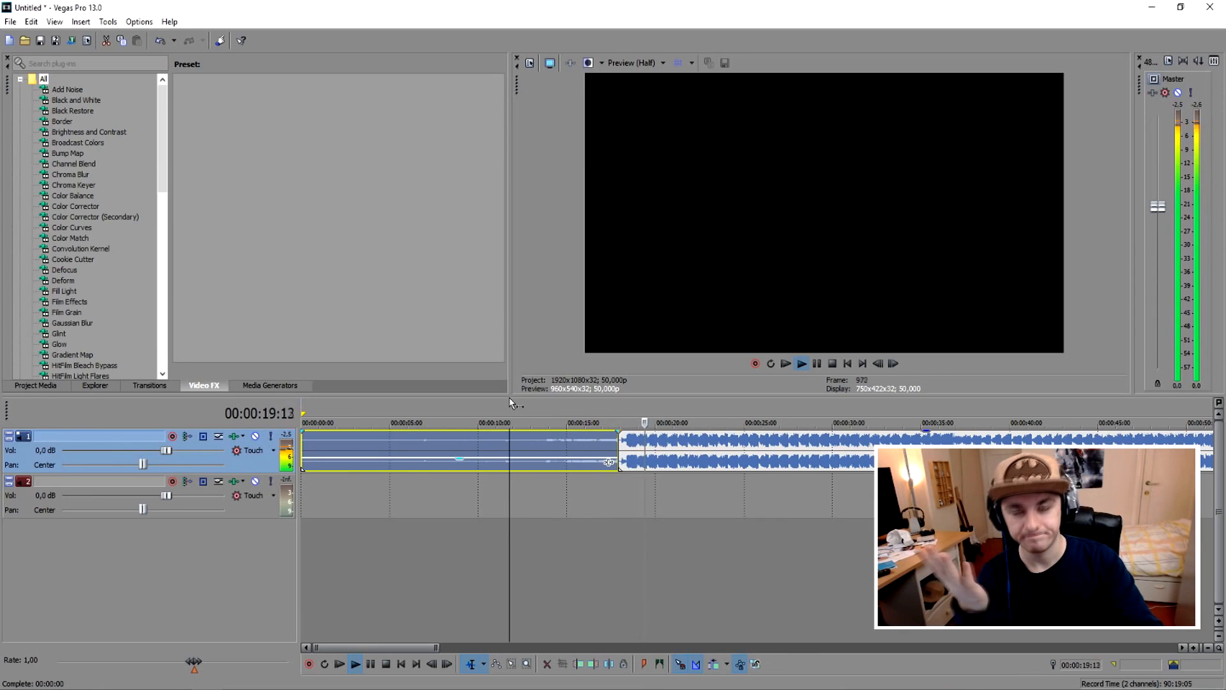
pyautogui.press('space')
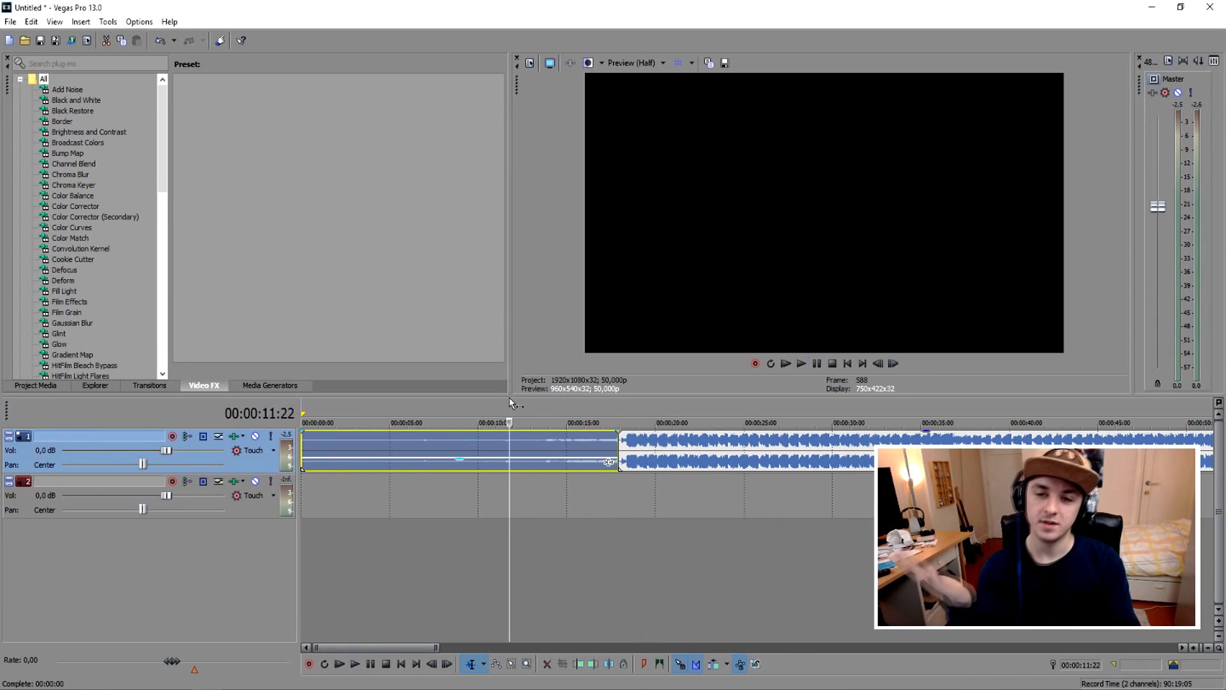
# Turn on Normalize in the properties of the quiet intro audio event and apply it.
pyautogui.click(588, 404)
pyautogui.scroll(2, 588, 407)
pyautogui.click(546, 404)
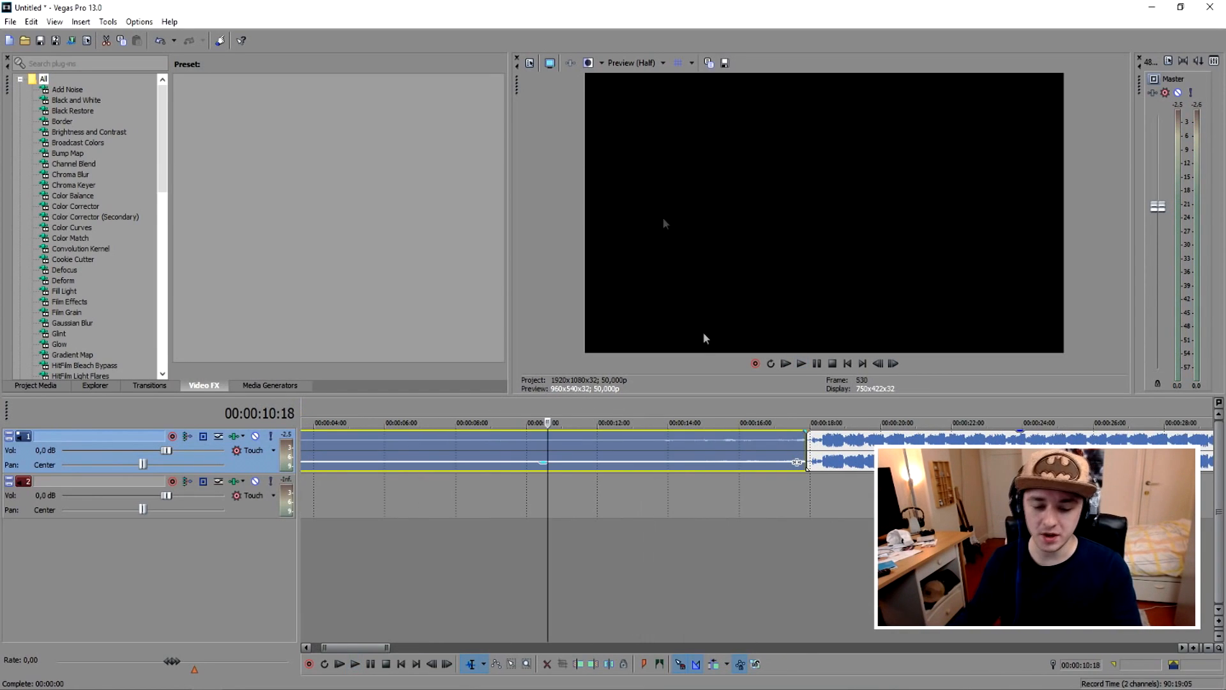
pyautogui.rightClick(647, 447)
pyautogui.rightClick(613, 447)
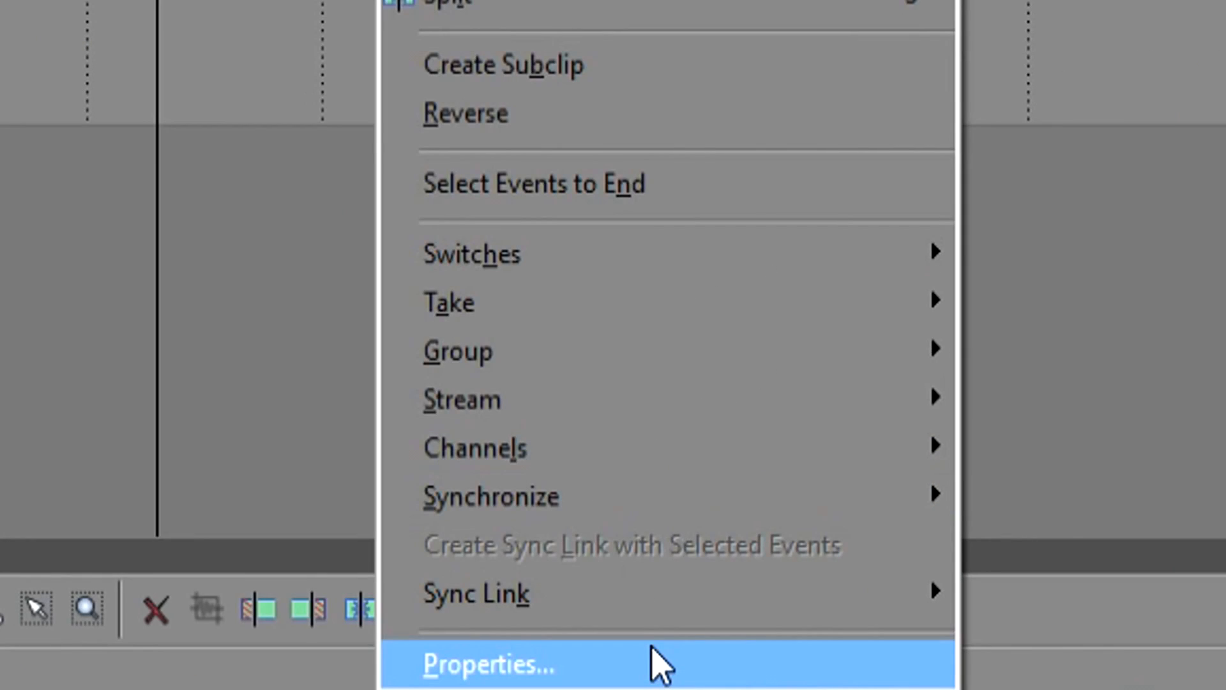
pyautogui.click(698, 679)
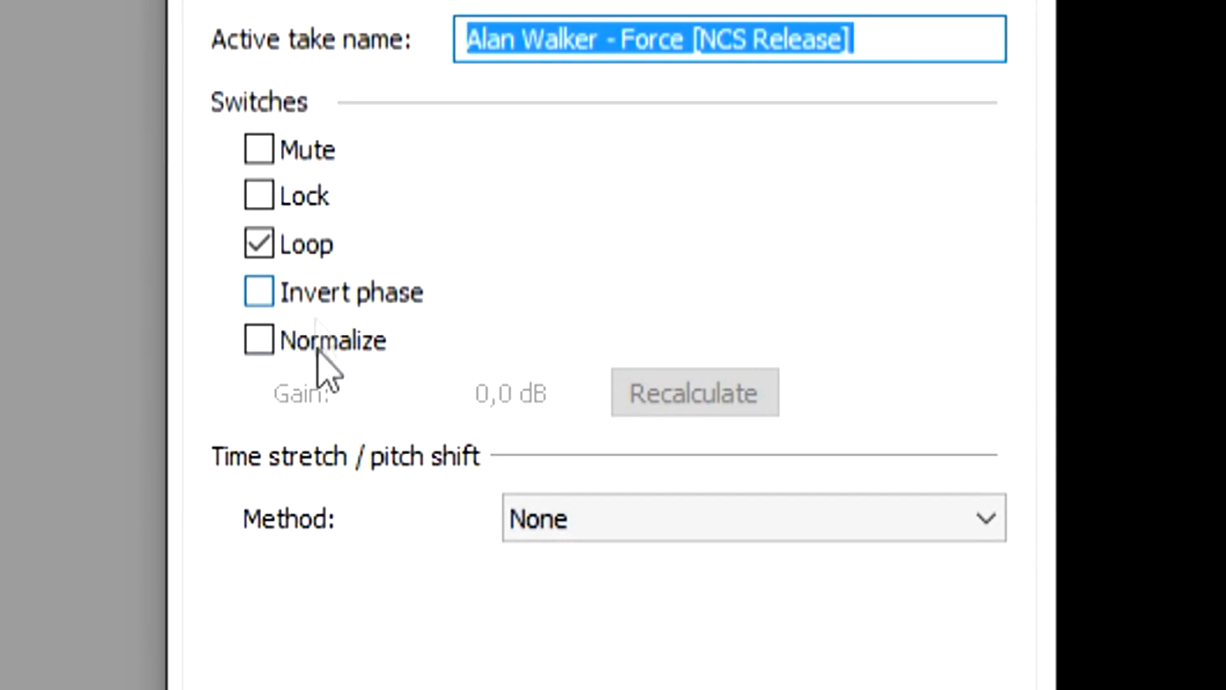
pyautogui.click(533, 229)
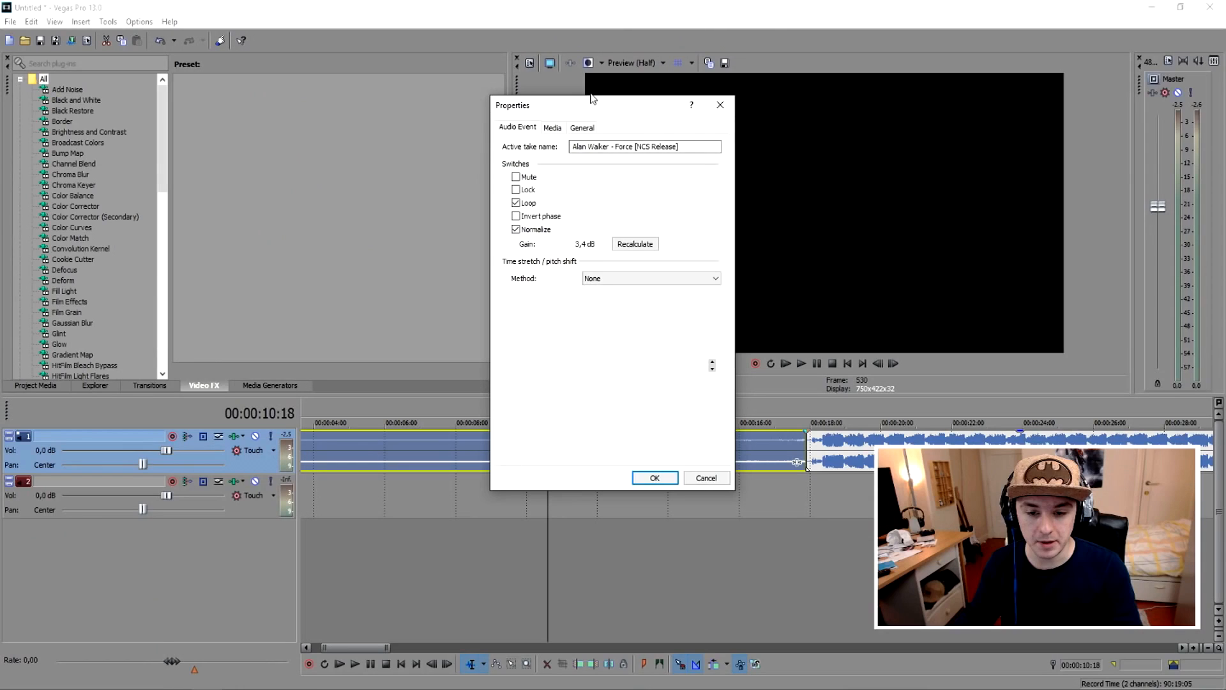
pyautogui.moveTo(588, 97); pyautogui.dragTo(534, 83)
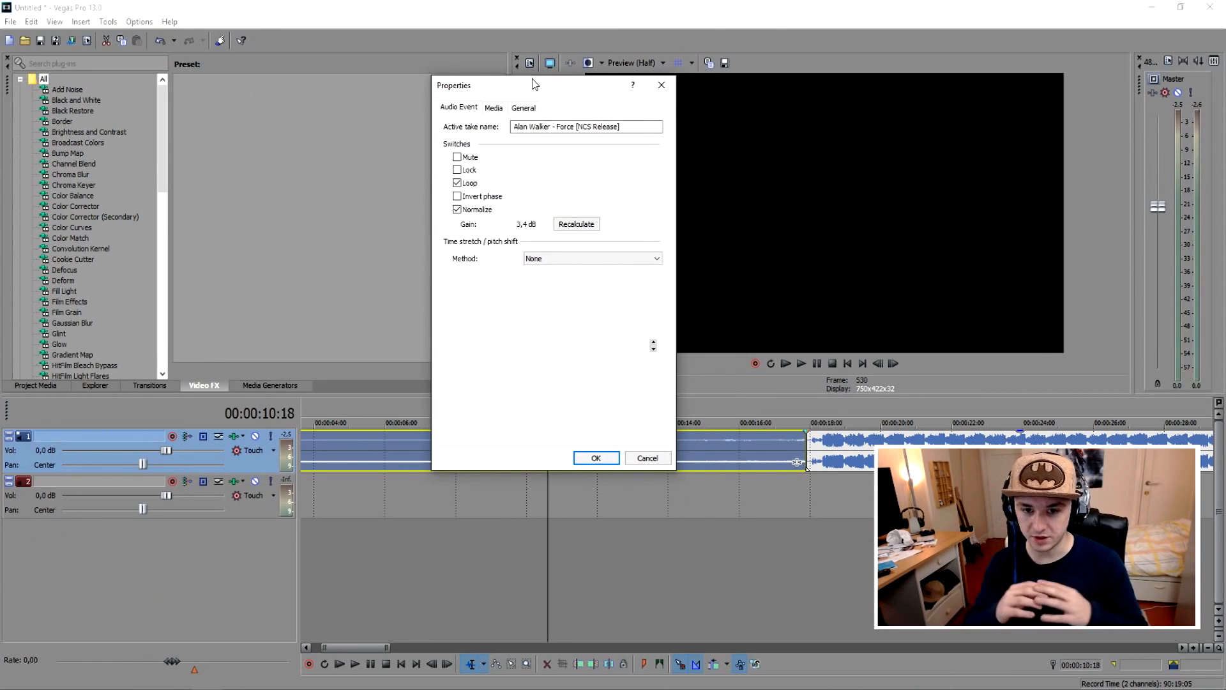
pyautogui.click(584, 462)
# Set the intro event's gain to about -8.1 dB.
pyautogui.click(630, 464)
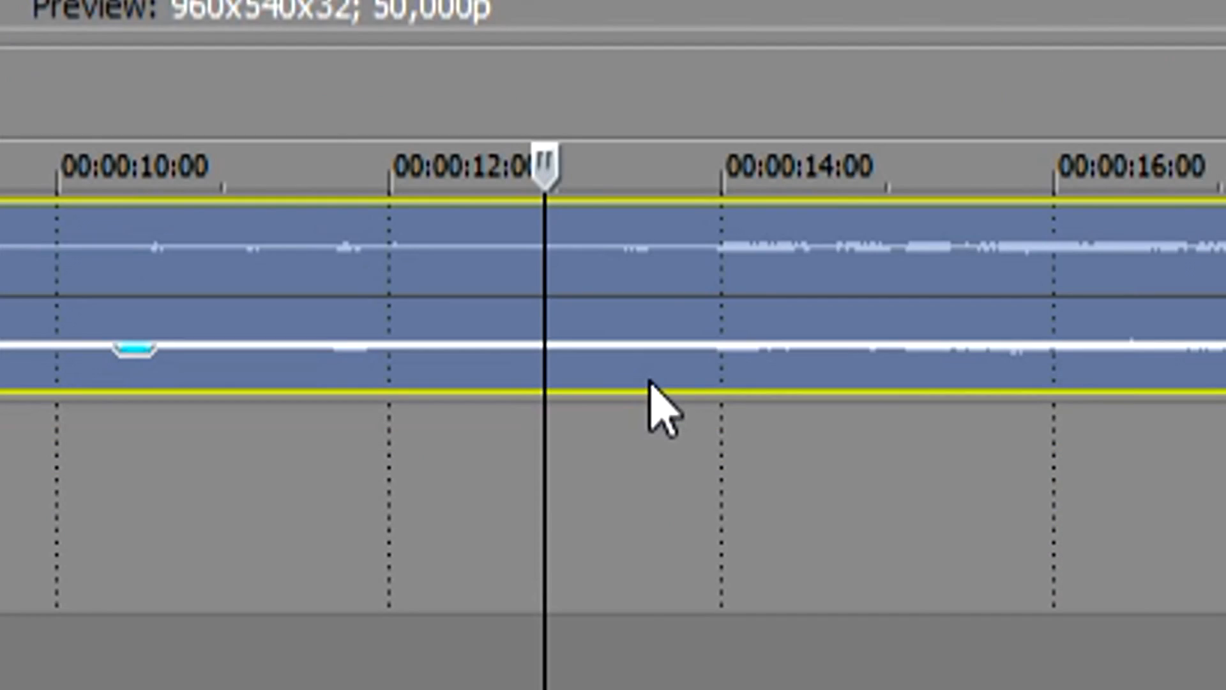
pyautogui.moveTo(648, 355)
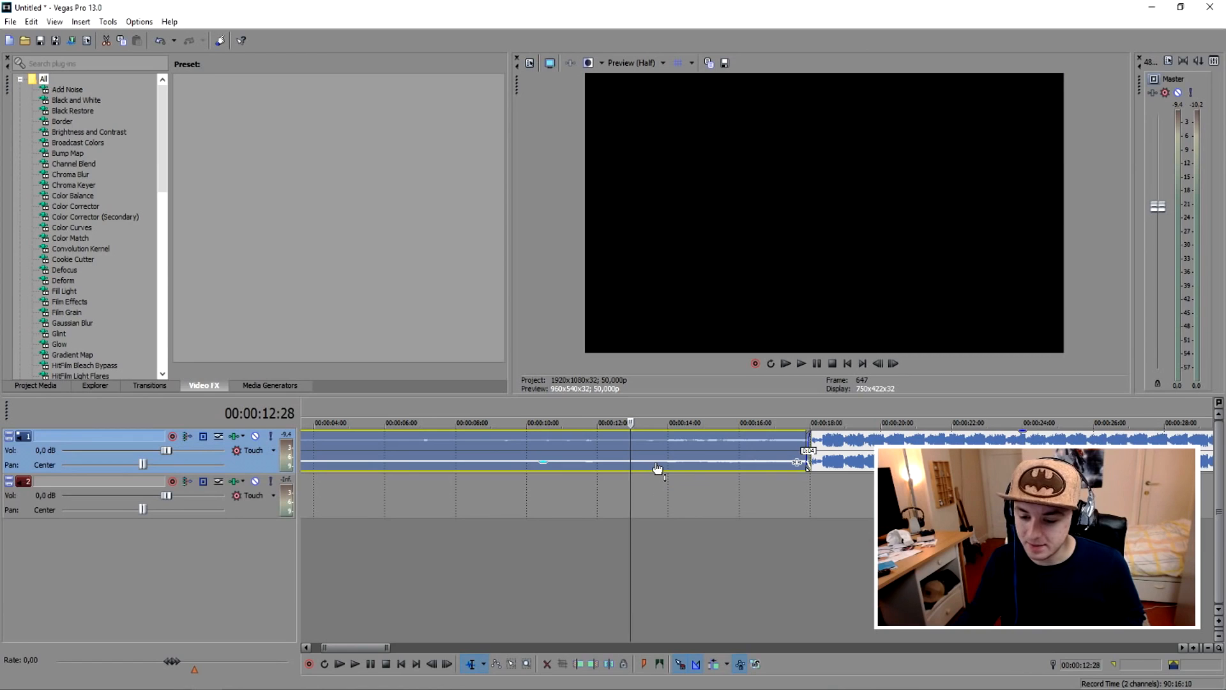
pyautogui.moveTo(703, 462); pyautogui.dragTo(704, 455)
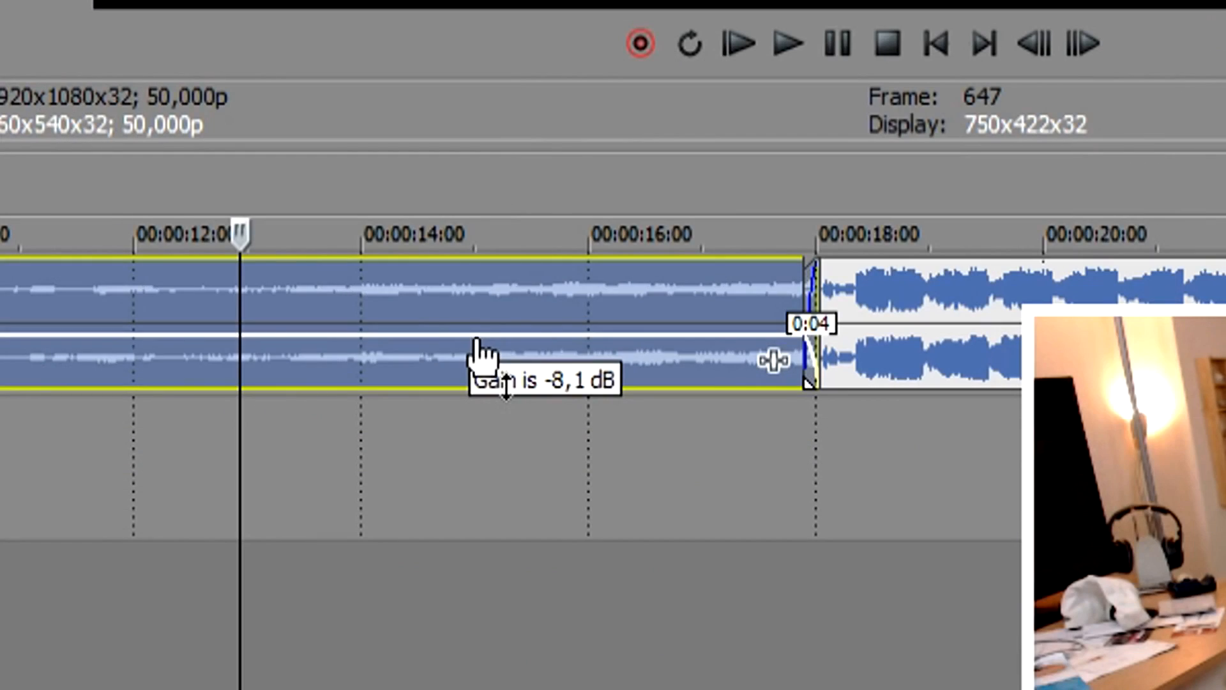
# Raise the gain of the quiet intro audio event back to its full level.
pyautogui.moveTo(480, 354); pyautogui.dragTo(465, 342)
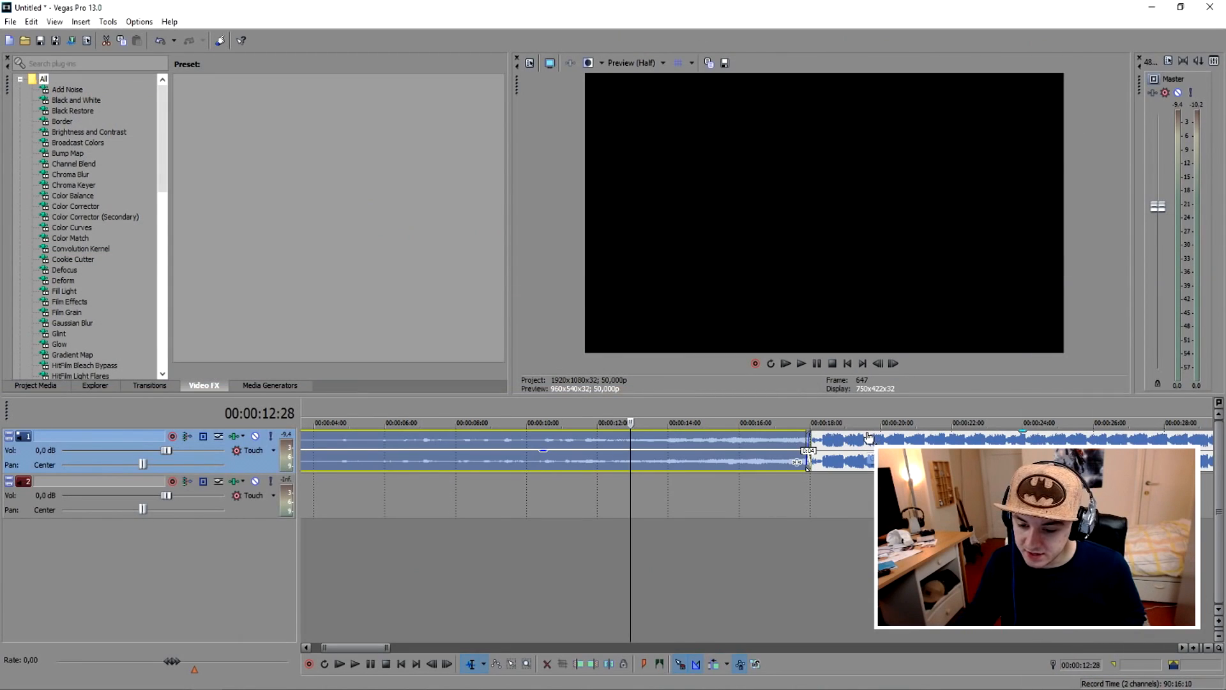
pyautogui.moveTo(991, 265); pyautogui.dragTo(991, 309)
pyautogui.moveTo(724, 270); pyautogui.dragTo(724, 216)
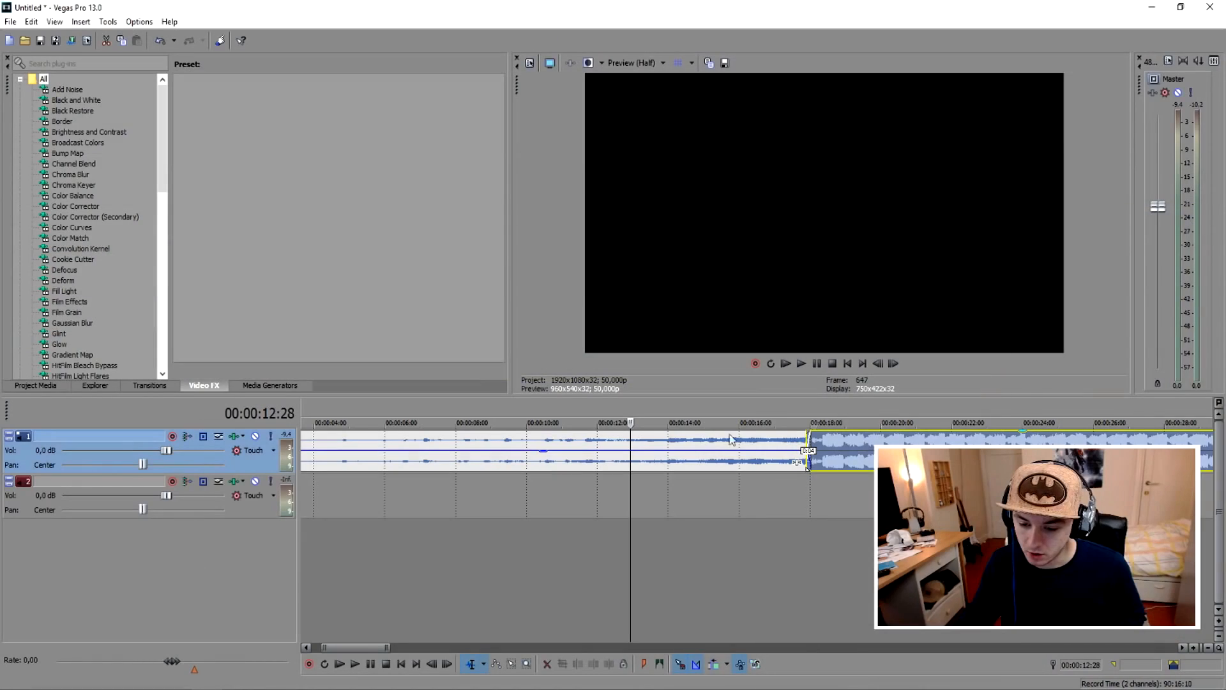
pyautogui.click(710, 460)
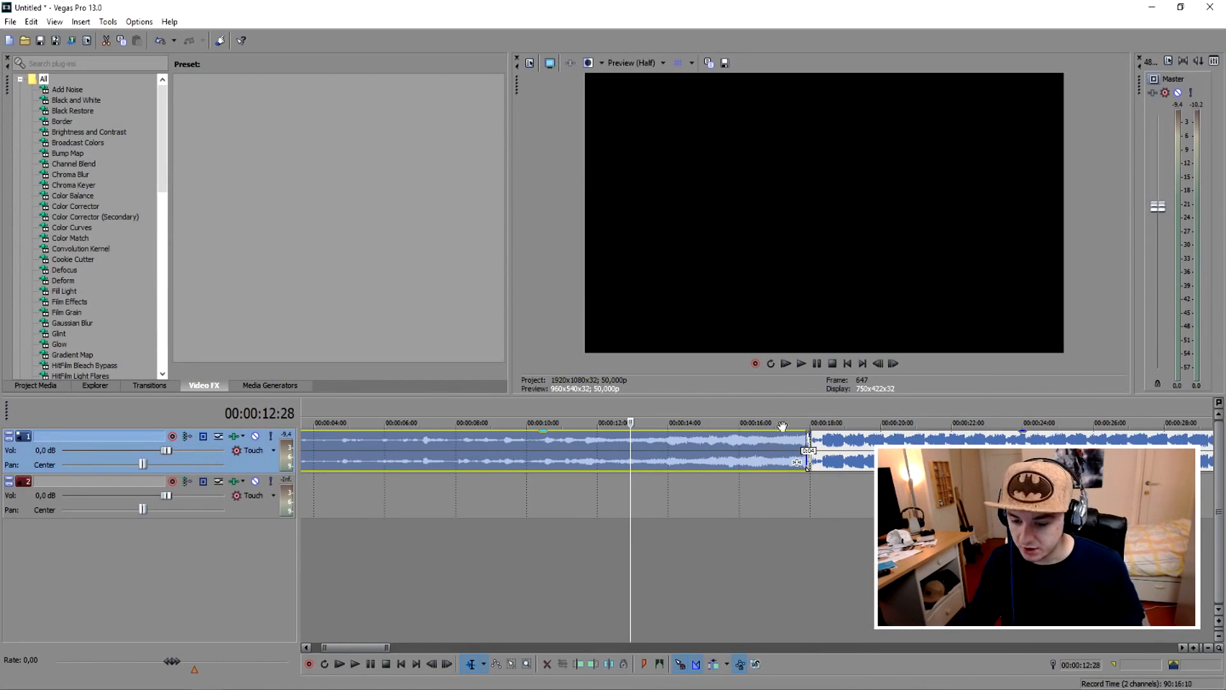
# Play the normalized intro from about 00:00:11:28 into the drop to judge the loudness transition.
pyautogui.click(707, 402)
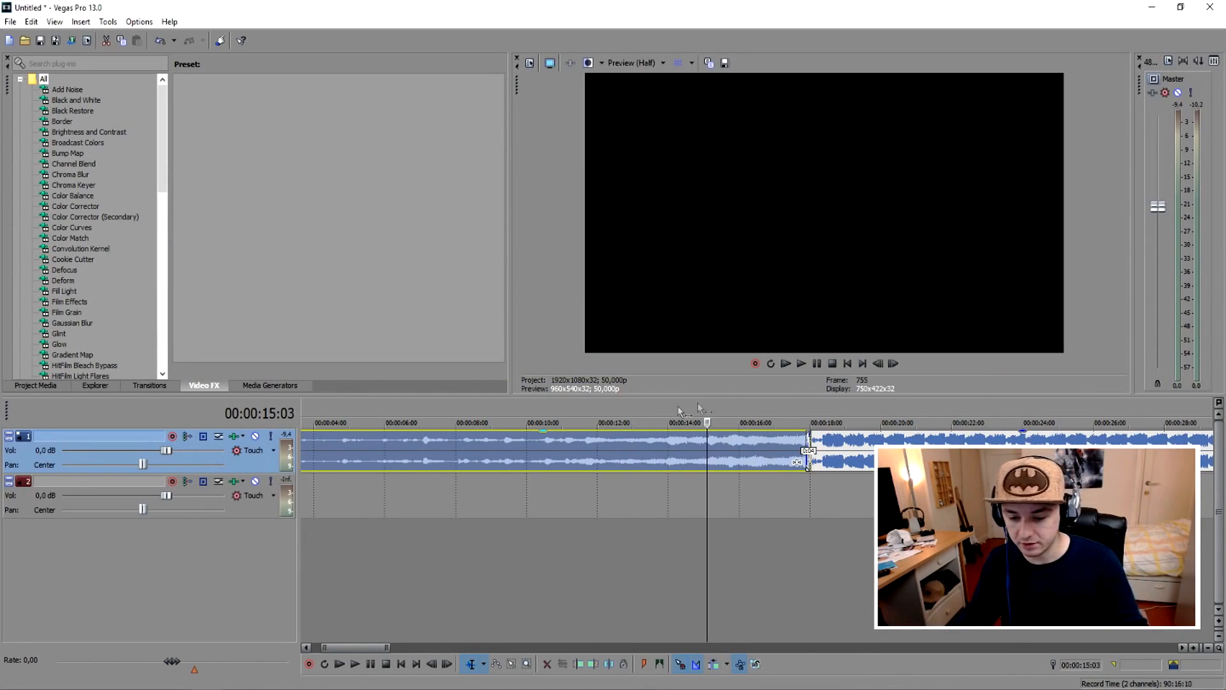
pyautogui.click(676, 421)
pyautogui.click(597, 403)
pyautogui.press('space')
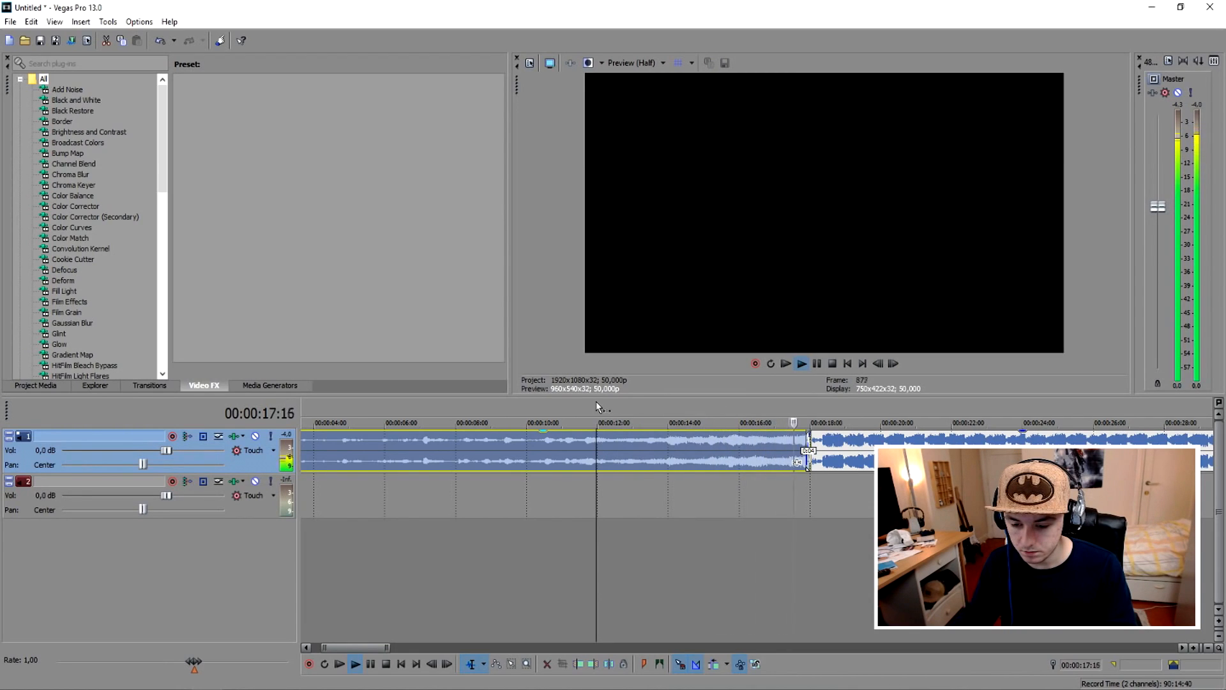
pyautogui.press('space')
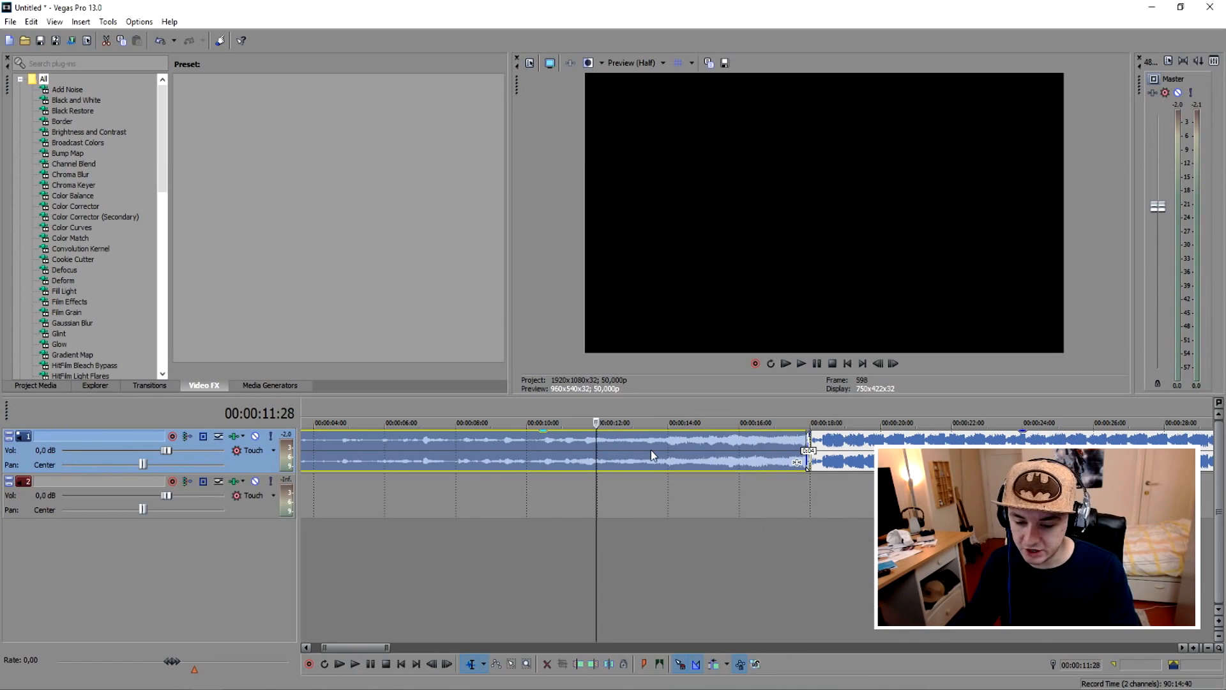
# Check the Normalize switch and gain in the intro audio event's properties without changing them.
pyautogui.moveTo(656, 423); pyautogui.dragTo(652, 454)
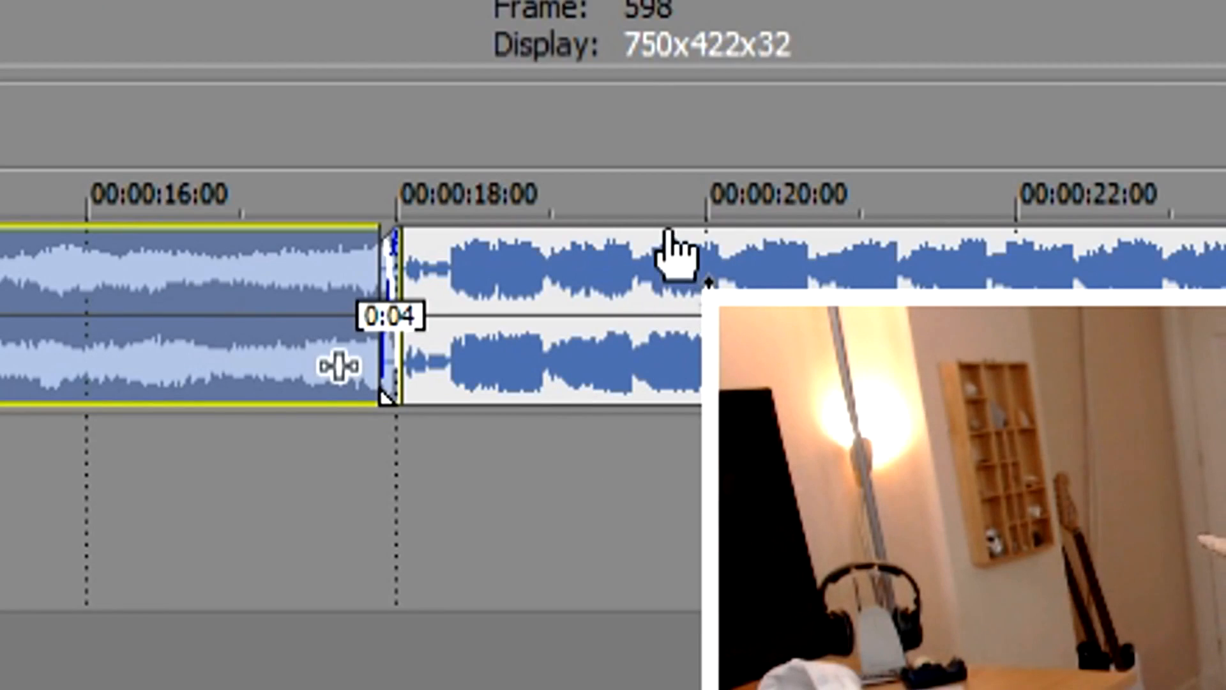
pyautogui.moveTo(667, 230)
pyautogui.mouseDown()
pyautogui.moveTo(664, 313)
pyautogui.moveTo(664, 229)
pyautogui.mouseUp()
pyautogui.rightClick(639, 121)
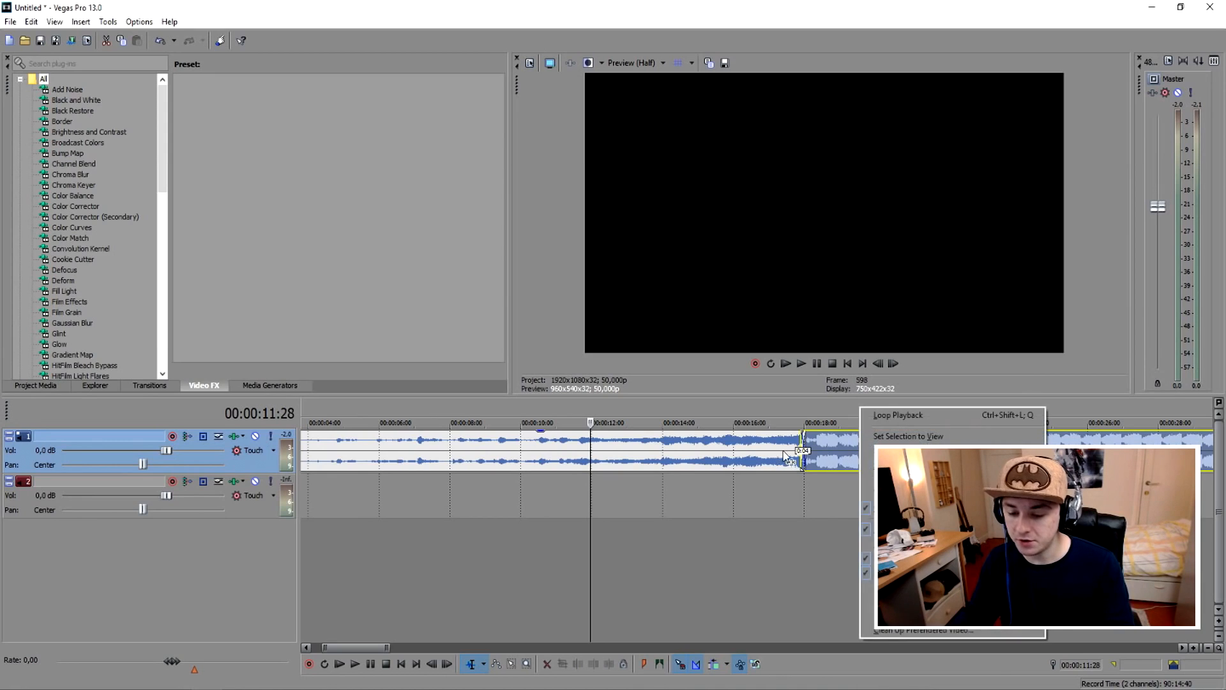
pyautogui.click(784, 453)
pyautogui.scroll(-6, 776, 456)
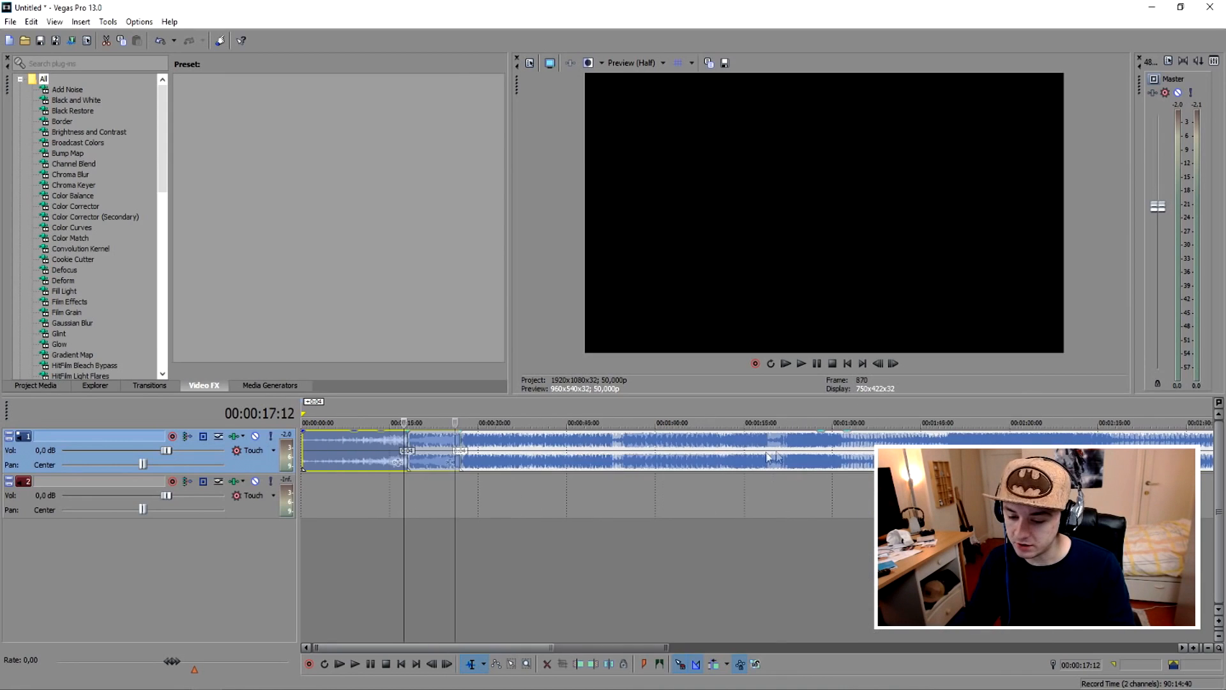
pyautogui.scroll(6, 599, 457)
pyautogui.rightClick(655, 448)
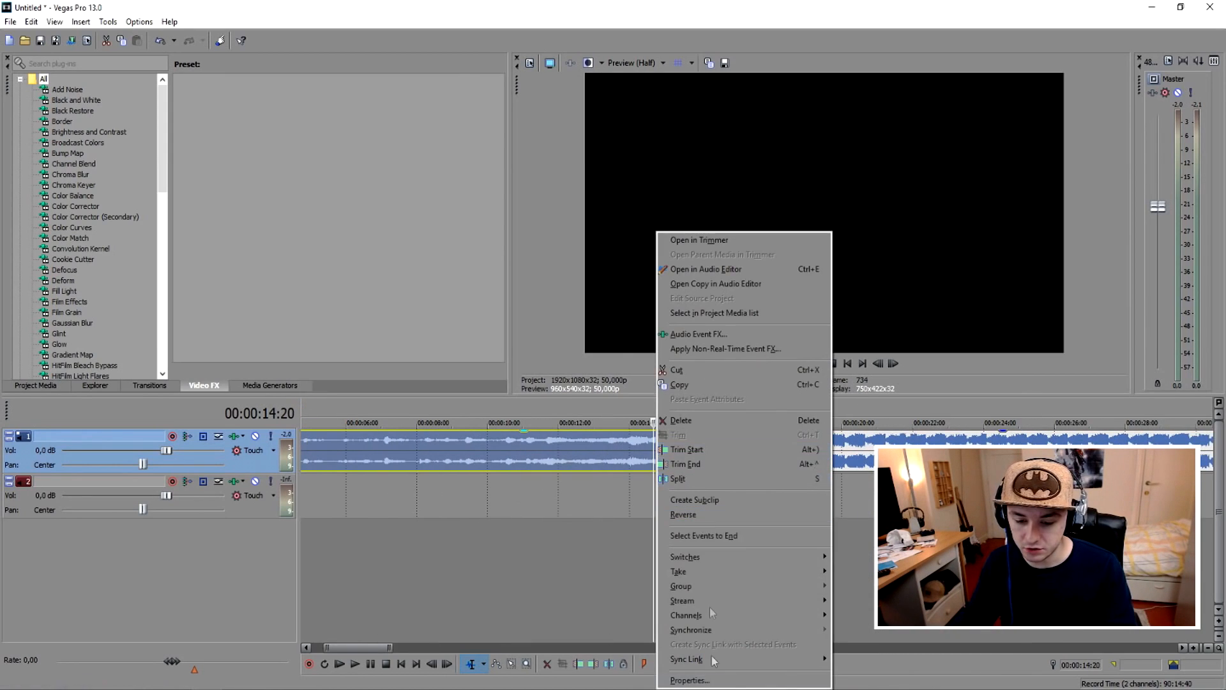
pyautogui.click(690, 680)
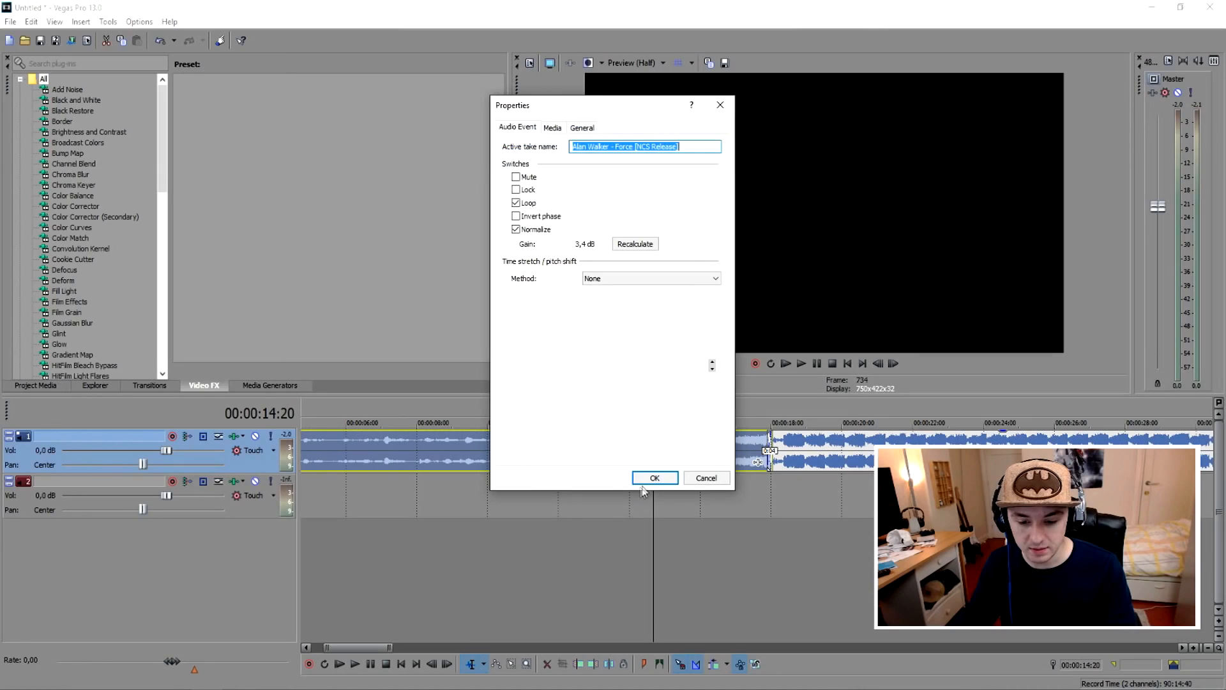
pyautogui.click(708, 479)
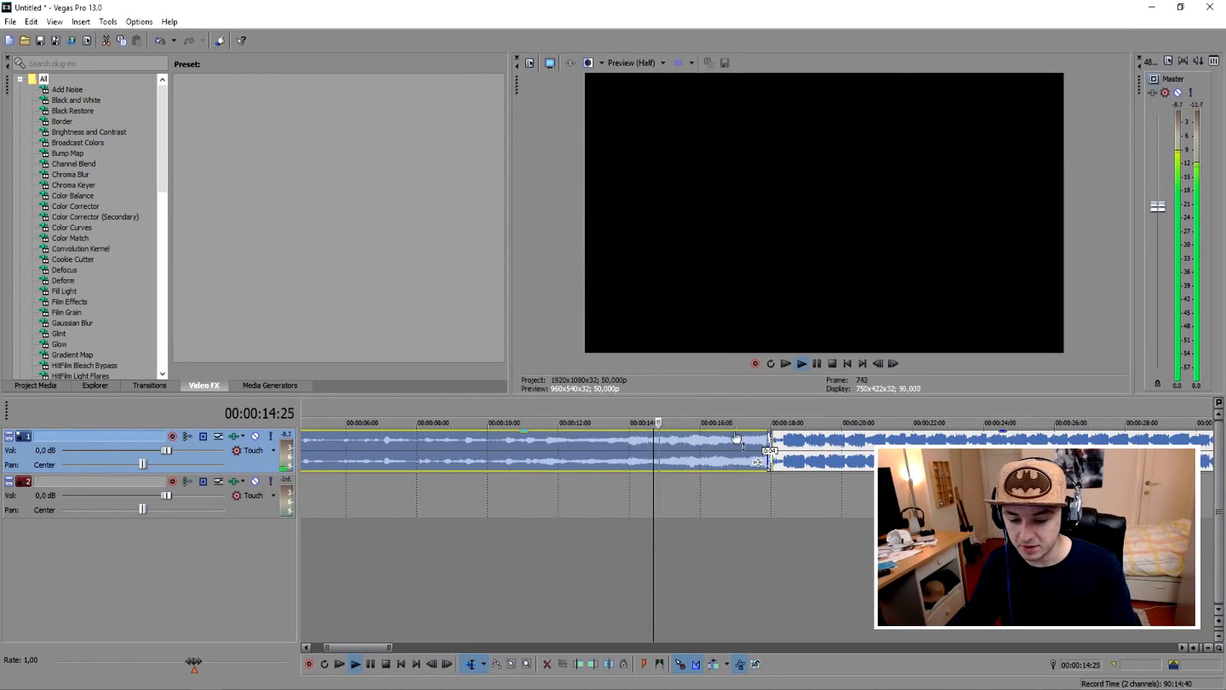
# Play the audio from about 00:00:16:10 across the split to compare the two events' loudness.
pyautogui.click(712, 408)
pyautogui.press('space')
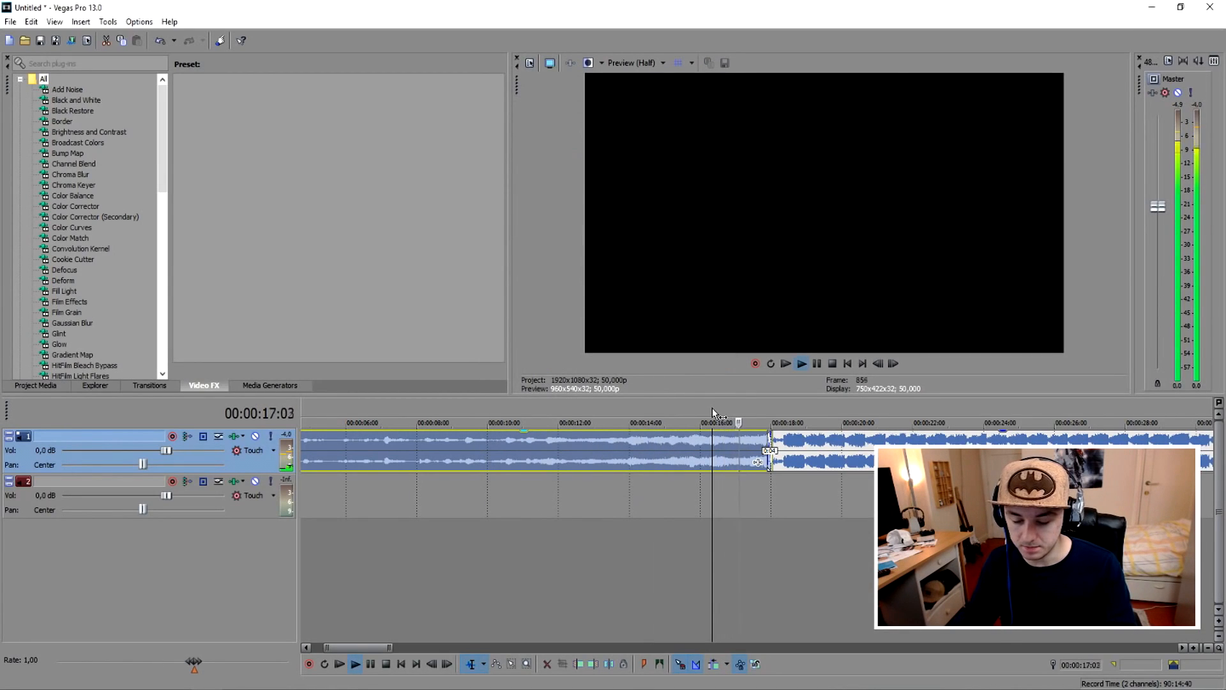
pyautogui.press('space')
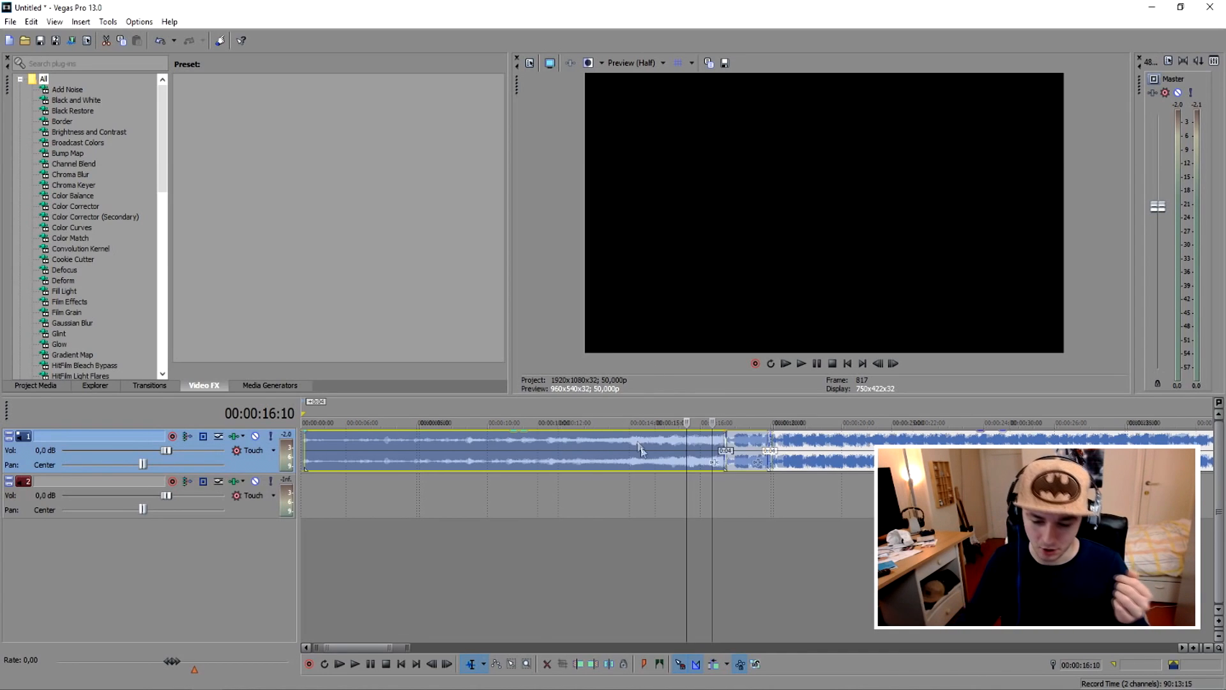
# Open the Audio Event FX plug-in chooser for the loud audio event after the split.
pyautogui.scroll(-5, 498, 435)
pyautogui.scroll(3, 542, 450)
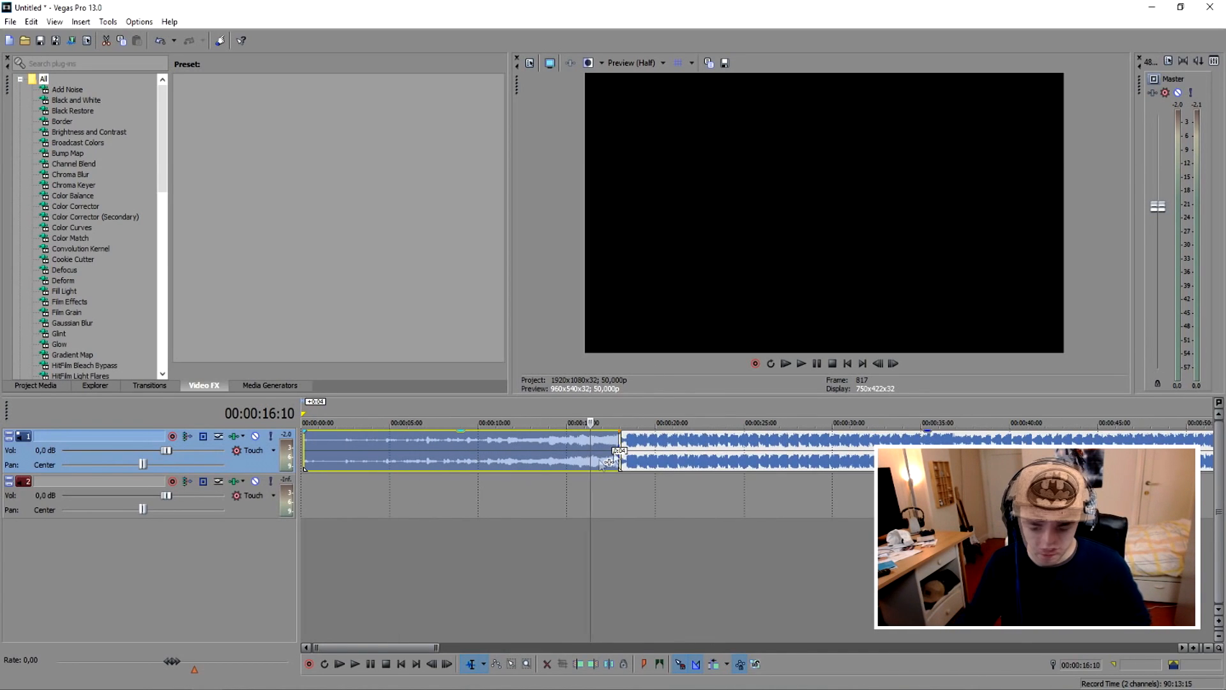
pyautogui.click(640, 450)
pyautogui.scroll(3, 669, 447)
pyautogui.rightClick(601, 447)
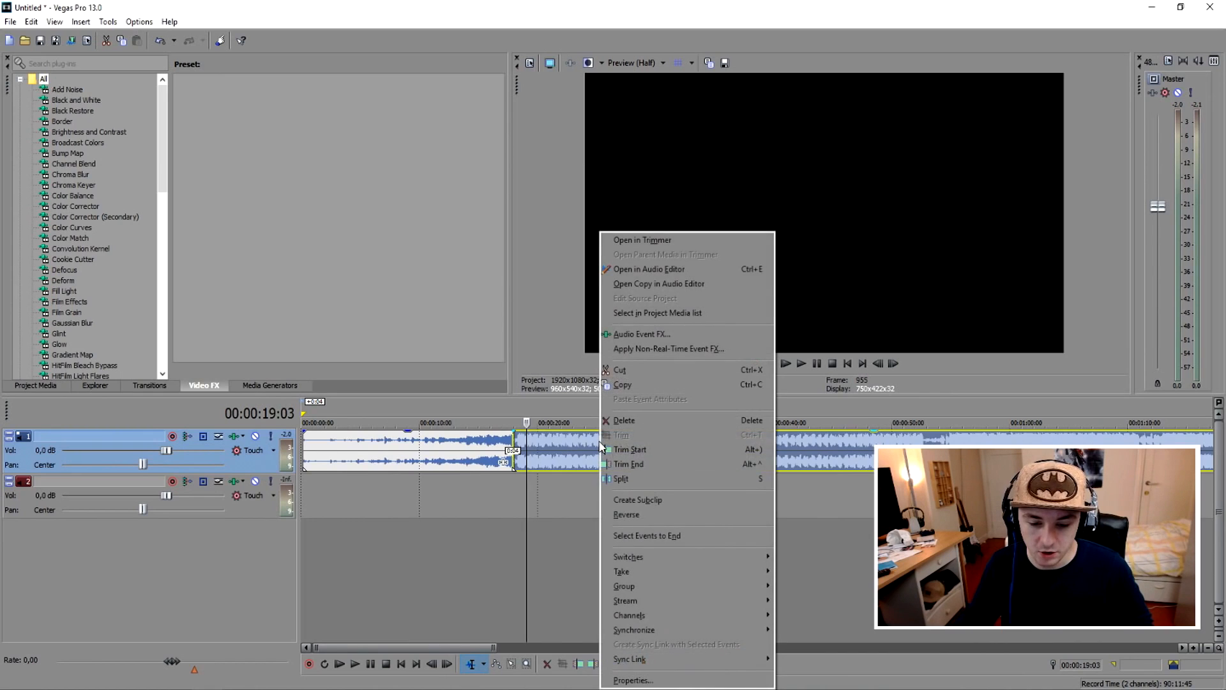
pyautogui.click(727, 425)
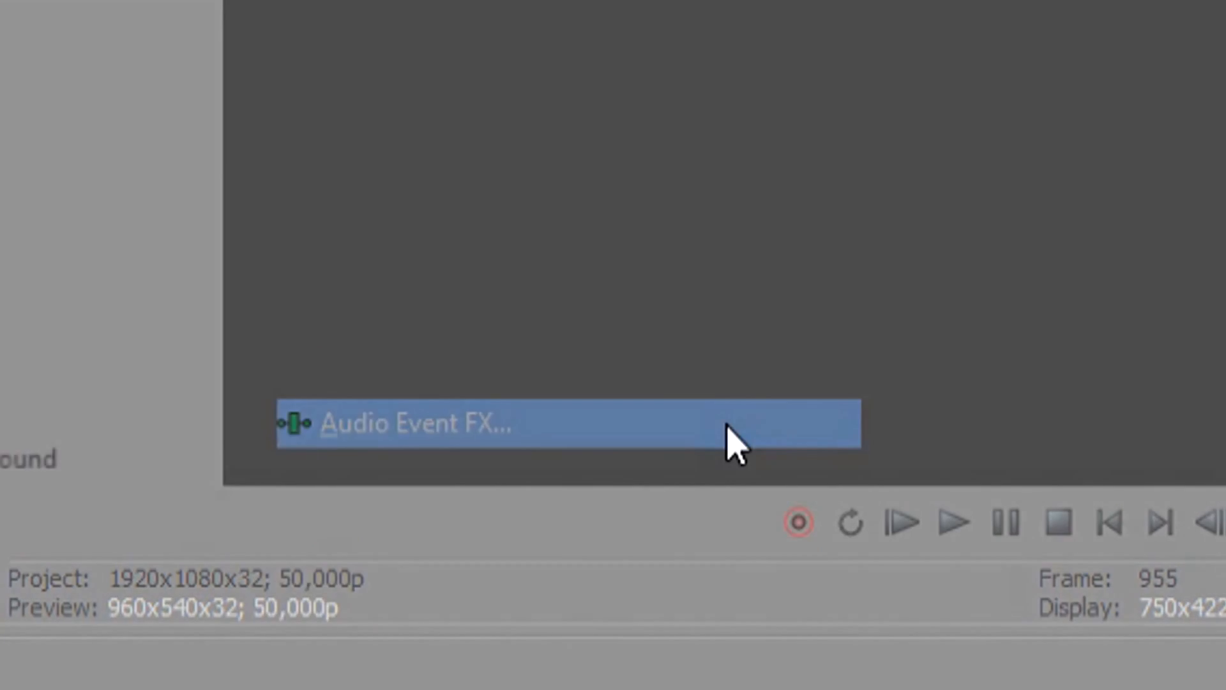
pyautogui.moveTo(569, 160); pyautogui.dragTo(659, 103)
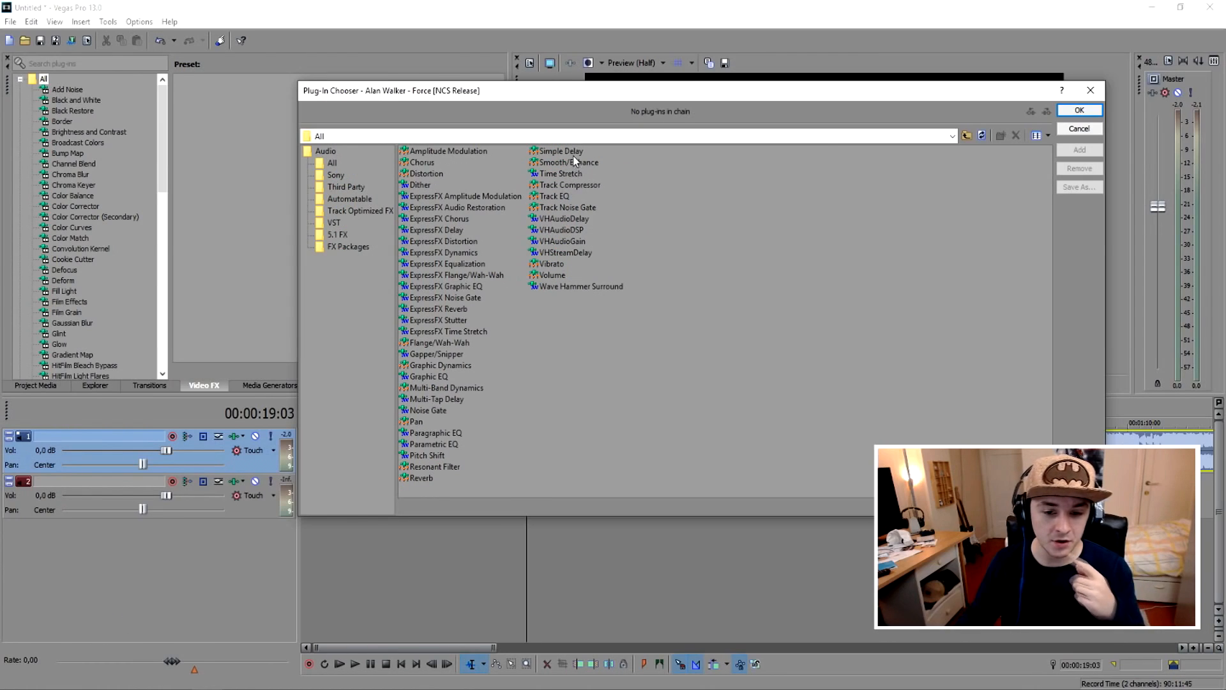
pyautogui.click(622, 75)
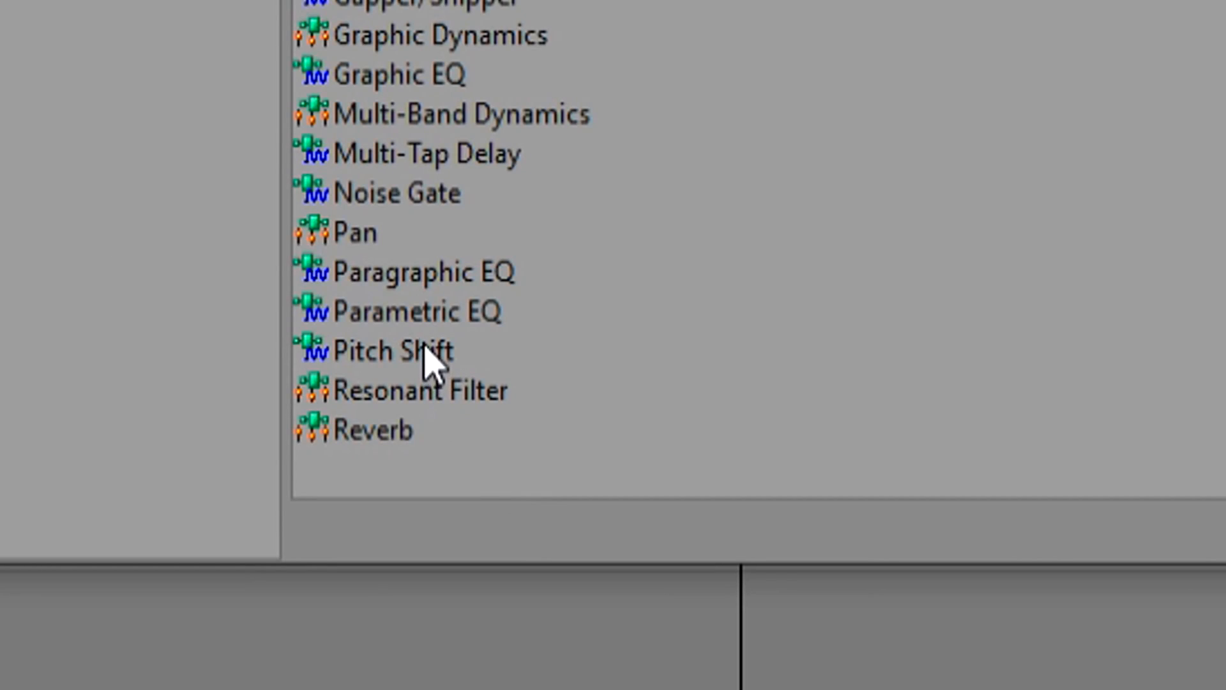
# Look through the available audio effects, including Pitch Shift, Paragraphic EQ, ExpressFX Graphic EQ, ExpressFX Reverb and ExpressFX Delay.
pyautogui.click(437, 454)
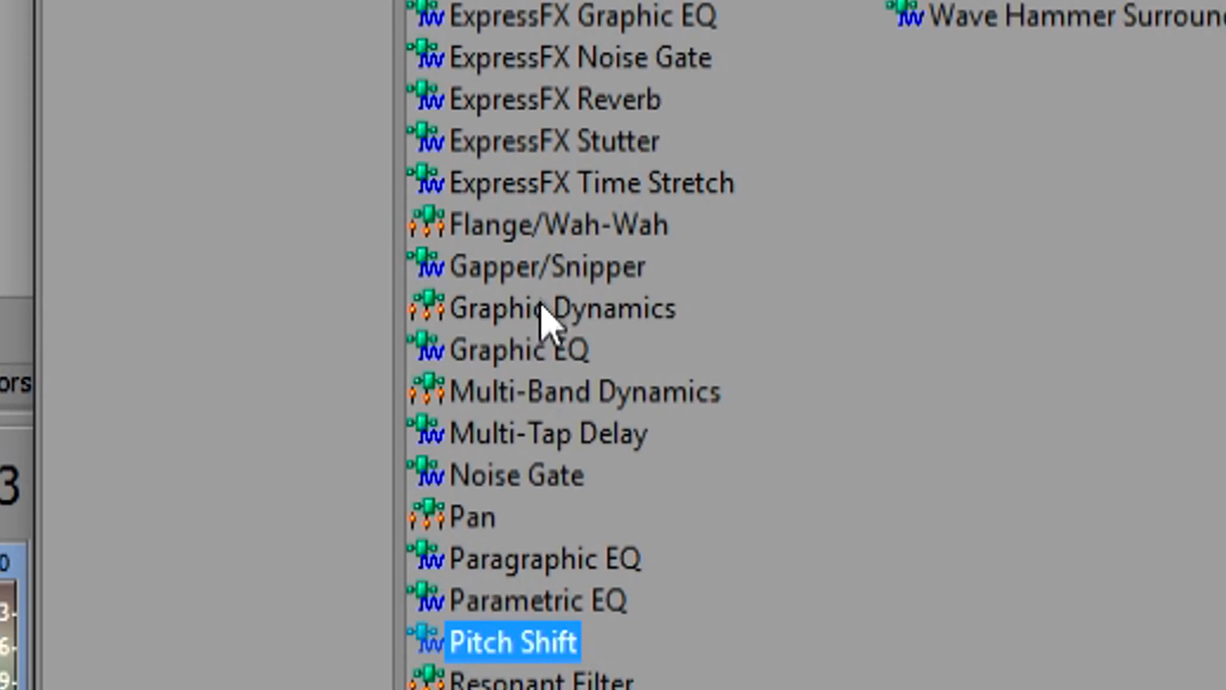
pyautogui.click(453, 376)
pyautogui.click(336, 180)
pyautogui.click(413, 433)
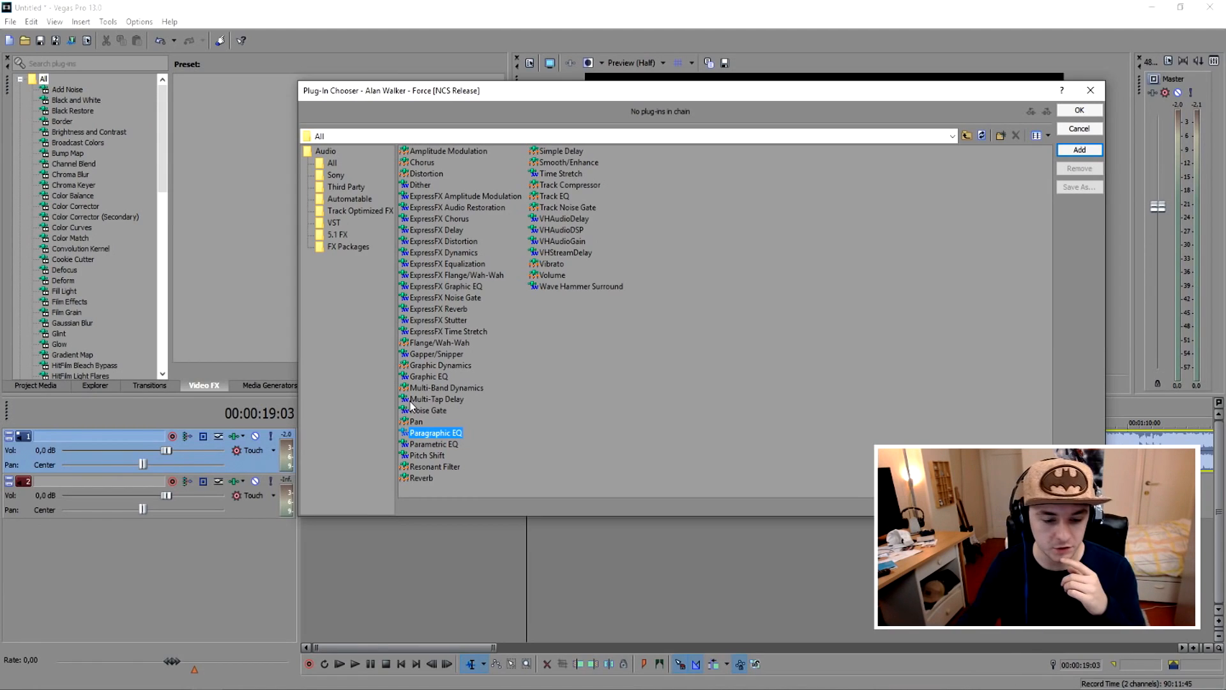
pyautogui.click(437, 288)
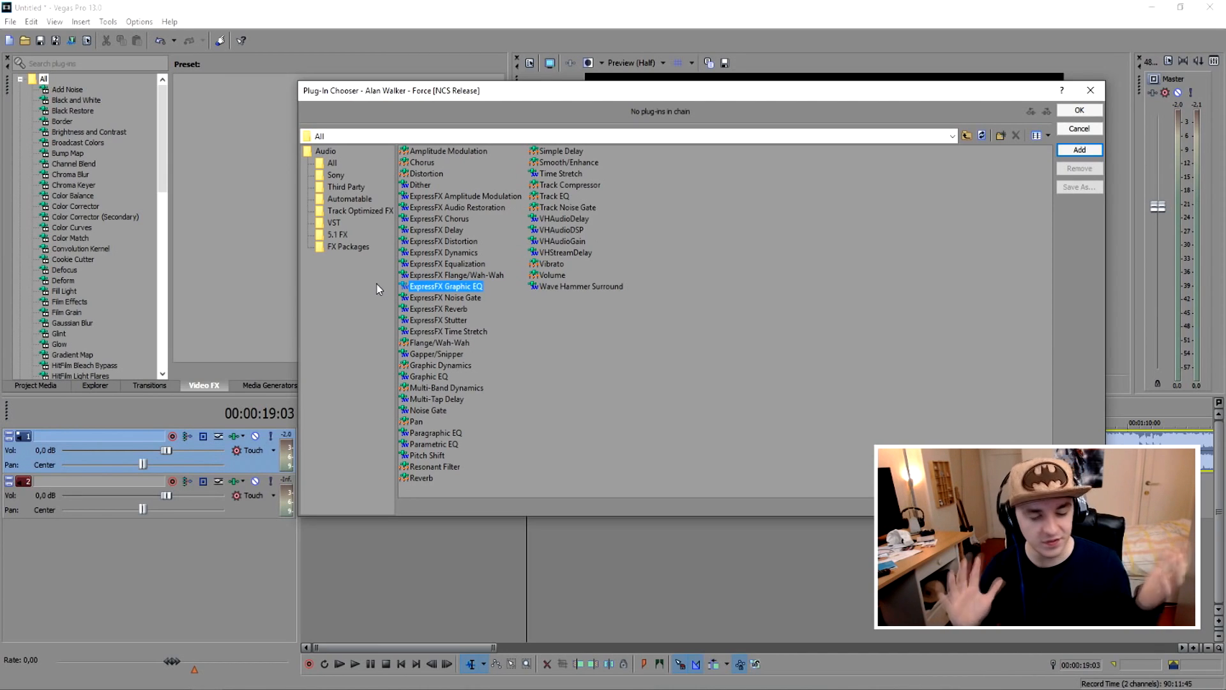
pyautogui.click(412, 309)
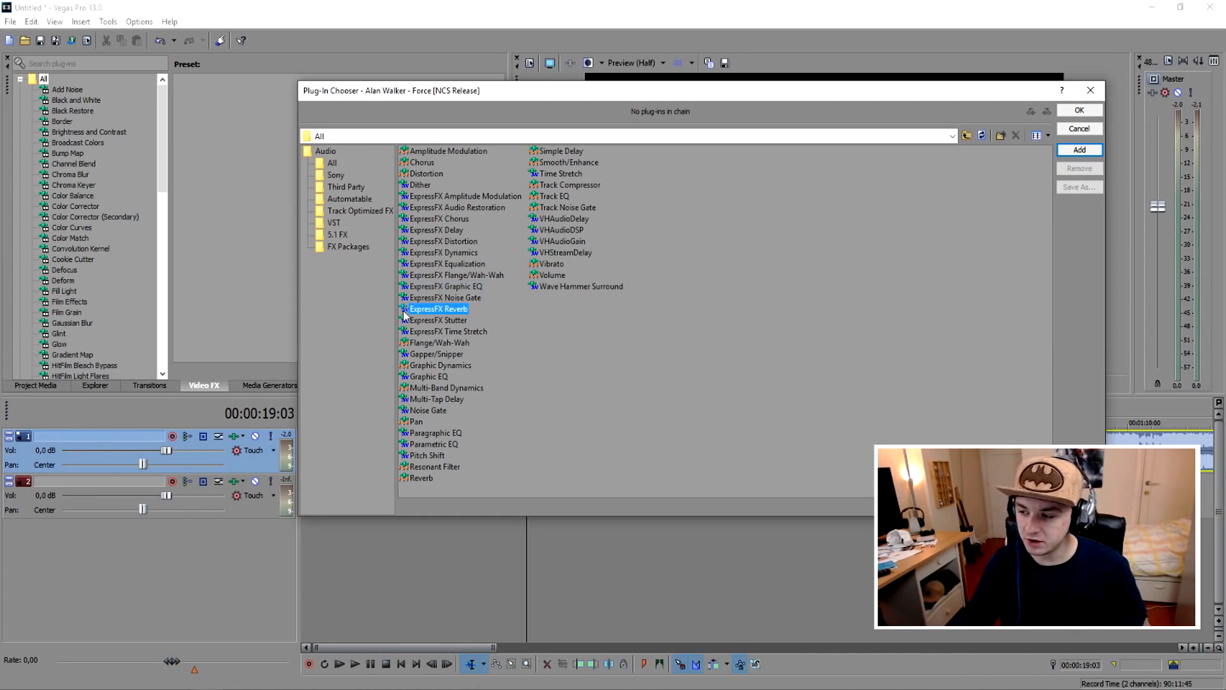
pyautogui.click(440, 231)
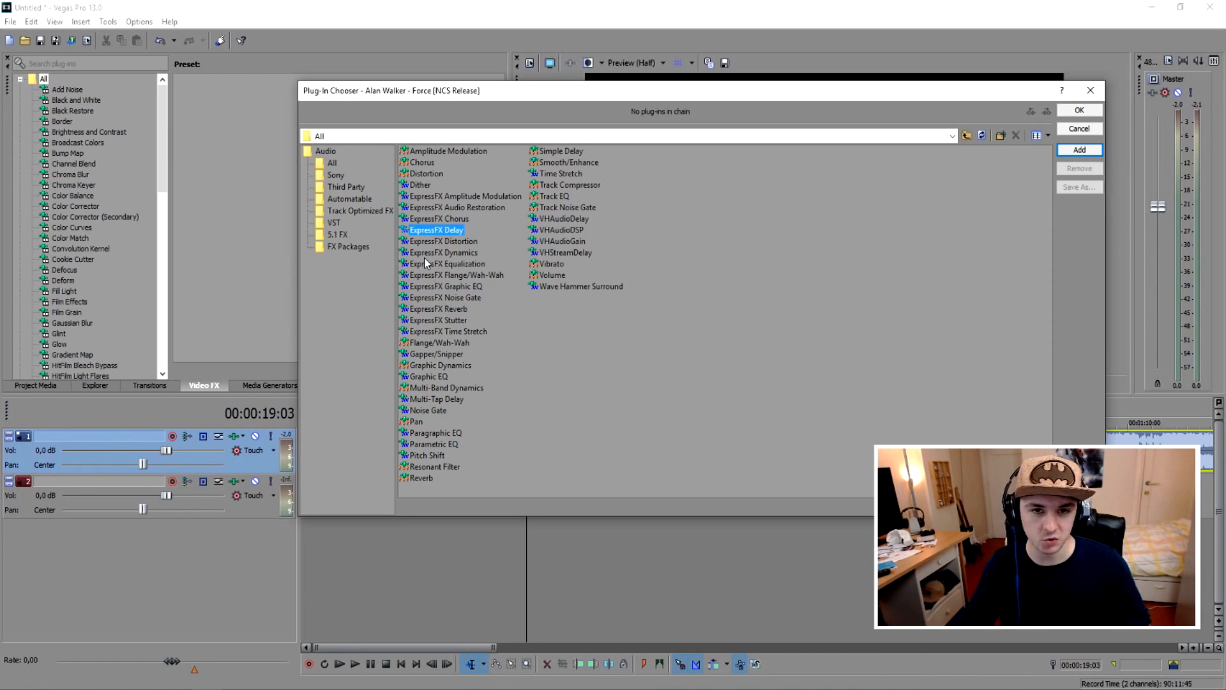